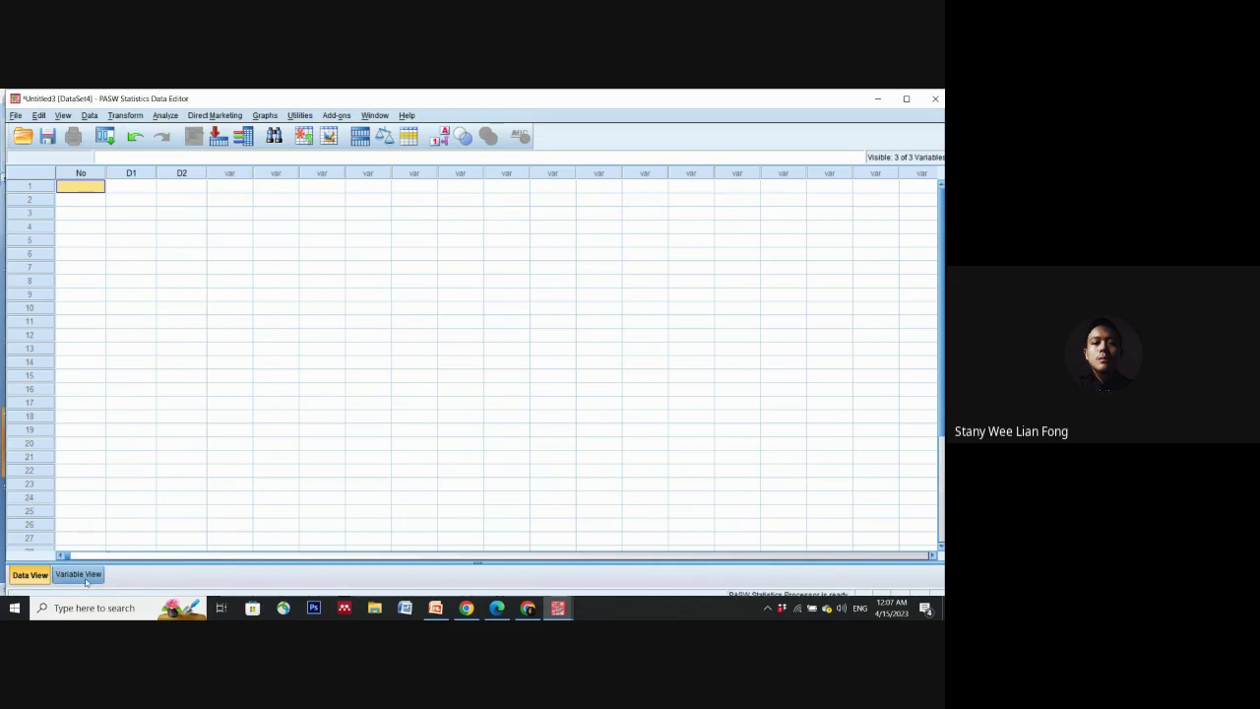
# Step: Delete the three existing variables No, D1 and D2 from the dataset's variable definitions
pyautogui.click(79, 576)
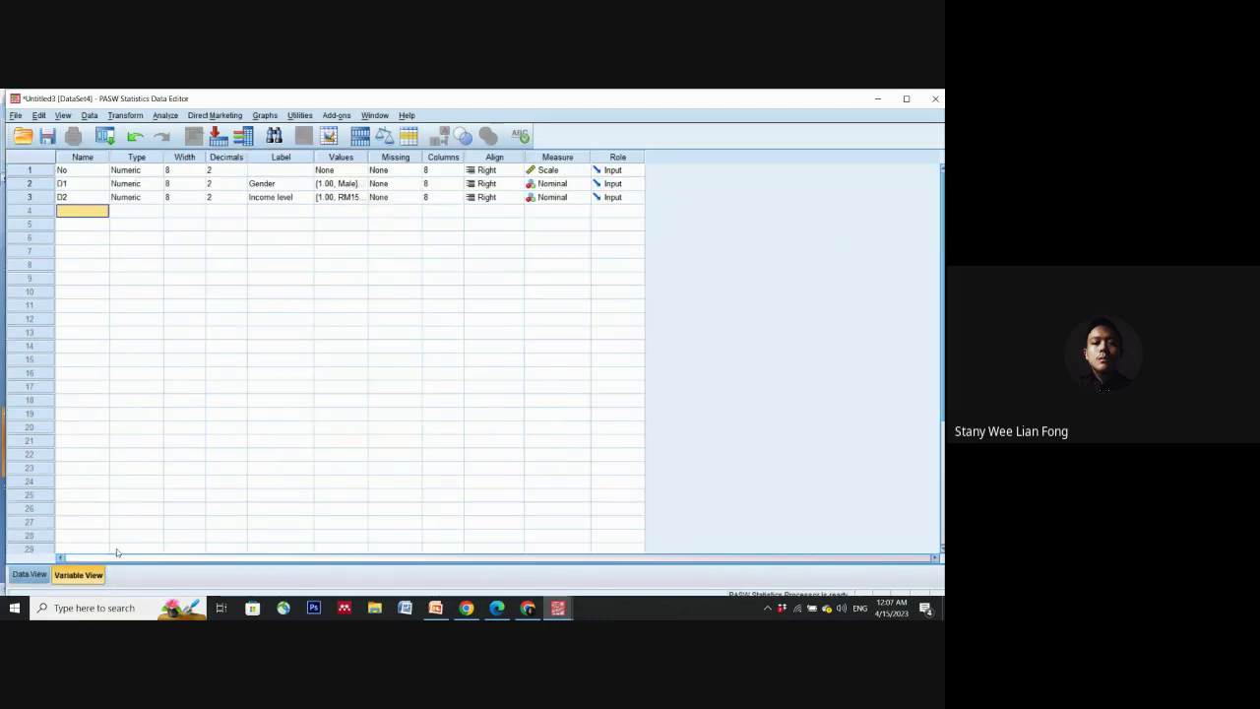
pyautogui.click(26, 169)
pyautogui.keyDown('shift'); pyautogui.click(36, 197); pyautogui.keyUp('shift')
pyautogui.press('Delete')
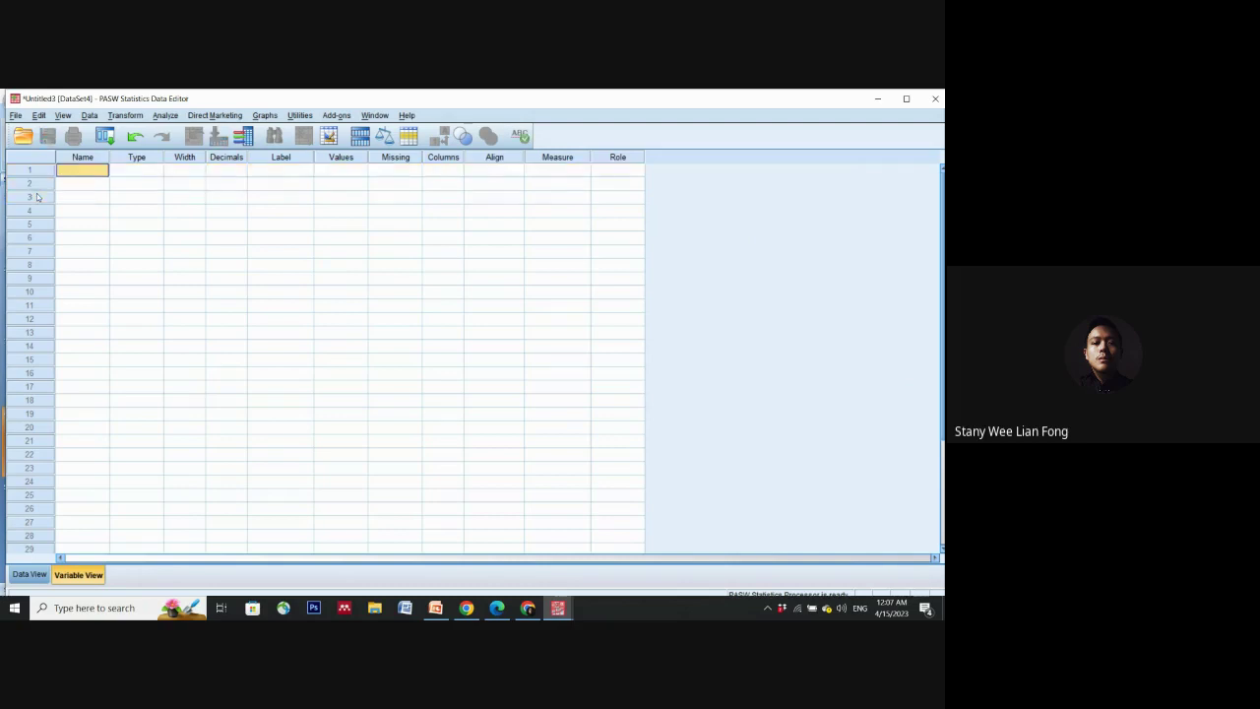
pyautogui.click(201, 364)
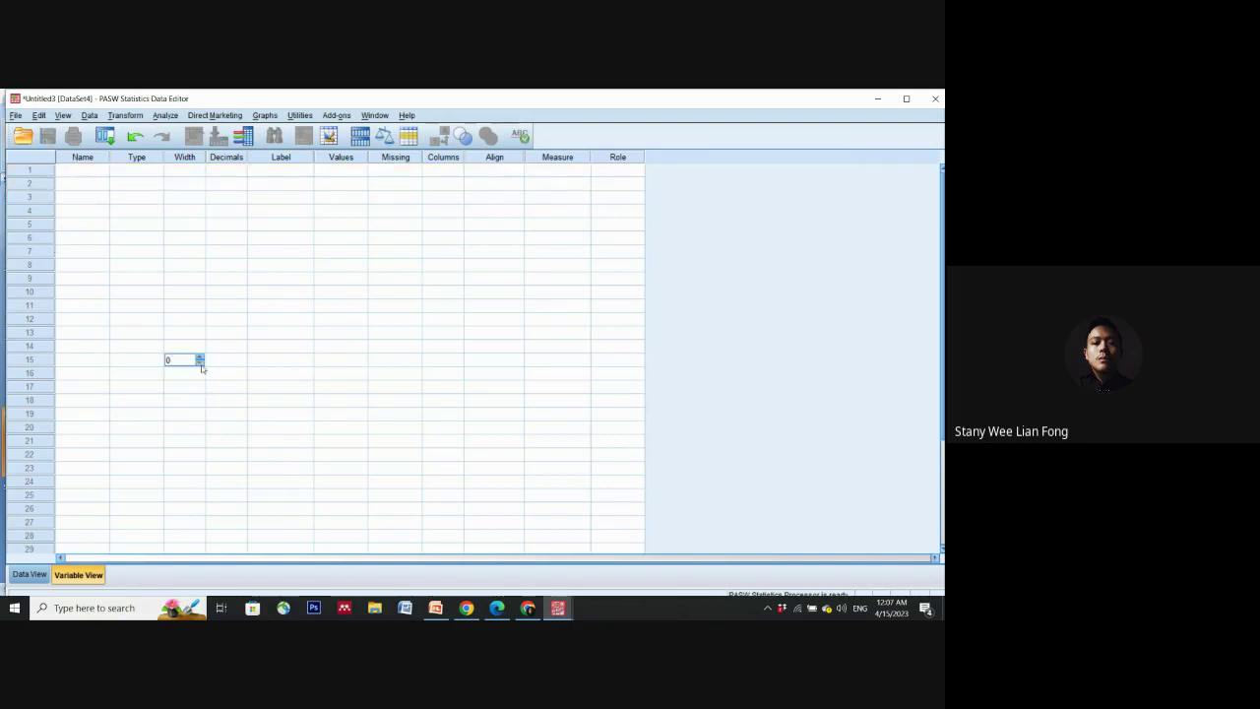
# Step: Define the first variable with the name No, keeping its default attributes
pyautogui.click(88, 174)
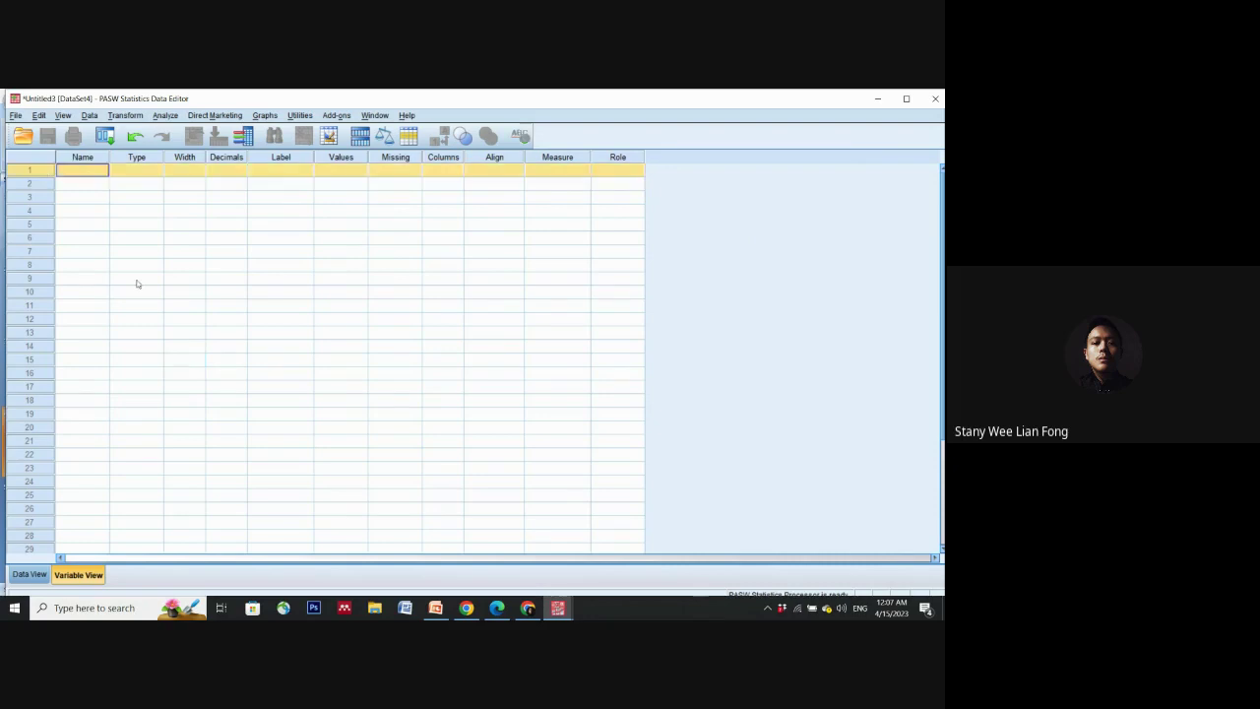
pyautogui.click(41, 239)
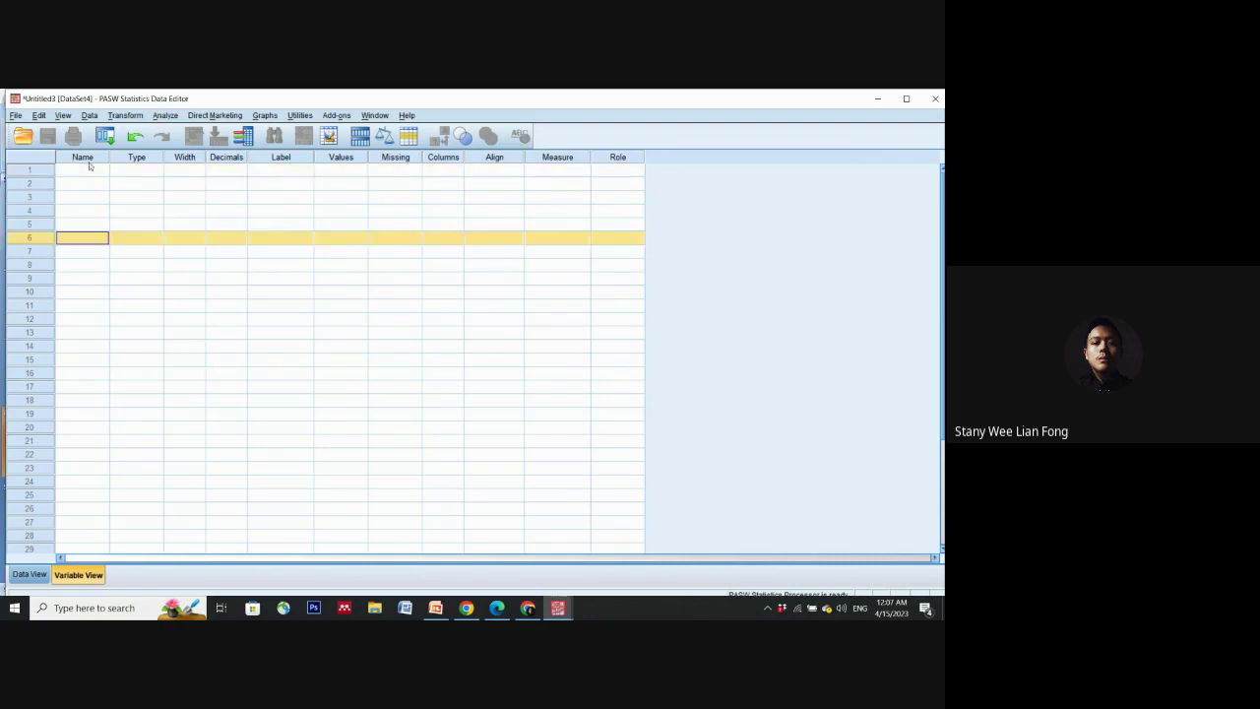
pyautogui.click(85, 175)
pyautogui.write('No')
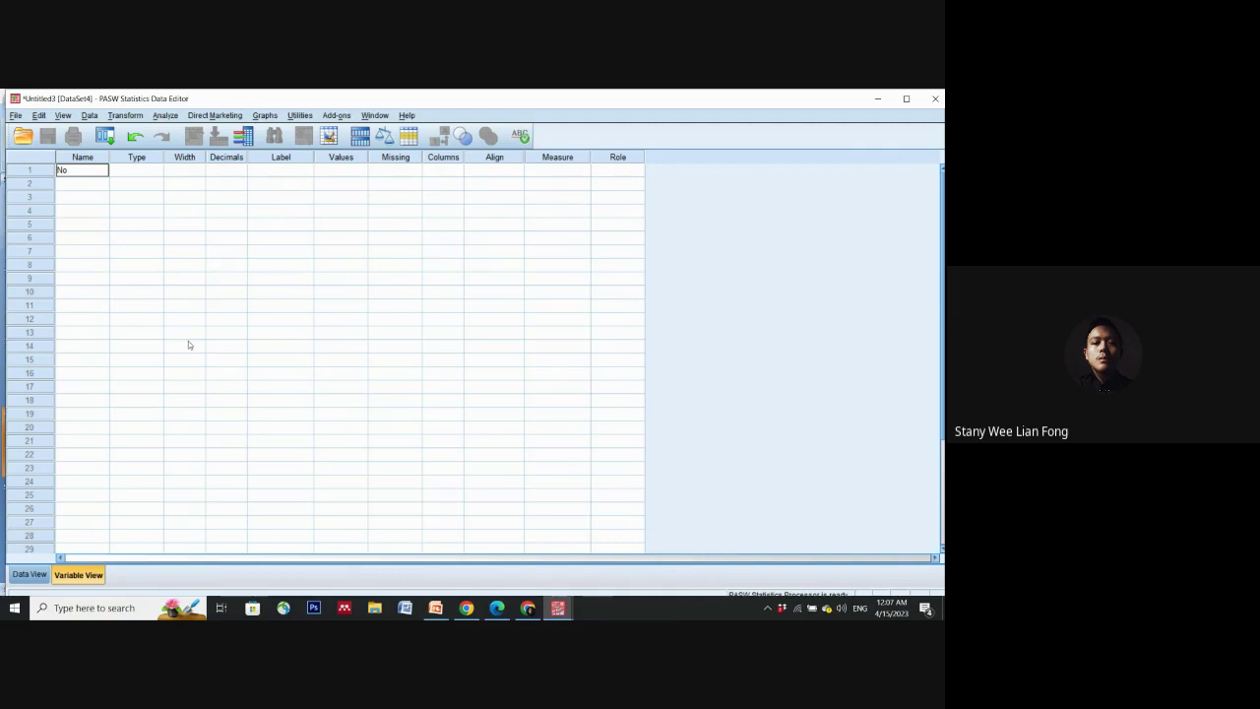
pyautogui.click(44, 174)
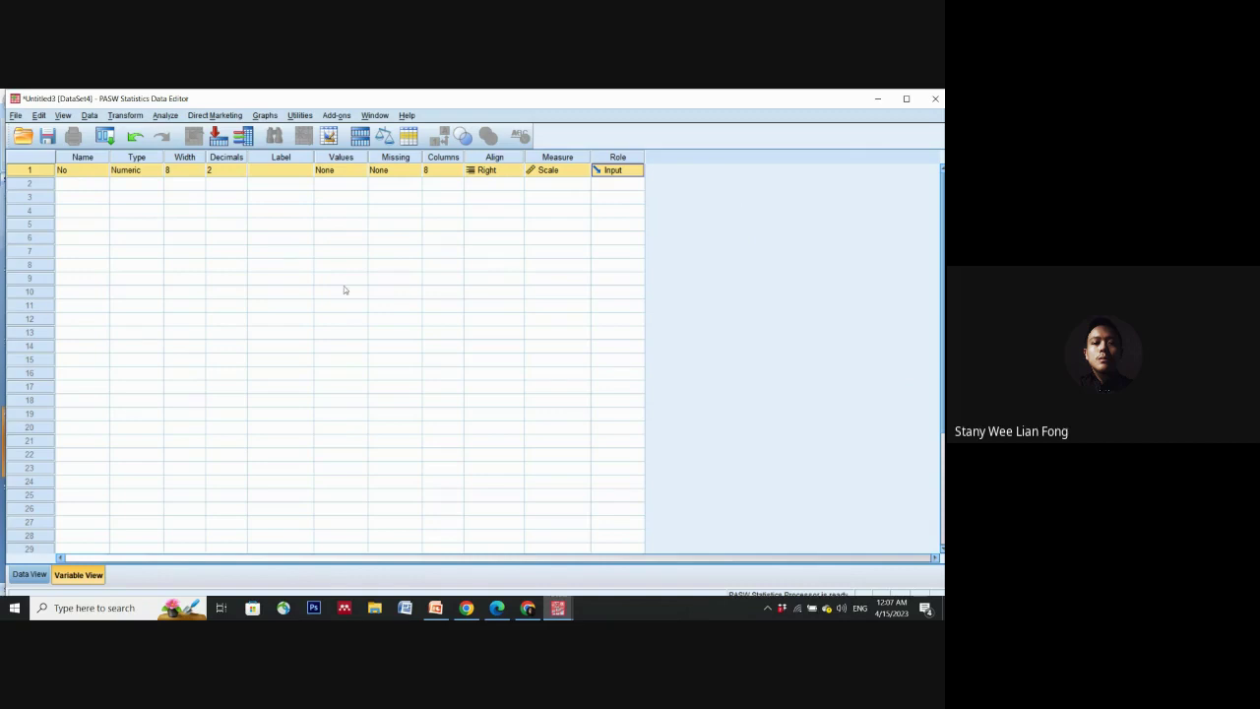
# Step: Add a second variable named D1 and give it the label Gender
pyautogui.click(31, 185)
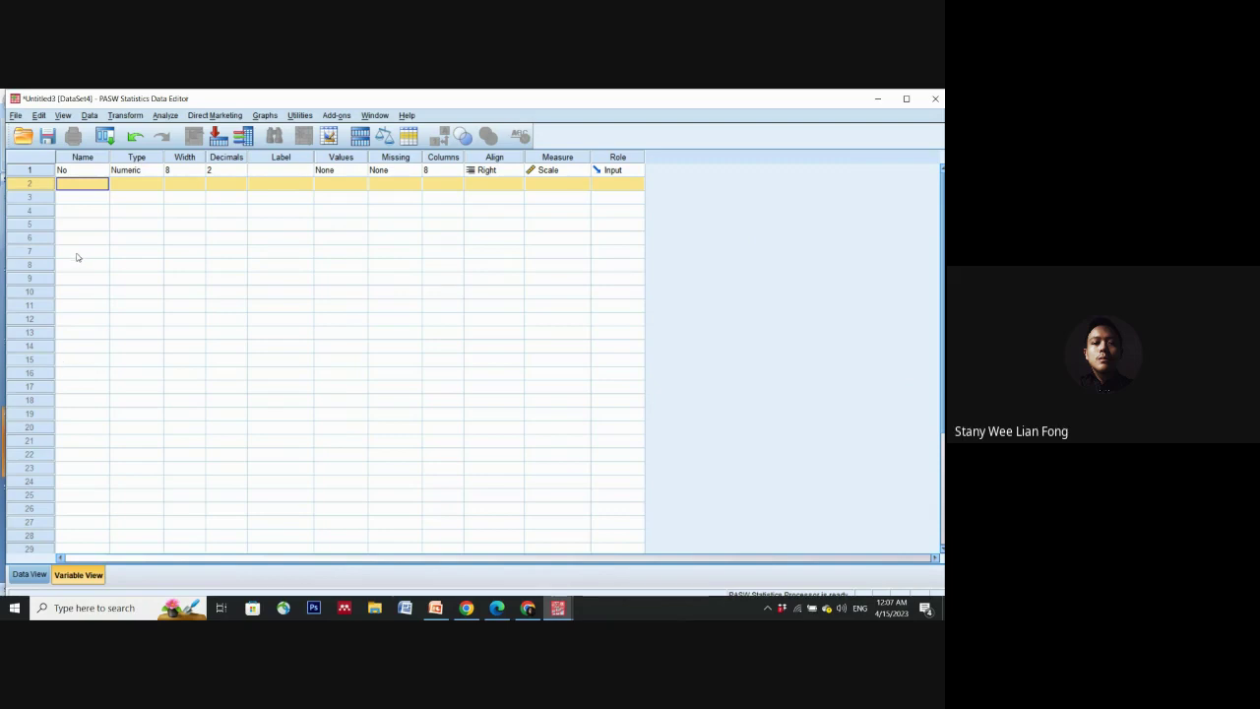
pyautogui.click(82, 160)
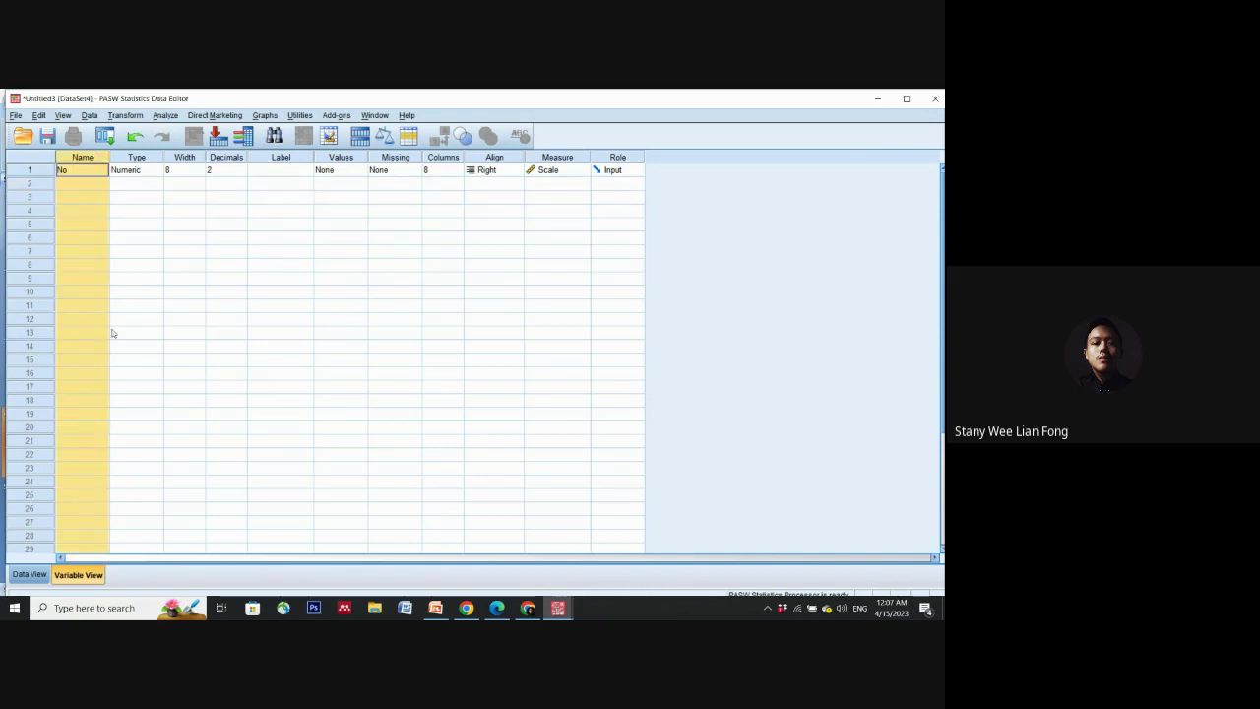
pyautogui.click(76, 185)
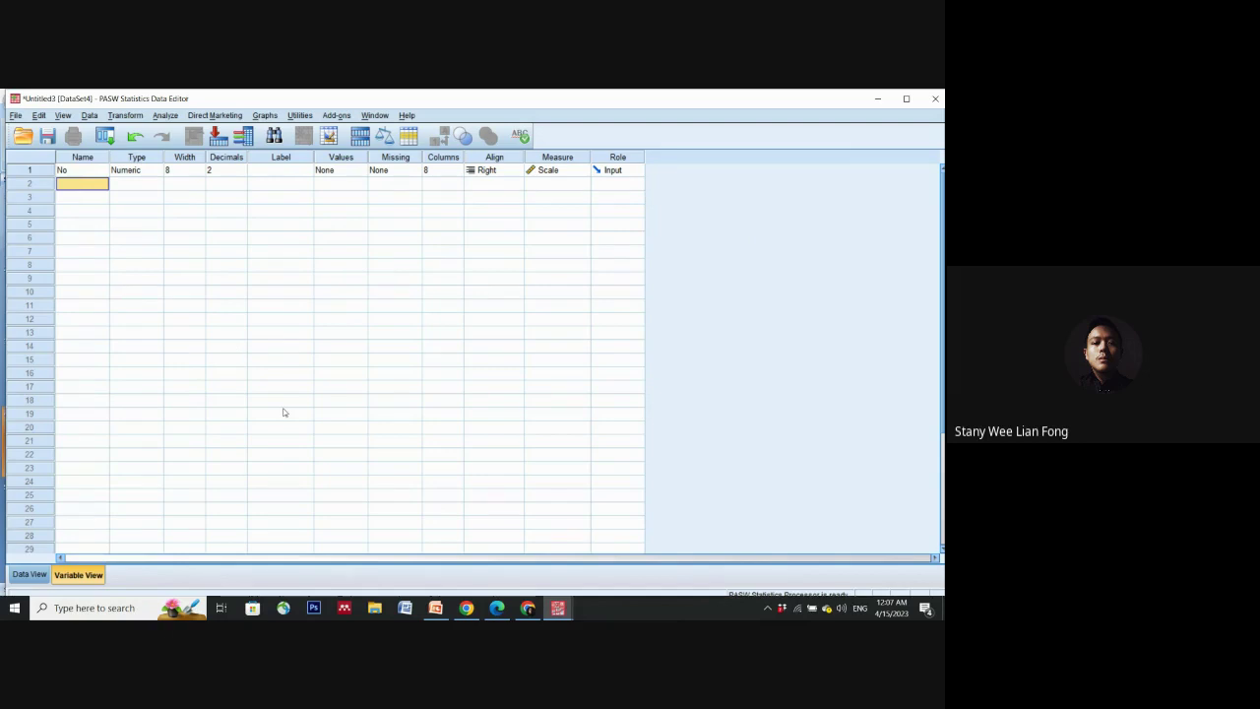
pyautogui.write('G1')
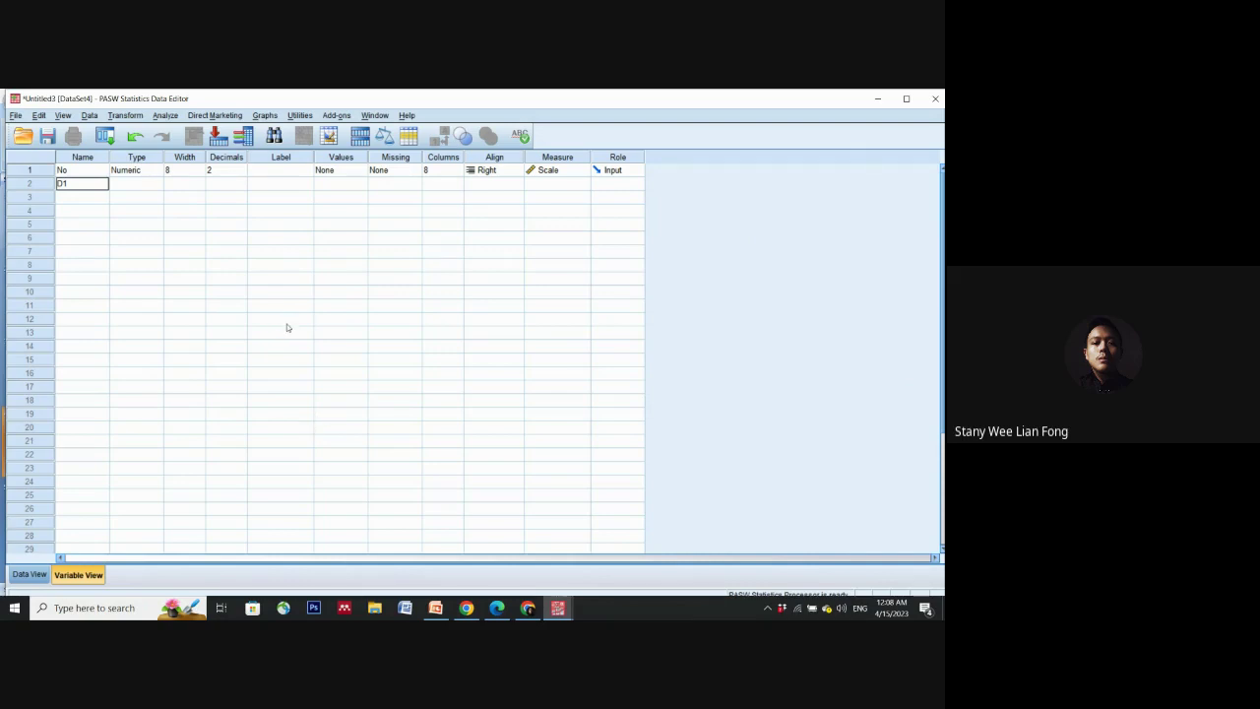
pyautogui.click(279, 190)
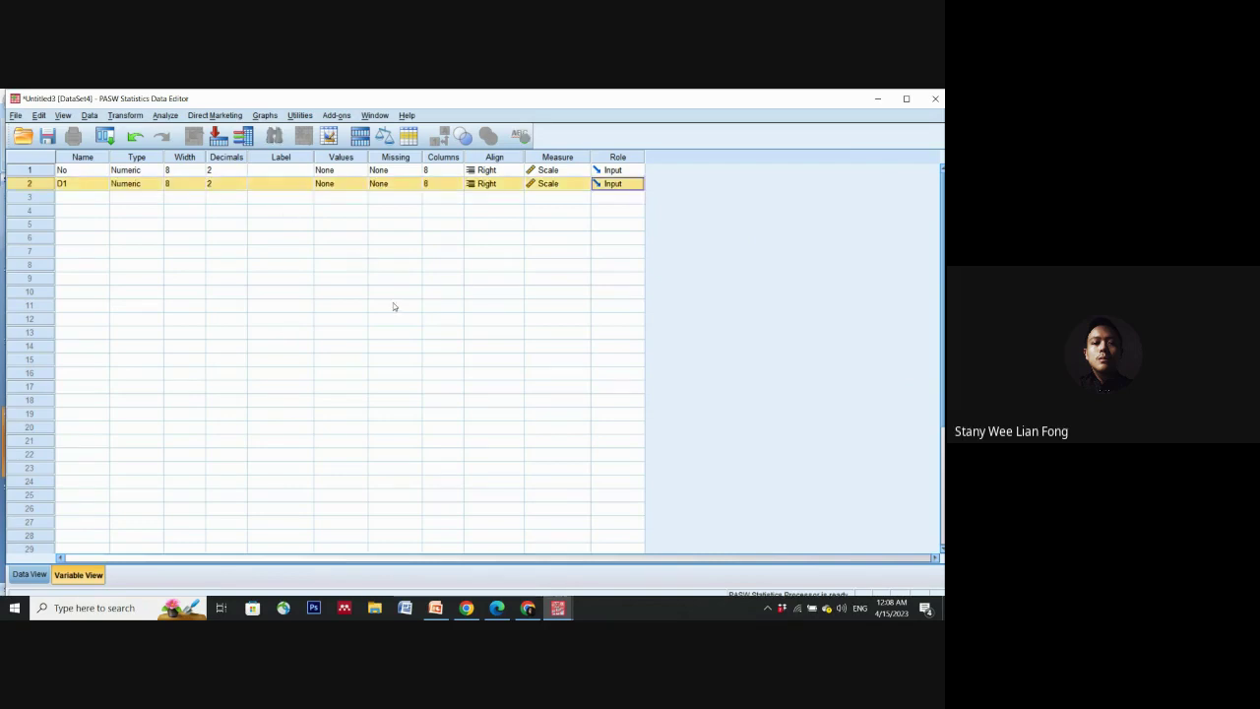
pyautogui.click(299, 191)
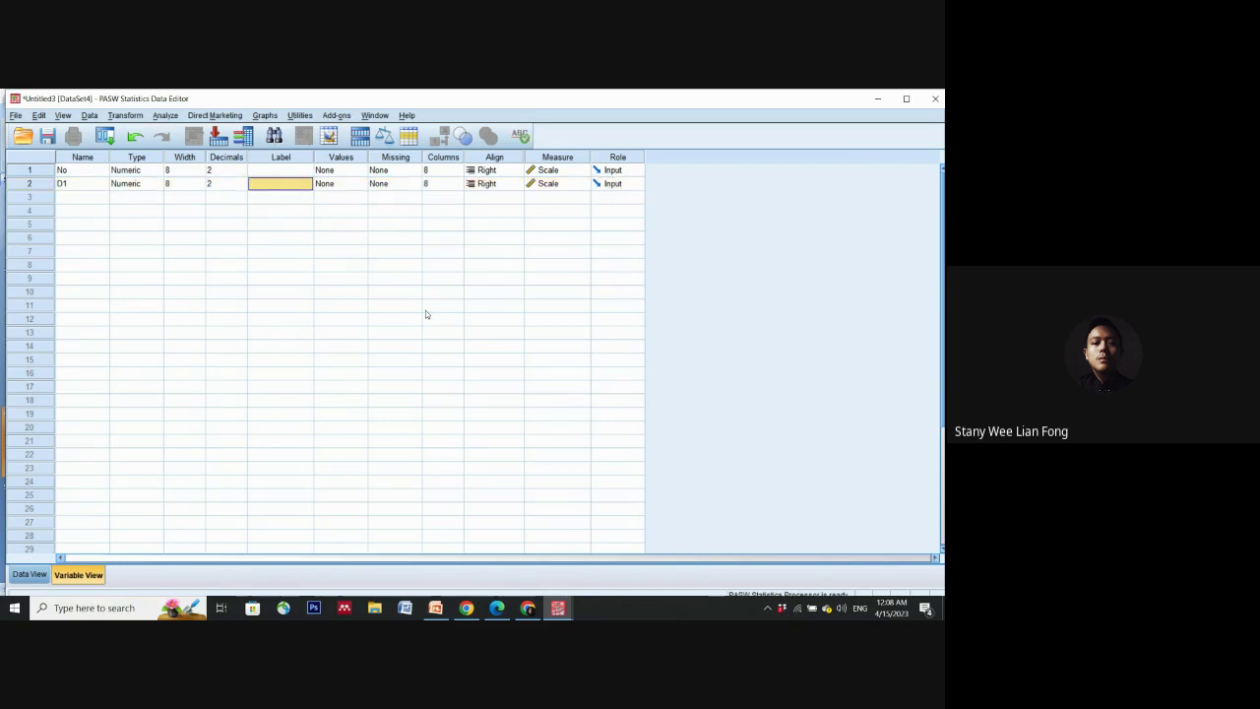
pyautogui.write('Gender')
# Step: Define the value labels for the Gender variable as 1 = Male and 2 = Female
pyautogui.doubleClick(361, 187)
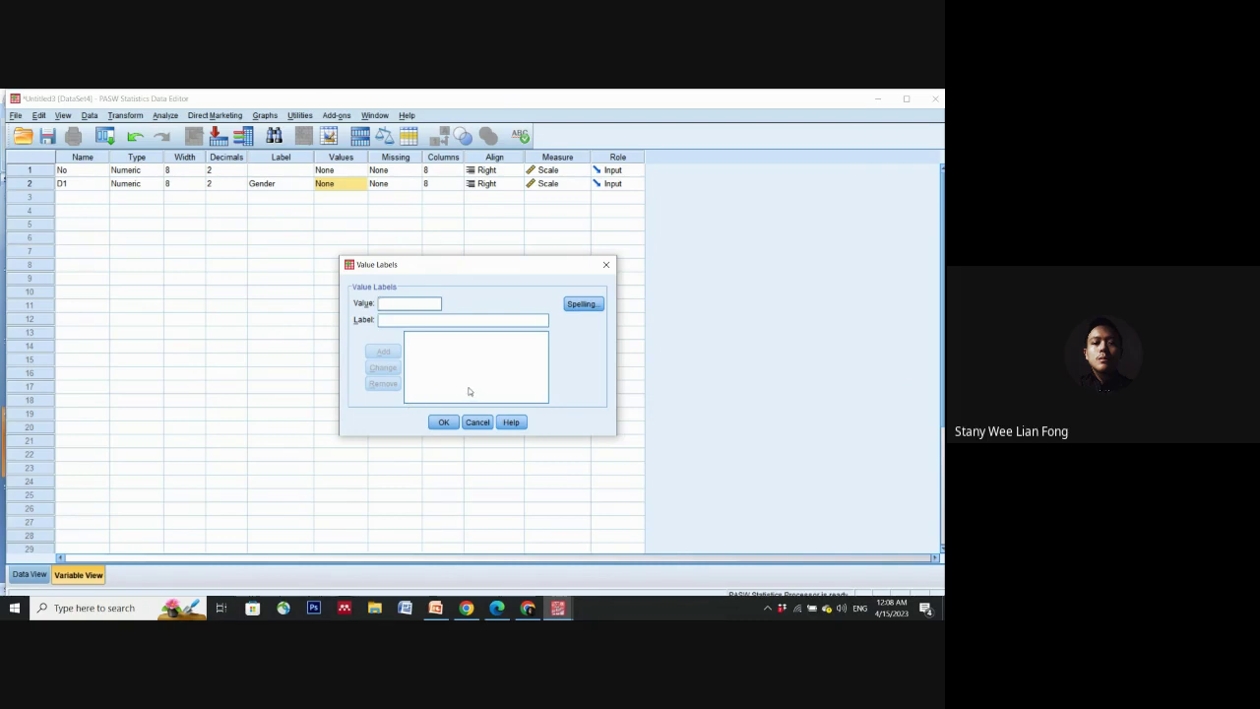
pyautogui.write('1')
pyautogui.click(430, 323)
pyautogui.write('Male')
pyautogui.click(383, 352)
pyautogui.write('2')
pyautogui.click(395, 321)
pyautogui.write('Female')
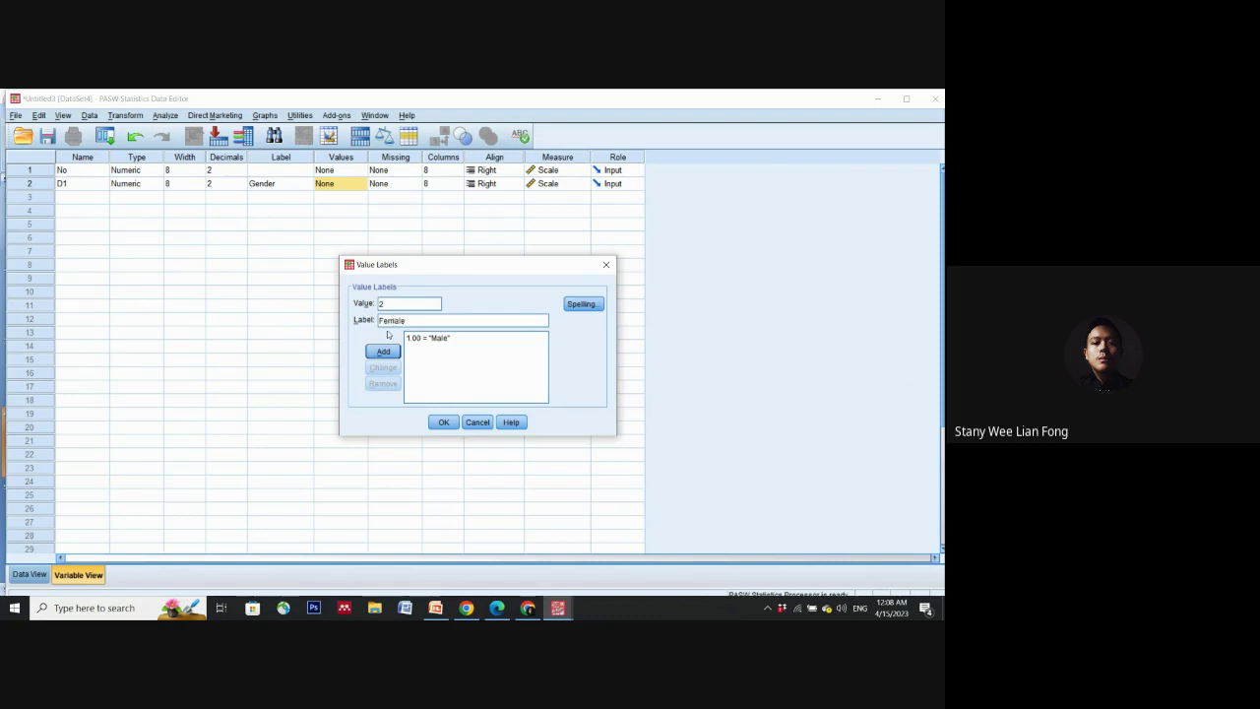
pyautogui.click(383, 352)
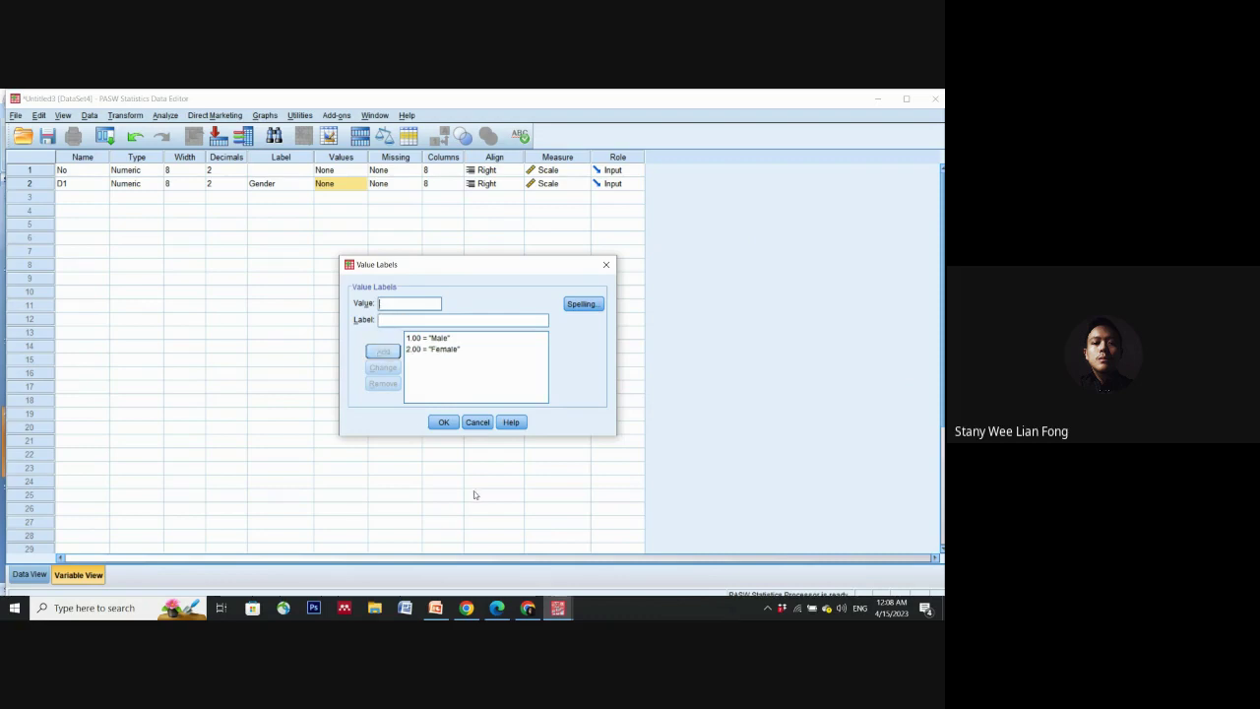
pyautogui.click(443, 423)
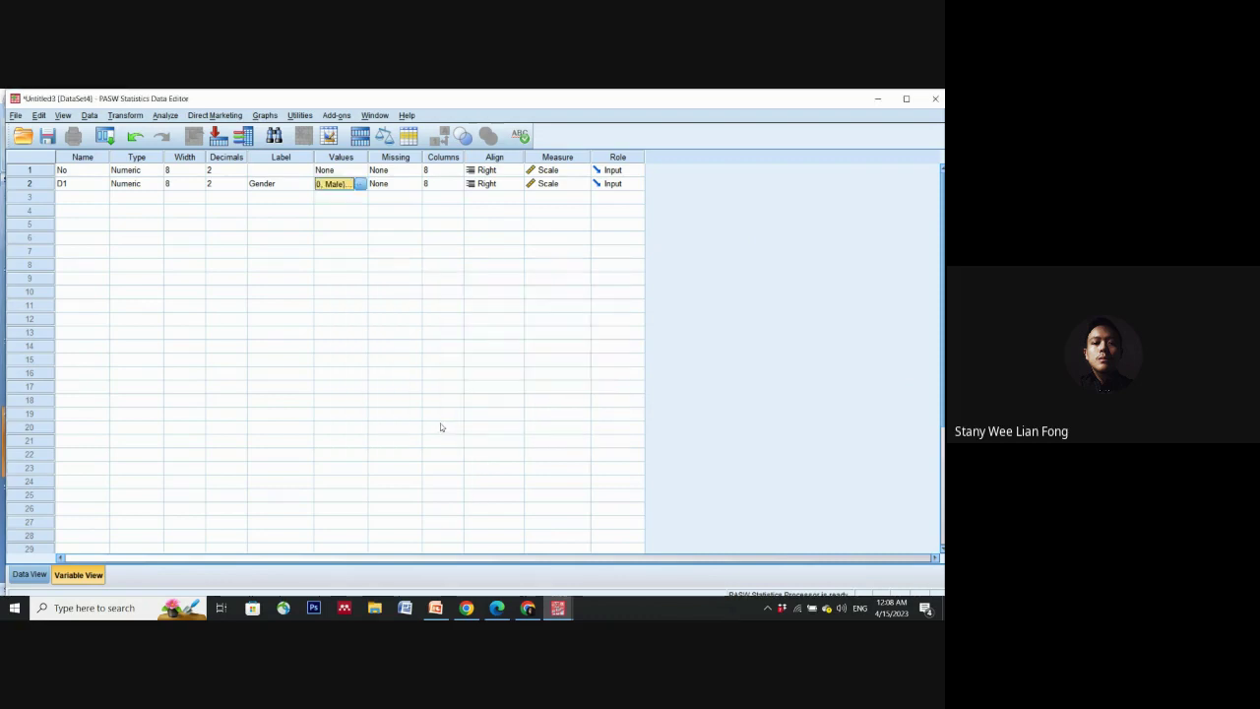
# Step: Add a third variable named D2 and give it the label Income level
pyautogui.click(79, 201)
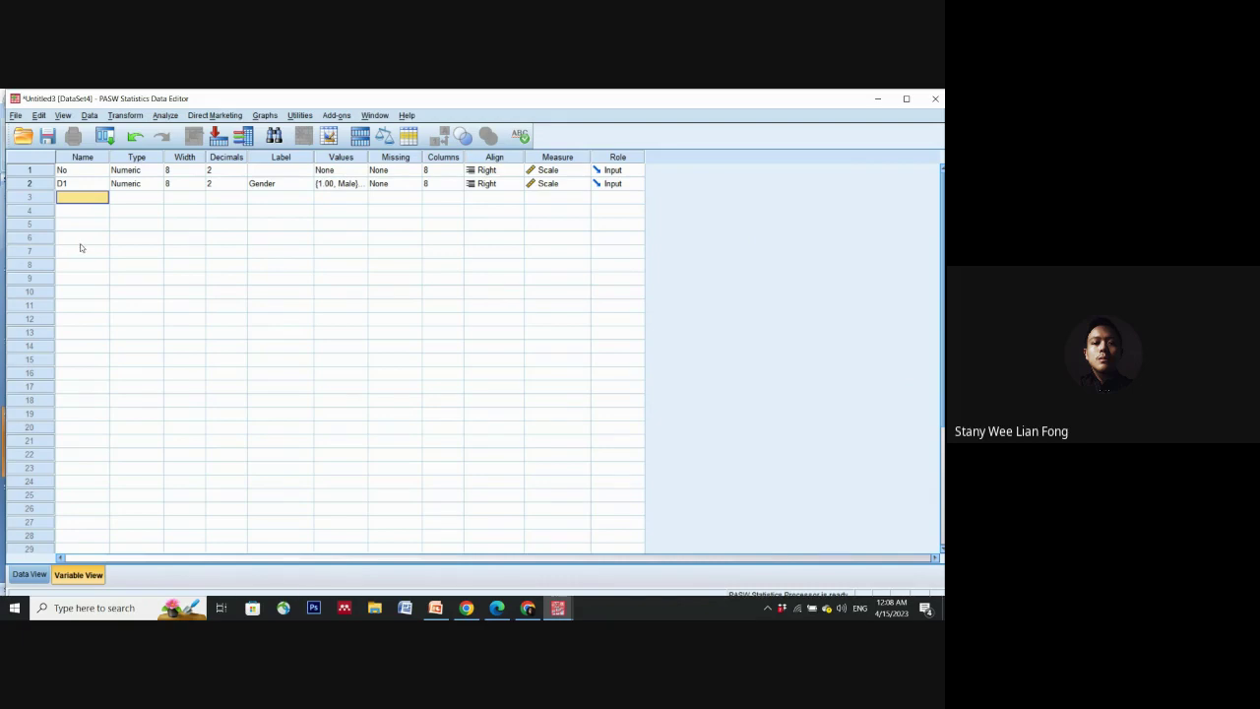
pyautogui.write('D2')
pyautogui.press('Return')
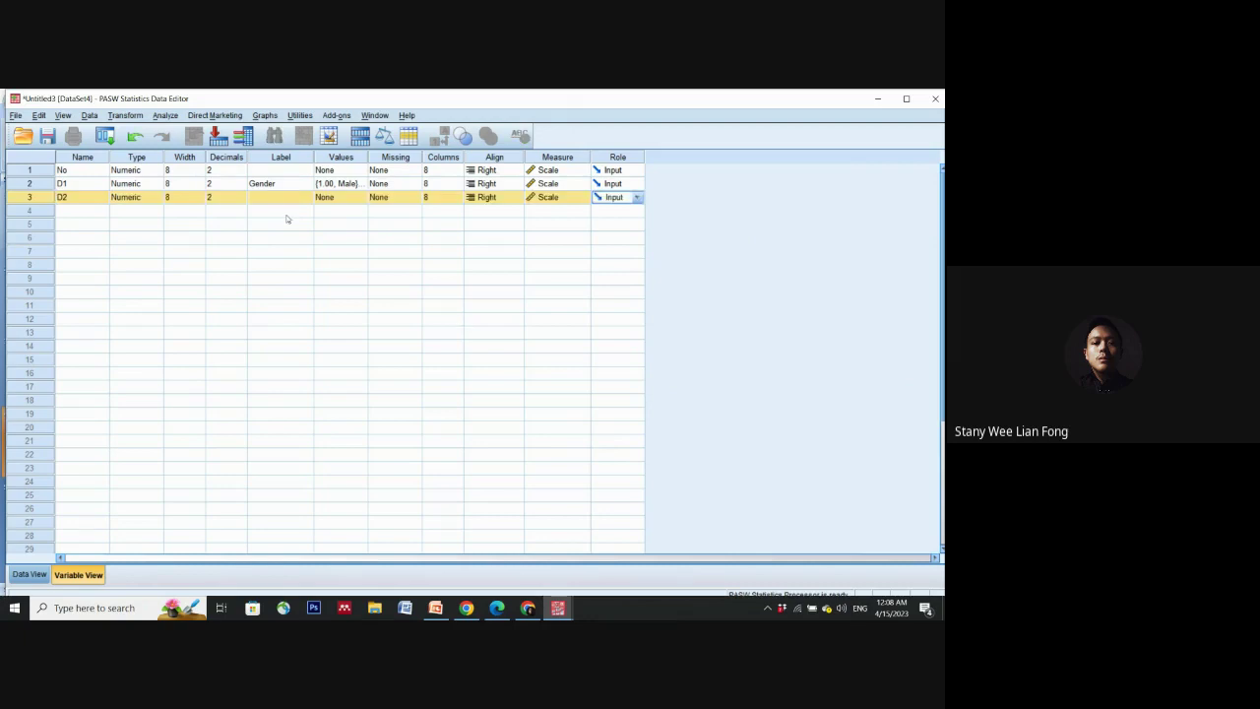
pyautogui.click(279, 198)
pyautogui.write('Incomeleve')
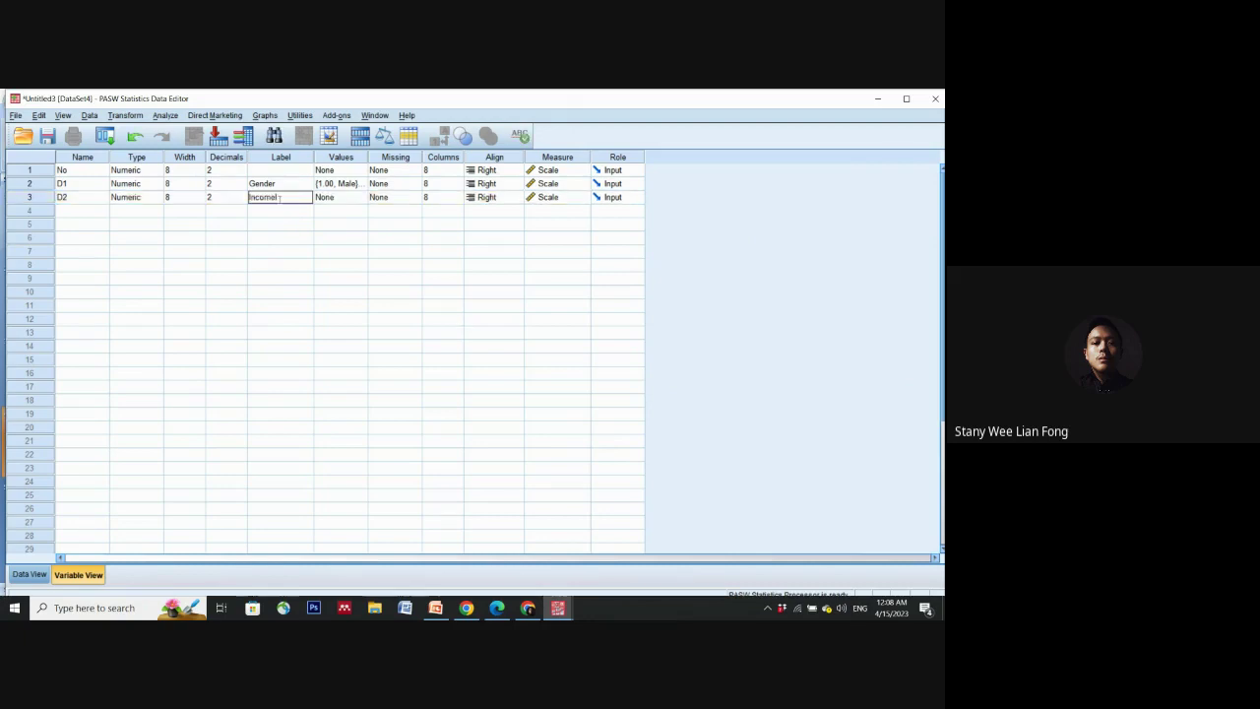
pyautogui.write(' level')
# Step: Add a value label to the Income level variable with 1 = RM1500 and below
pyautogui.click(348, 200)
pyautogui.click(362, 198)
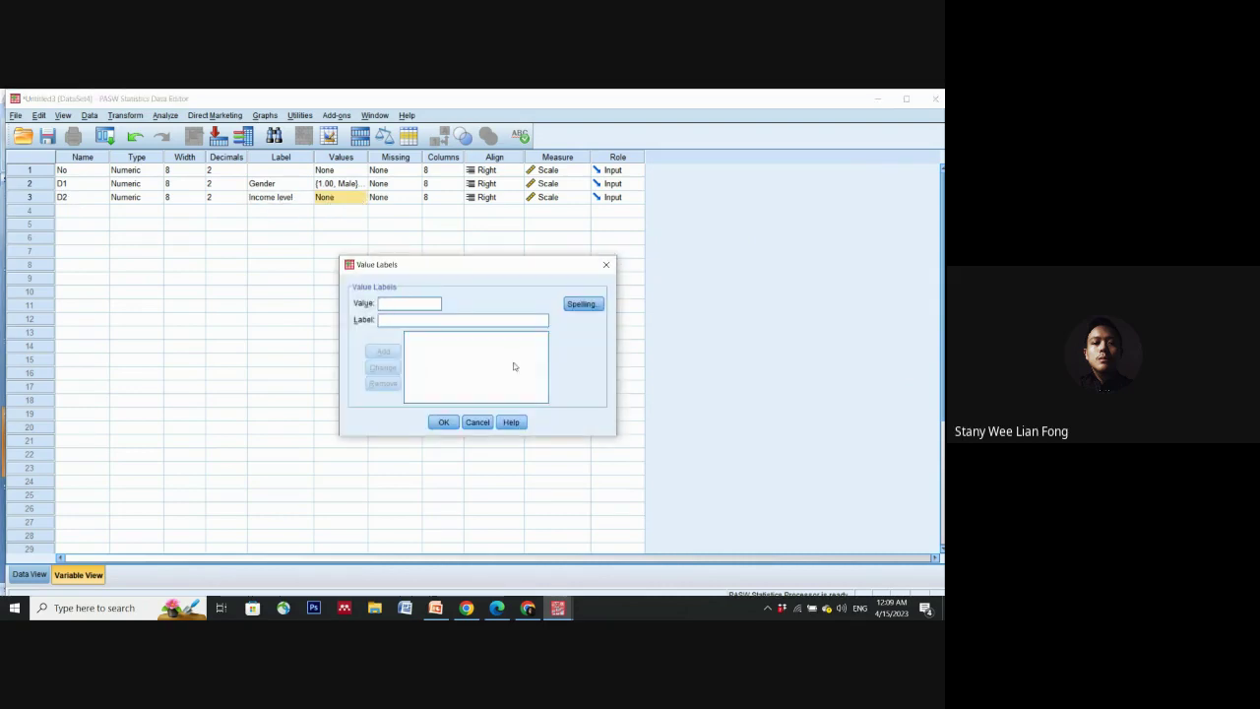
pyautogui.write('1')
pyautogui.write('R')
pyautogui.write('M')
pyautogui.write('1500')
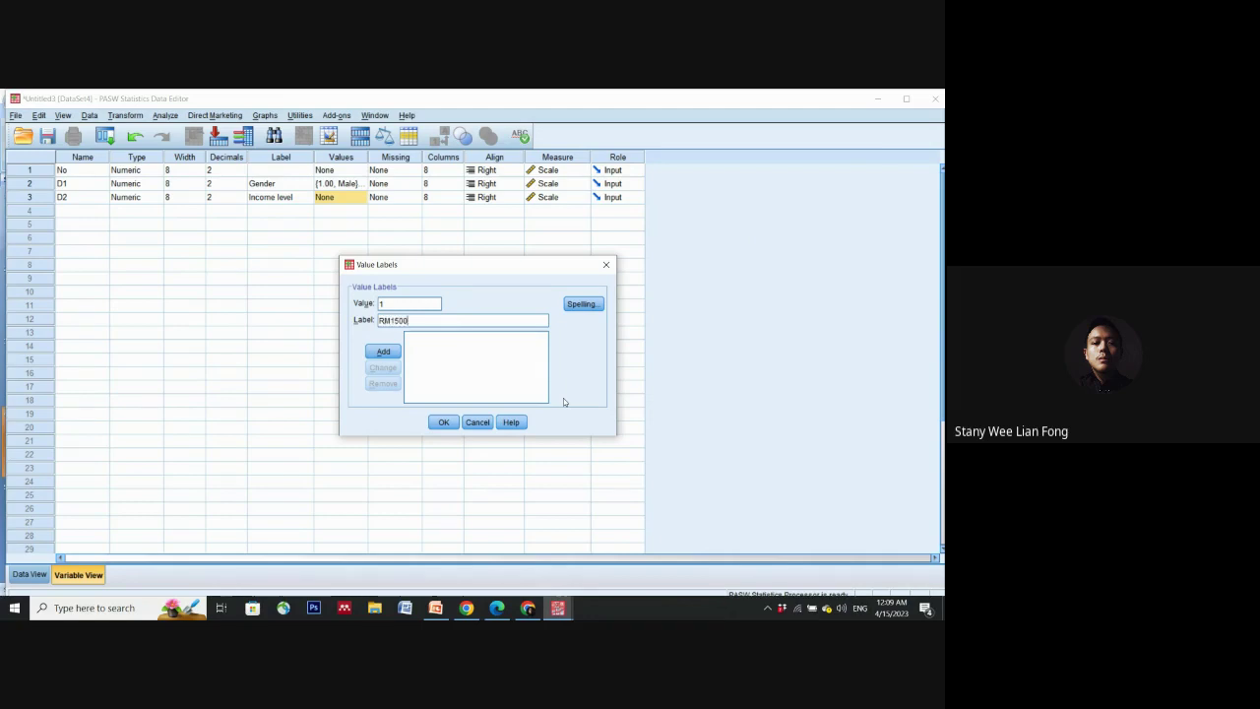
pyautogui.write(' and below')
pyautogui.click(382, 351)
# Step: Add the Income level value labels 2 = RM1501 to RM2000 and 3 = RM2001 to RM3000, and apply the value labels
pyautogui.click(396, 307)
pyautogui.write('2')
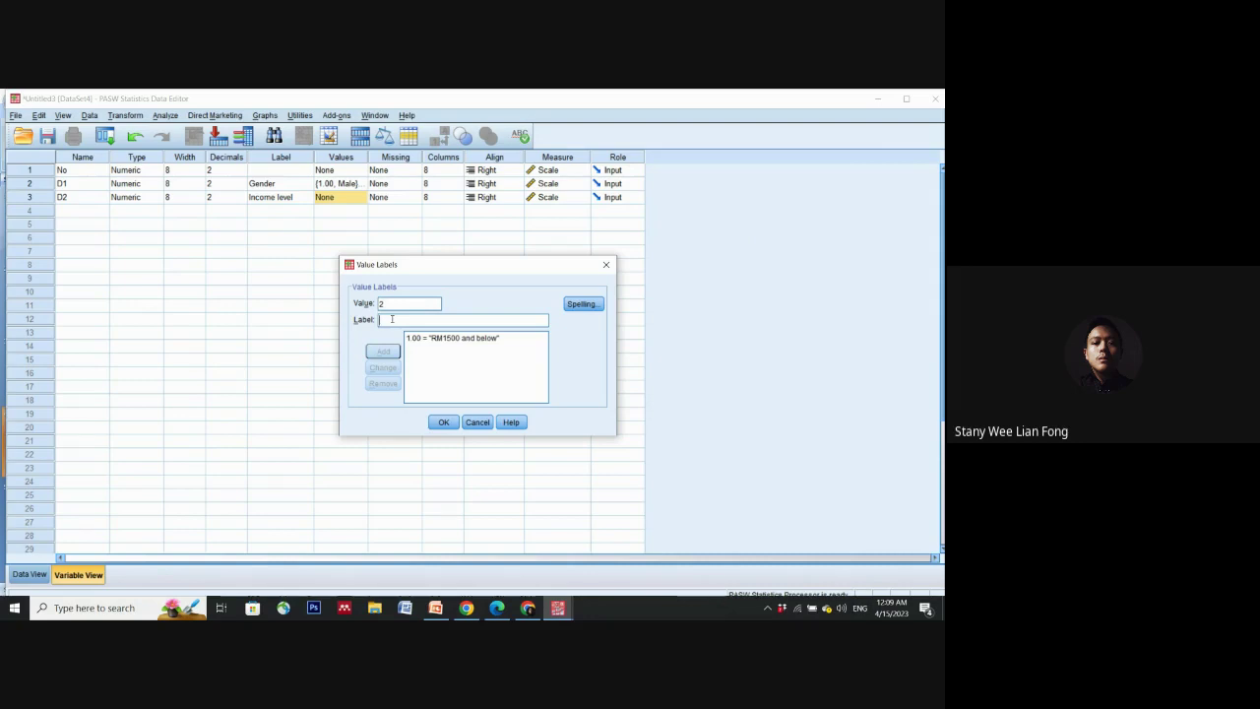
pyautogui.write('RM1501 to RM2000')
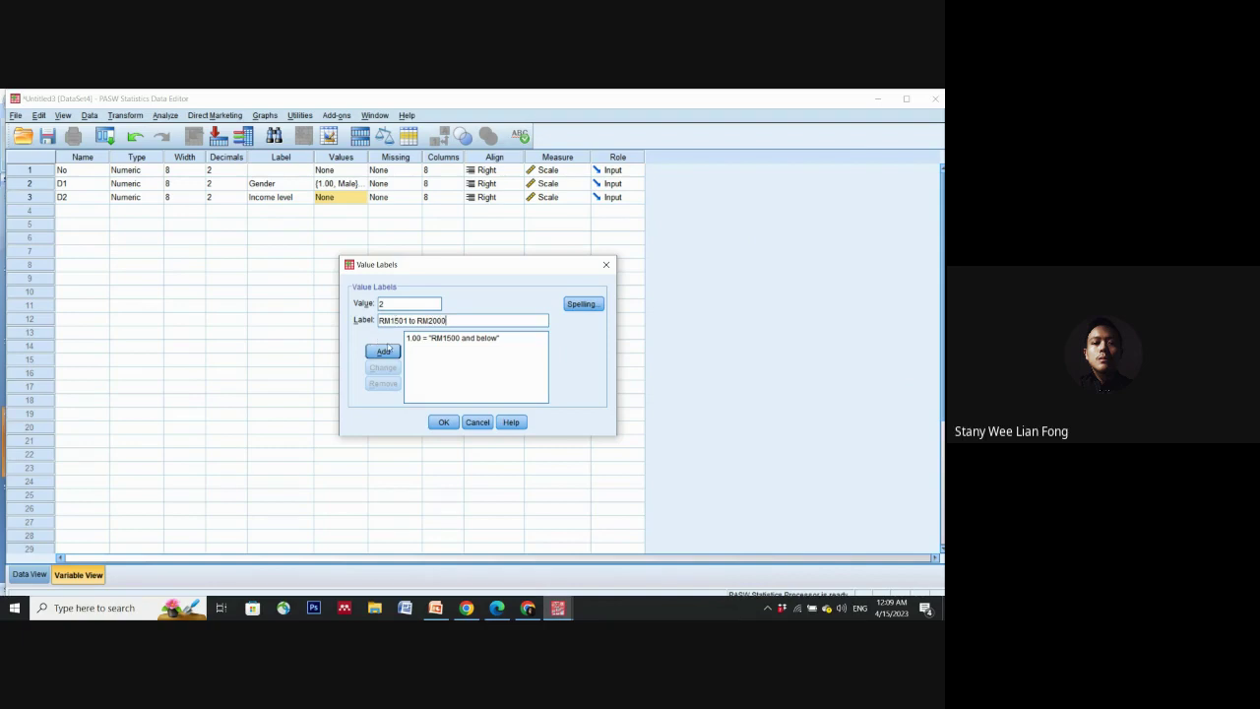
pyautogui.click(384, 352)
pyautogui.write('3')
pyautogui.click(395, 319)
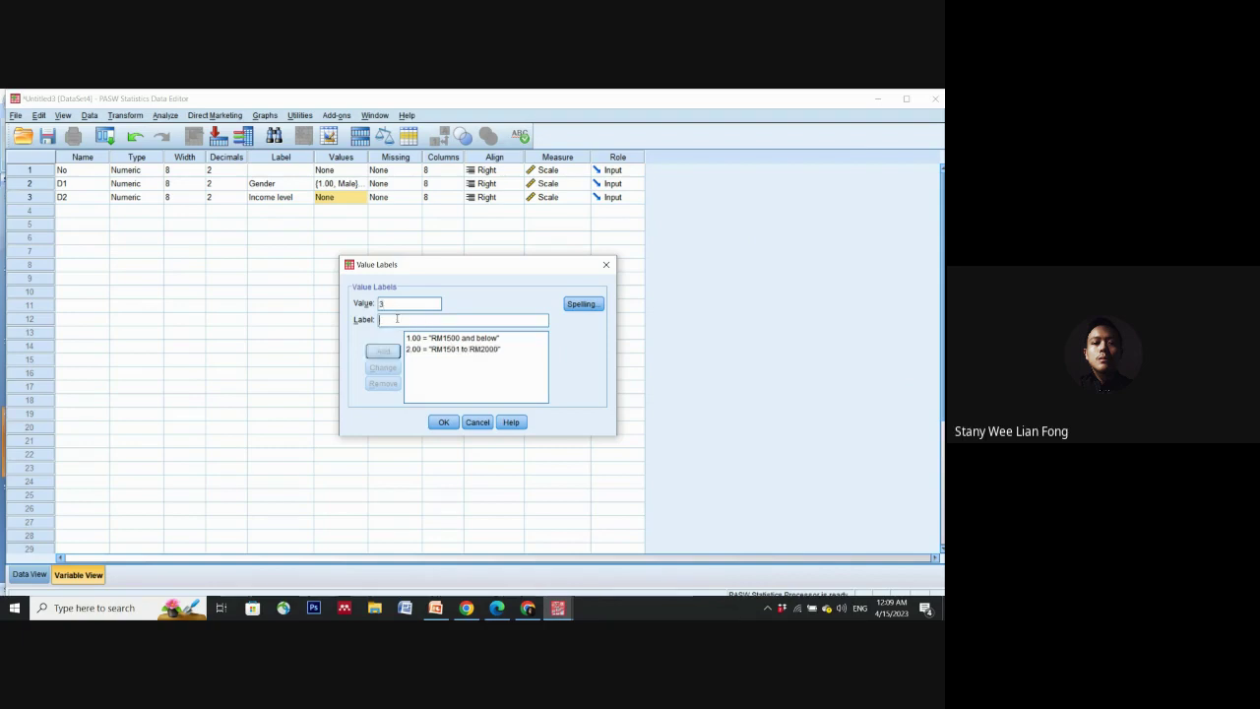
pyautogui.write('RM')
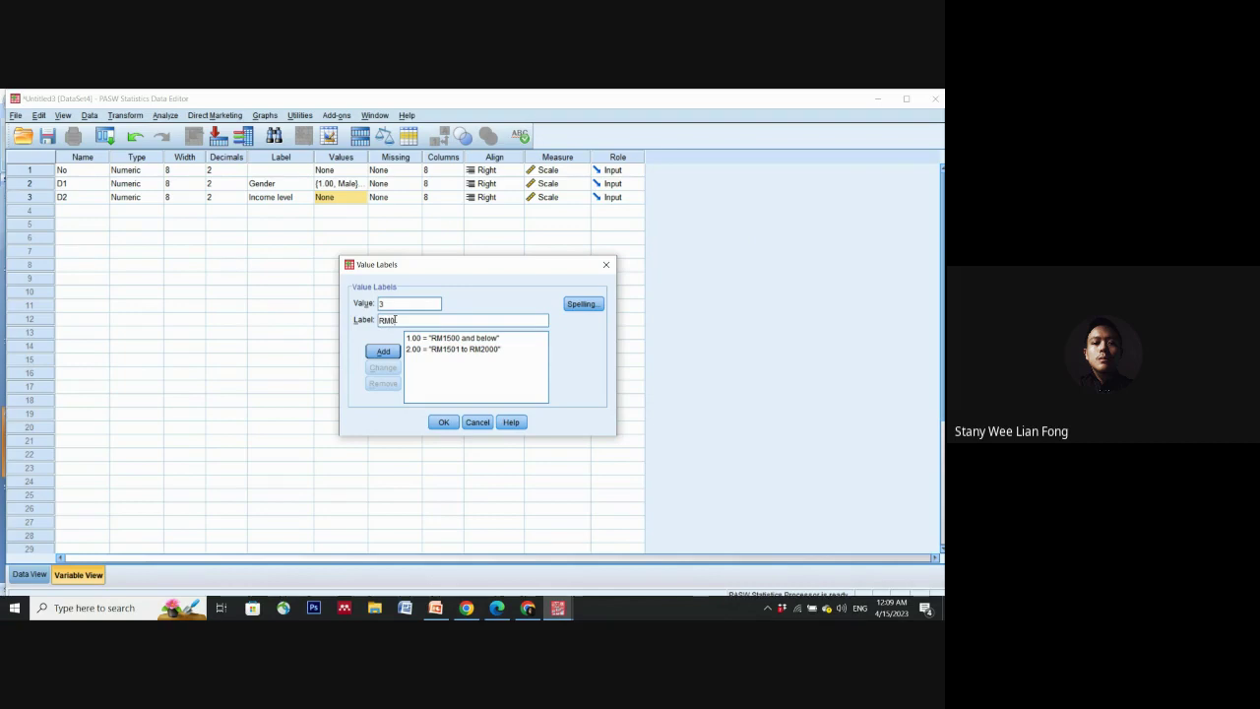
pyautogui.write('2001 to RM3000')
pyautogui.click(393, 352)
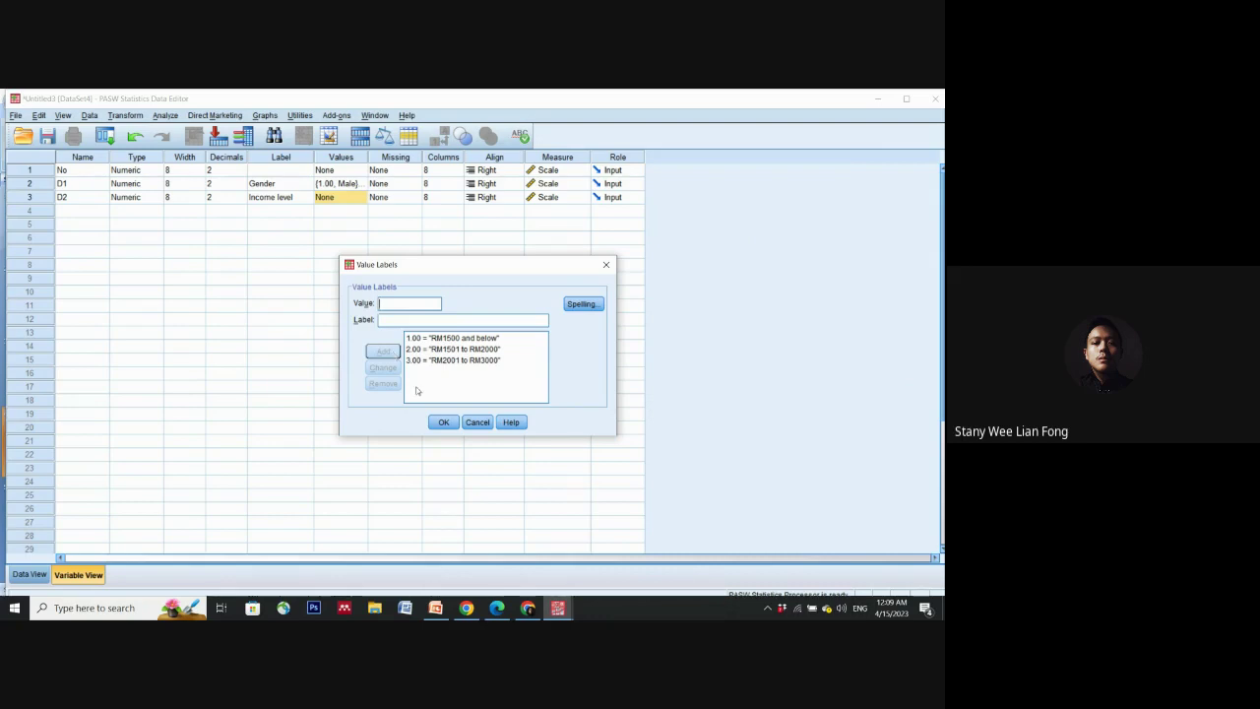
pyautogui.click(441, 422)
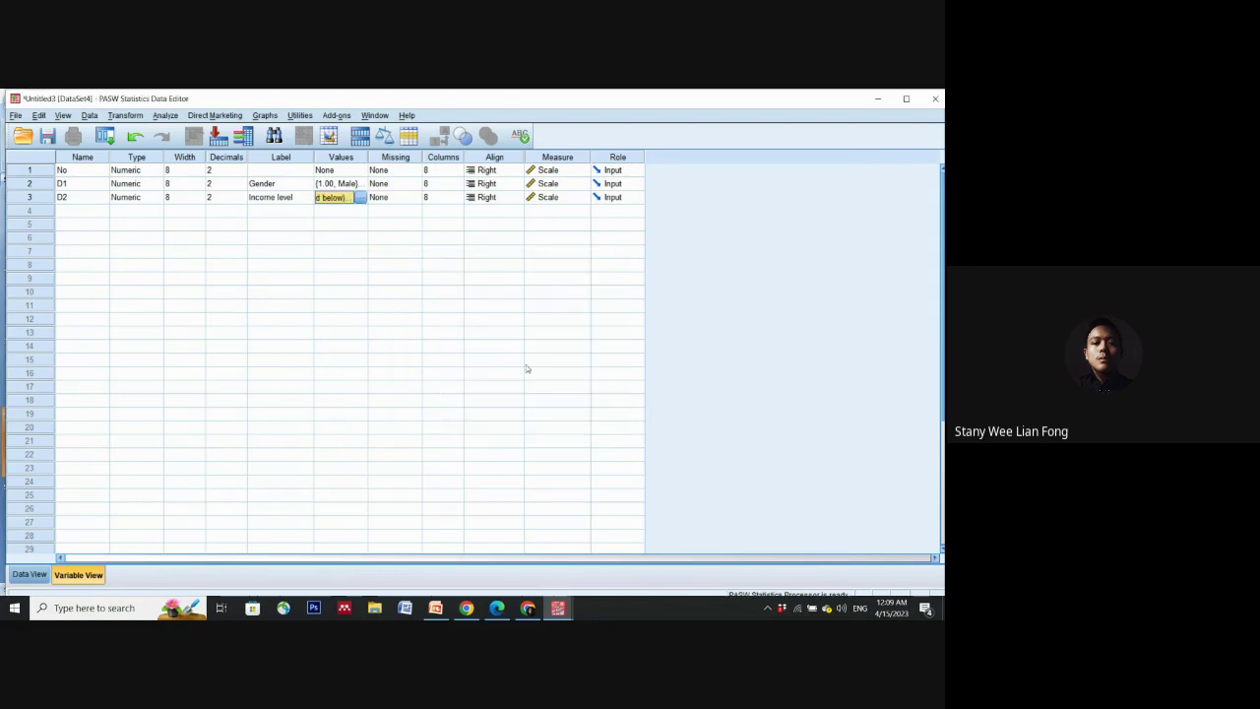
# Step: Set the measurement level of both D1 and D2 to Nominal
pyautogui.click(569, 185)
pyautogui.click(567, 221)
pyautogui.click(581, 197)
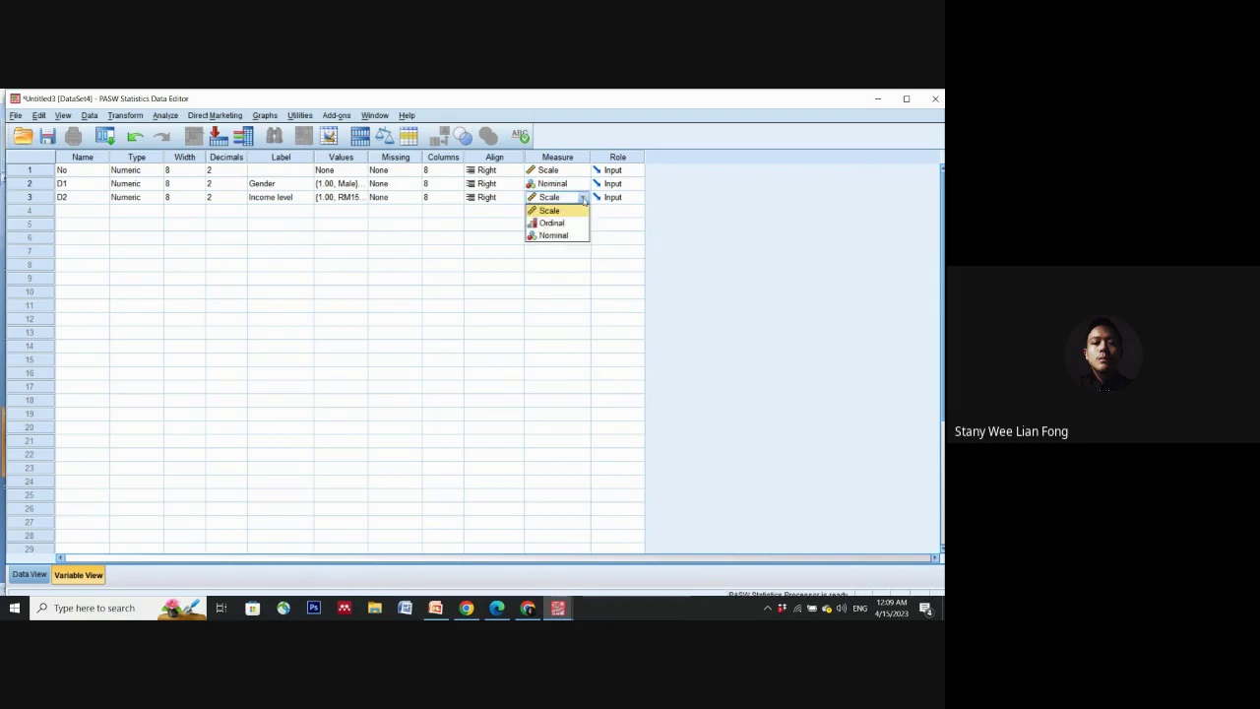
pyautogui.click(551, 233)
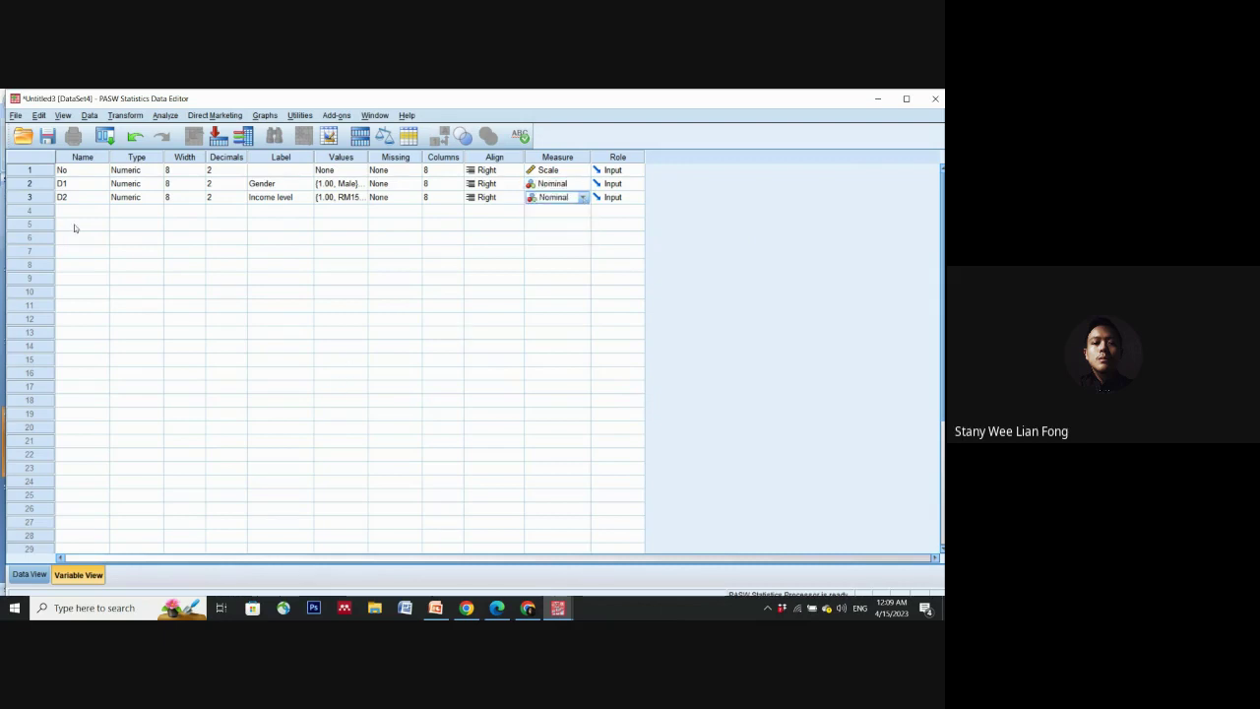
# Step: Add a fourth variable named OBS1 below the income level variable
pyautogui.moveTo(69, 212); pyautogui.dragTo(69, 255)
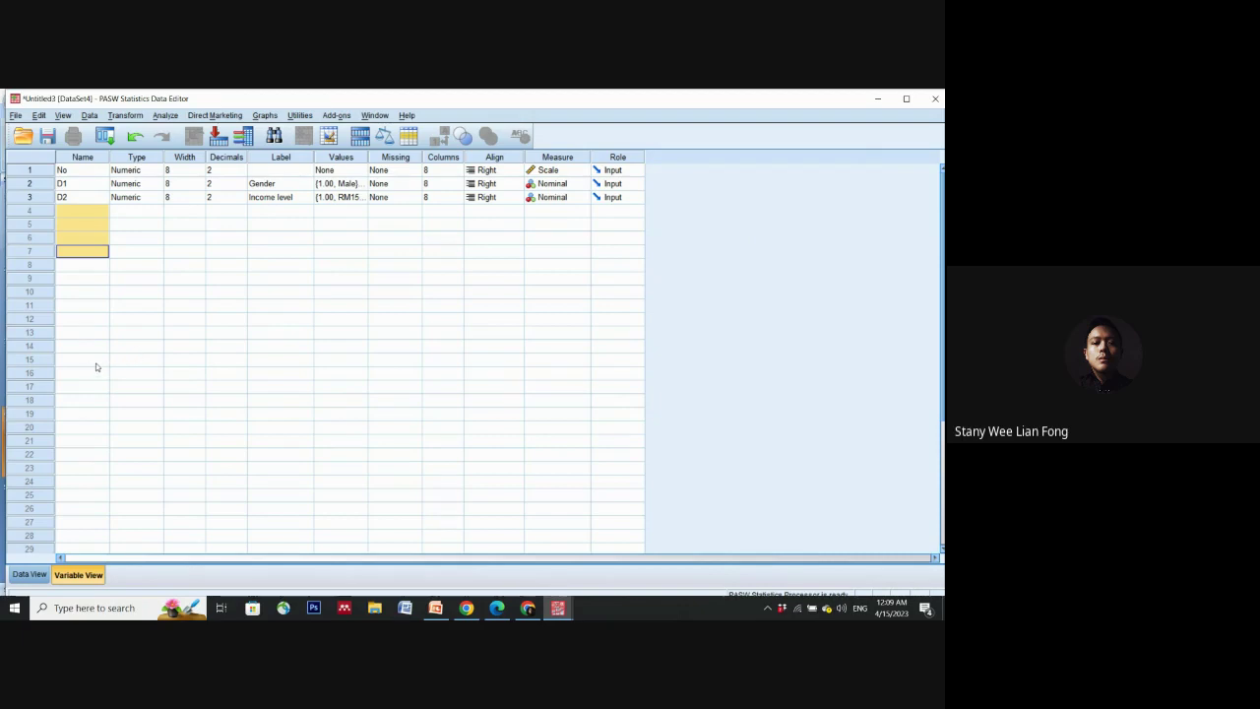
pyautogui.click(91, 348)
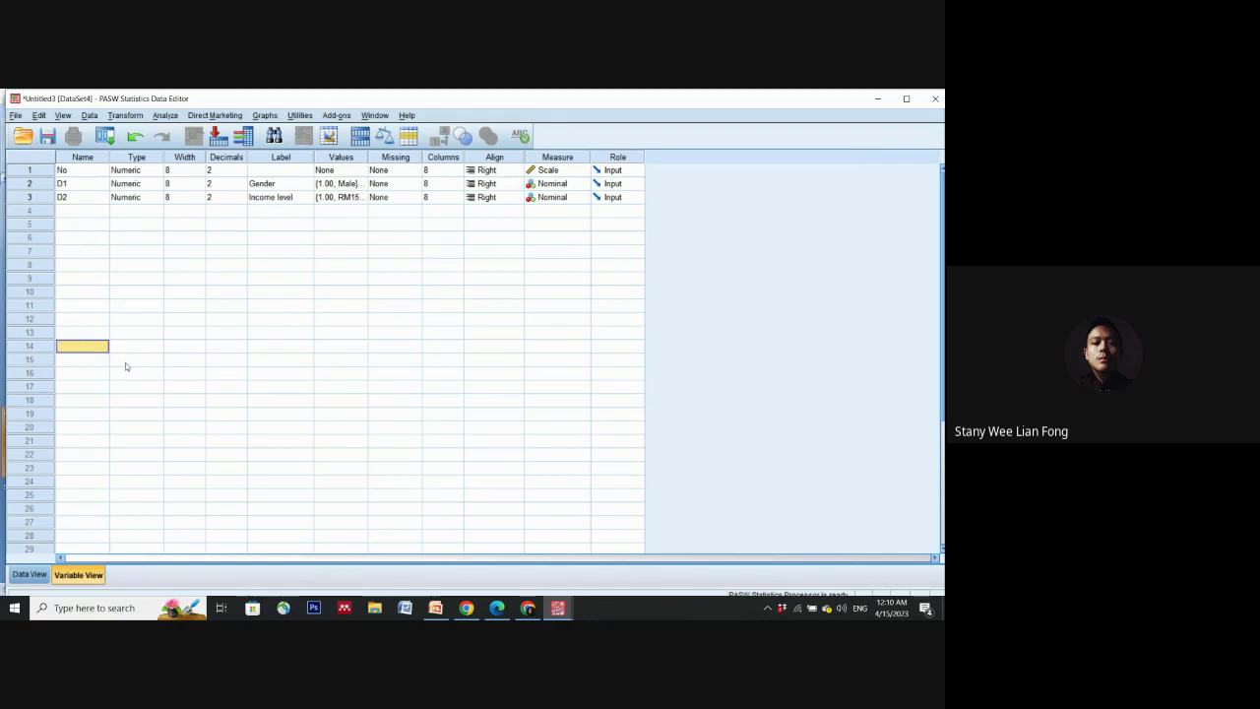
pyautogui.click(84, 215)
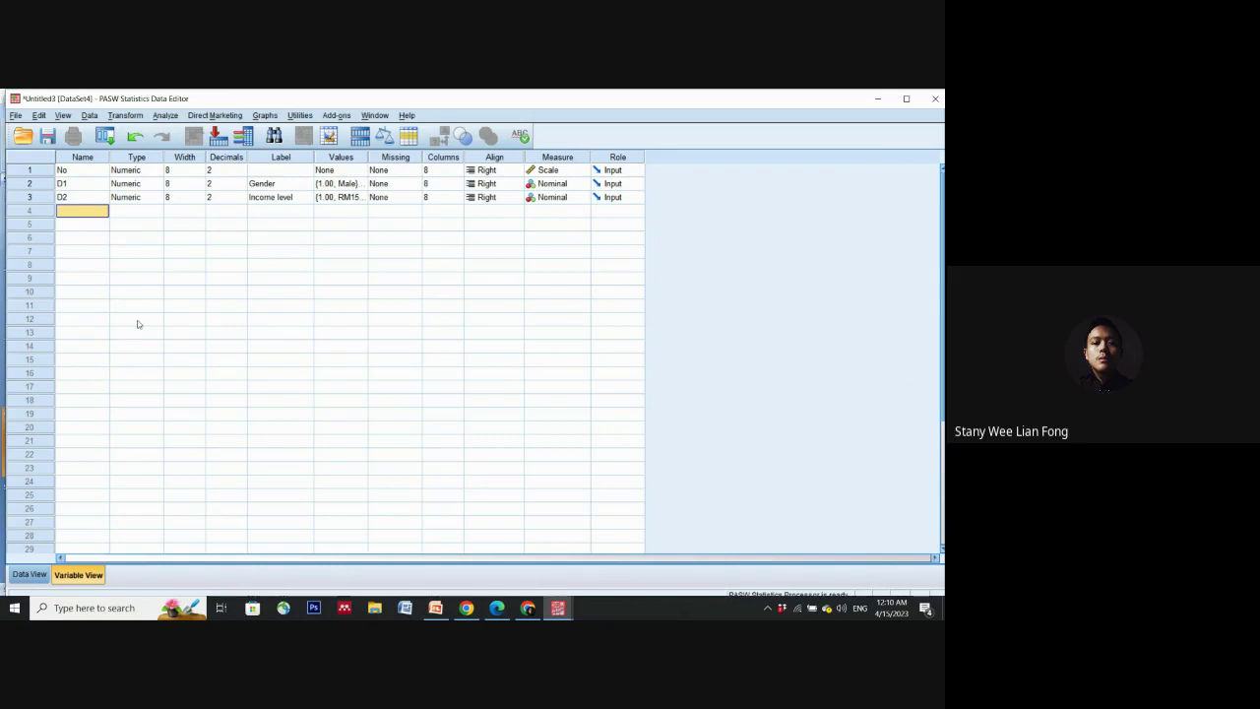
pyautogui.write('Observabilit')
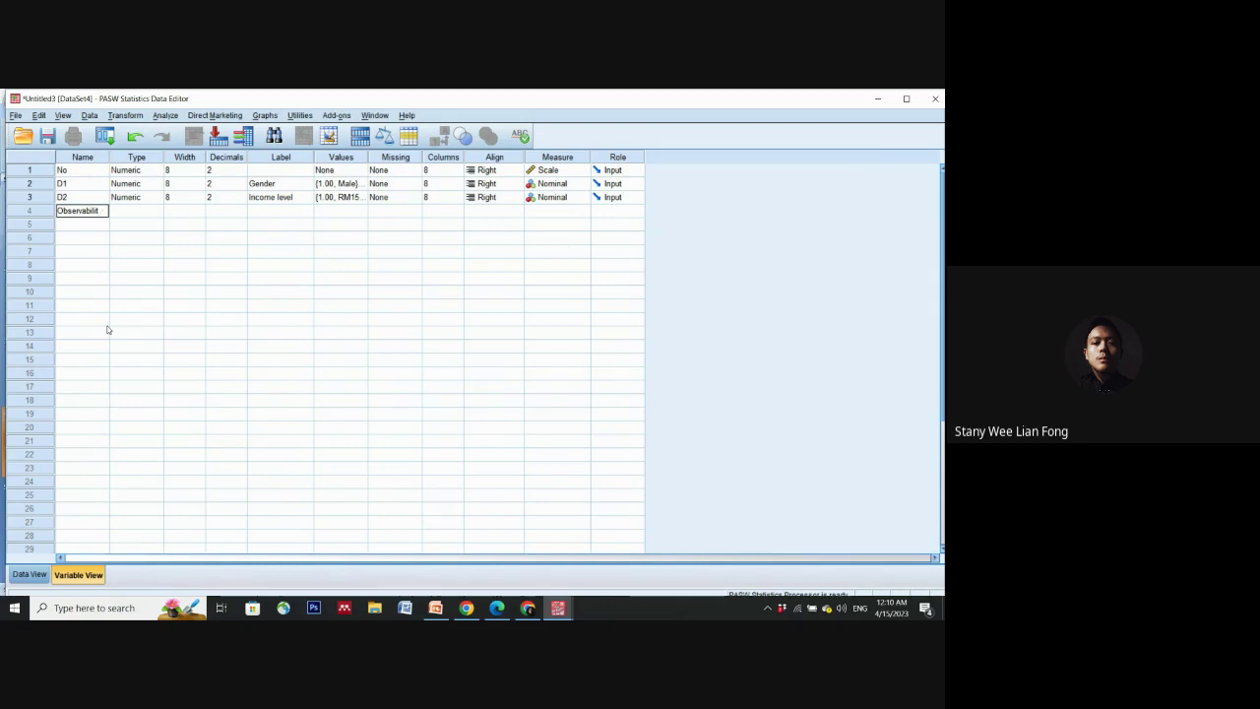
pyautogui.press('BackSpace')
pyautogui.press('BackSpace')
pyautogui.press('BackSpace')
pyautogui.press('BackSpace')
pyautogui.press('BackSpace')
pyautogui.press('BackSpace')
pyautogui.press('BackSpace')
pyautogui.press('BackSpace')
pyautogui.press('BackSpace')
pyautogui.press('BackSpace')
pyautogui.write('S')
pyautogui.write('1')
pyautogui.press('Return')
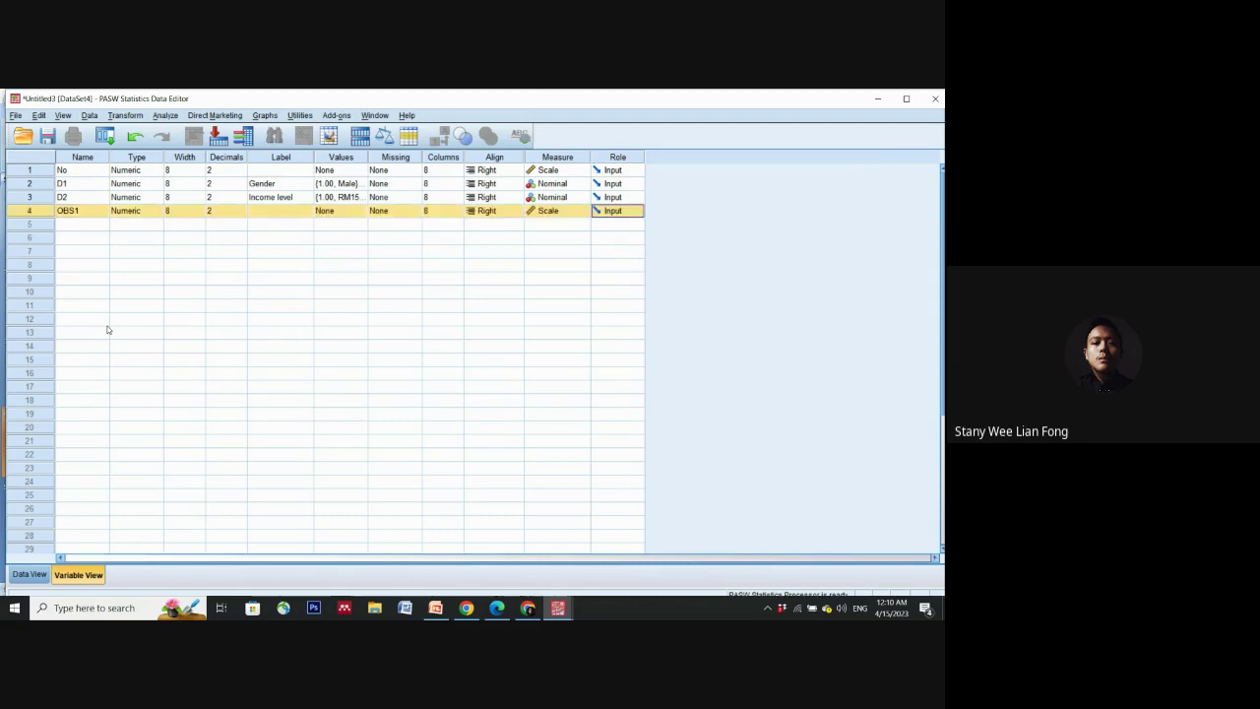
# Step: Try to change the name of the fourth variable, OBS1
pyautogui.click(83, 213)
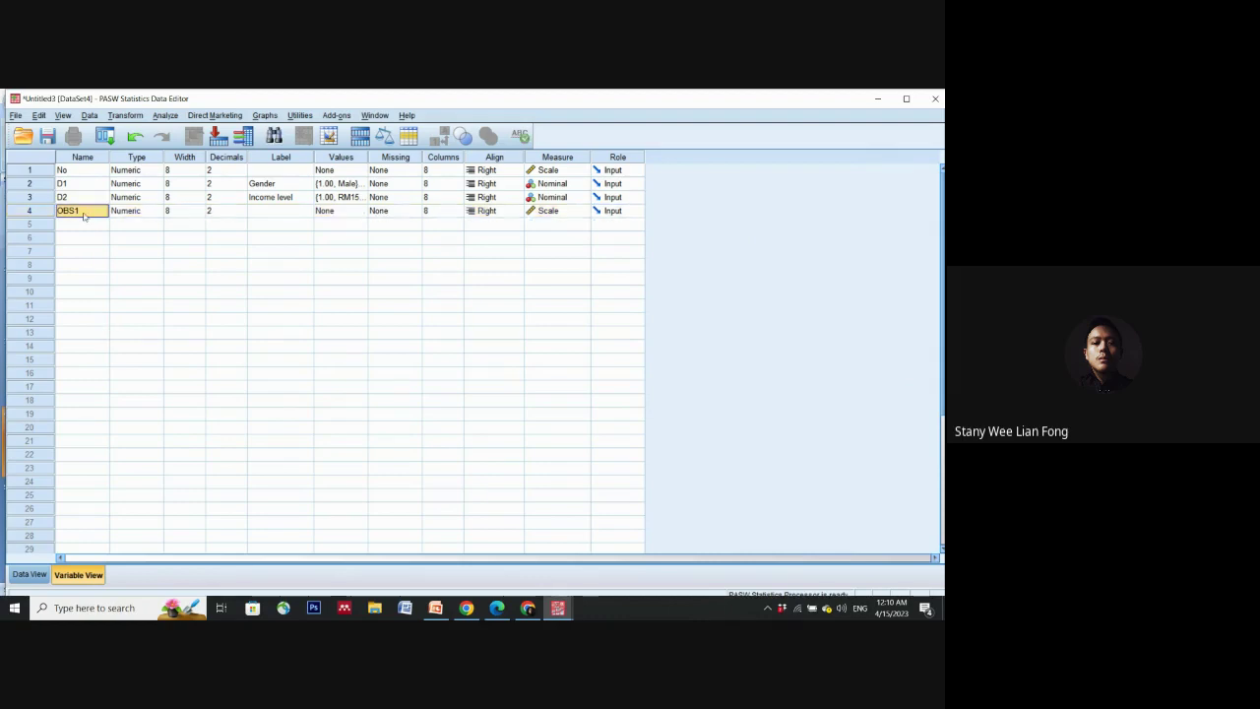
pyautogui.click(87, 159)
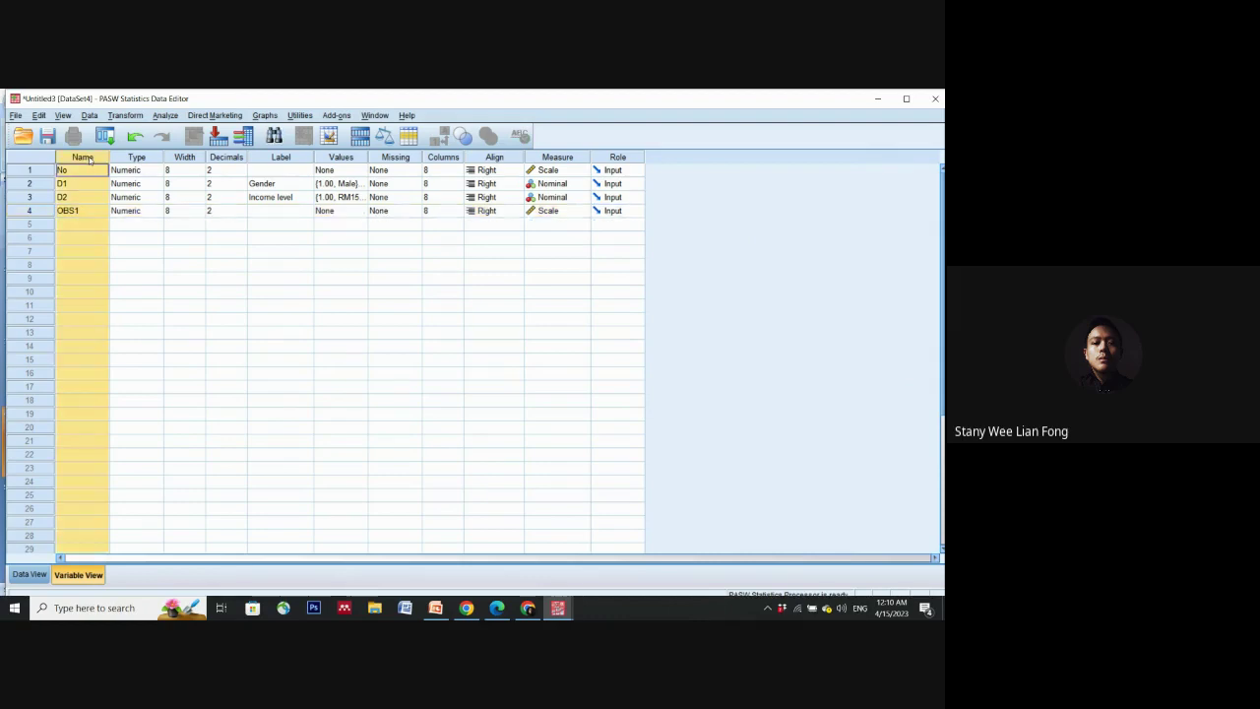
pyautogui.click(87, 213)
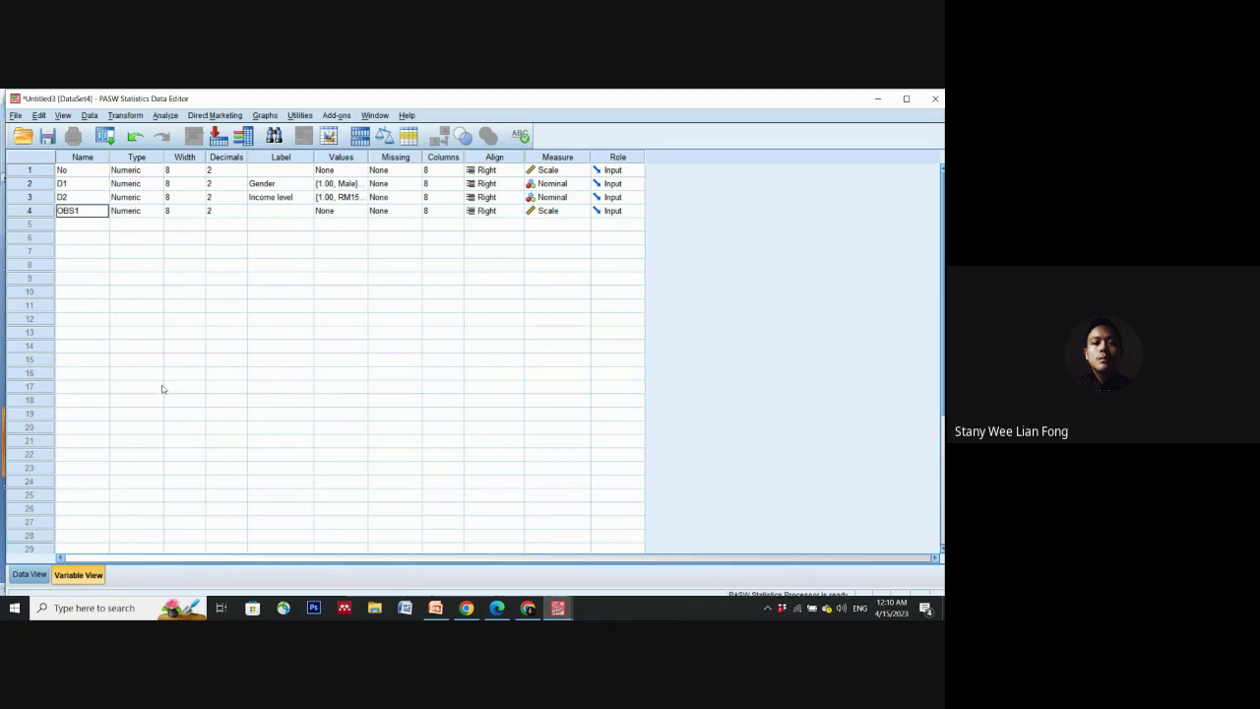
pyautogui.press('BackSpace')
pyautogui.write('1')
pyautogui.press('Return')
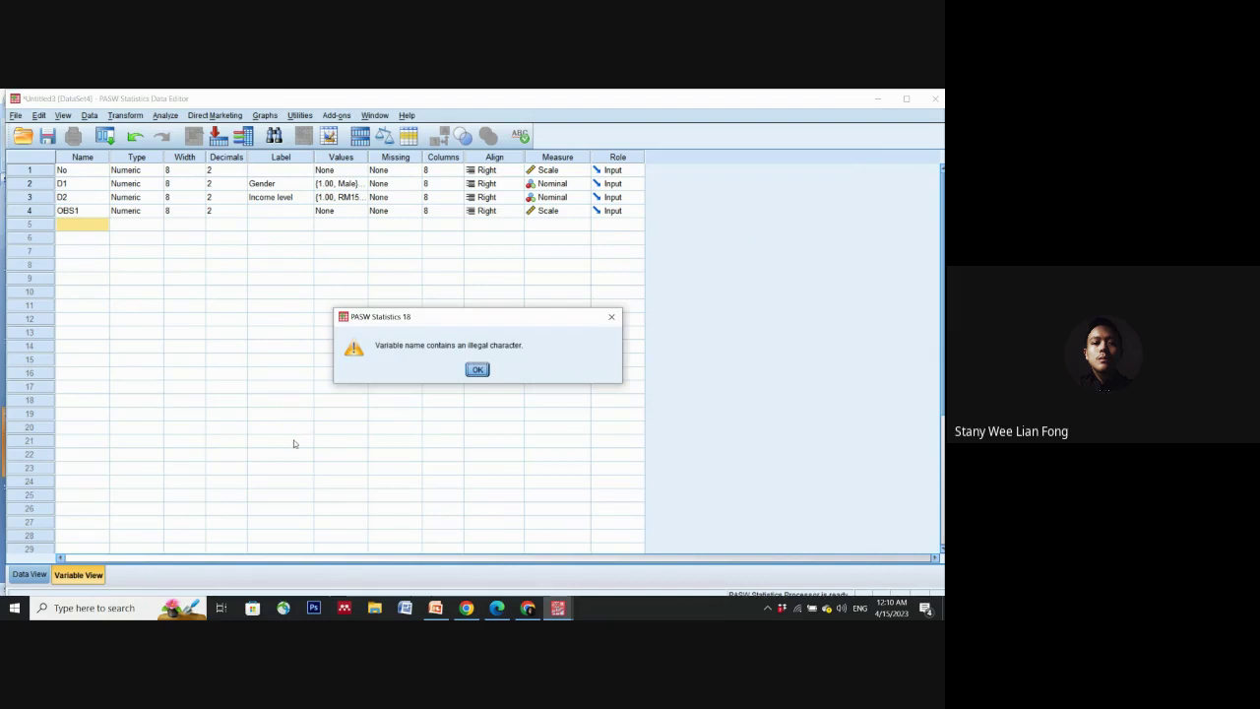
pyautogui.click(478, 369)
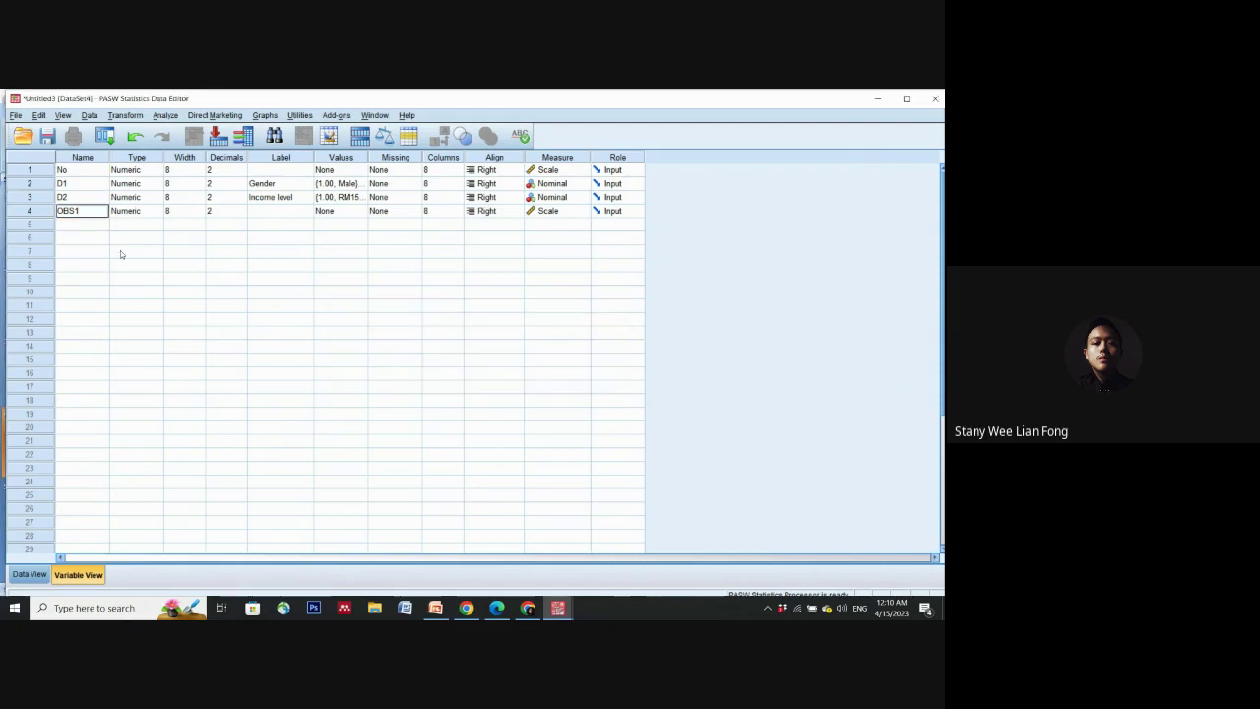
# Step: Rename the fourth variable as OBS_1
pyautogui.press('BackSpace')
pyautogui.write('_1')
pyautogui.click(107, 295)
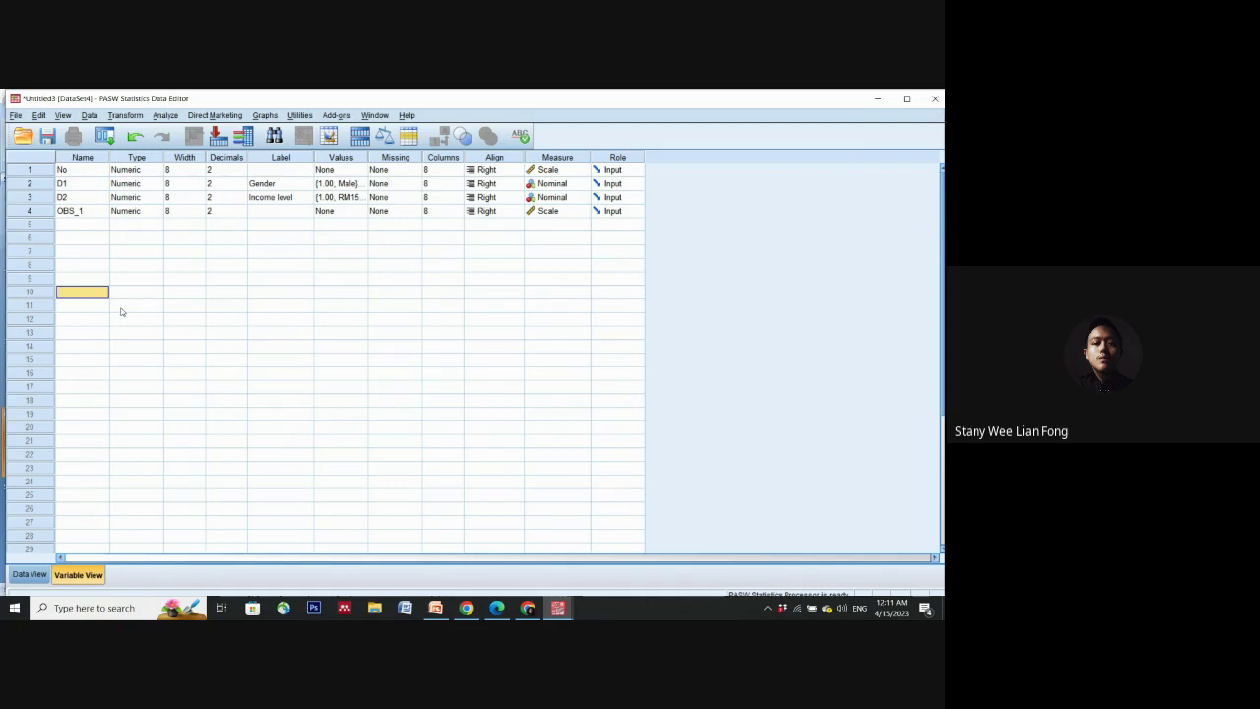
# Step: Set the label of OBS_1 to "I can see others using this product"
pyautogui.click(263, 209)
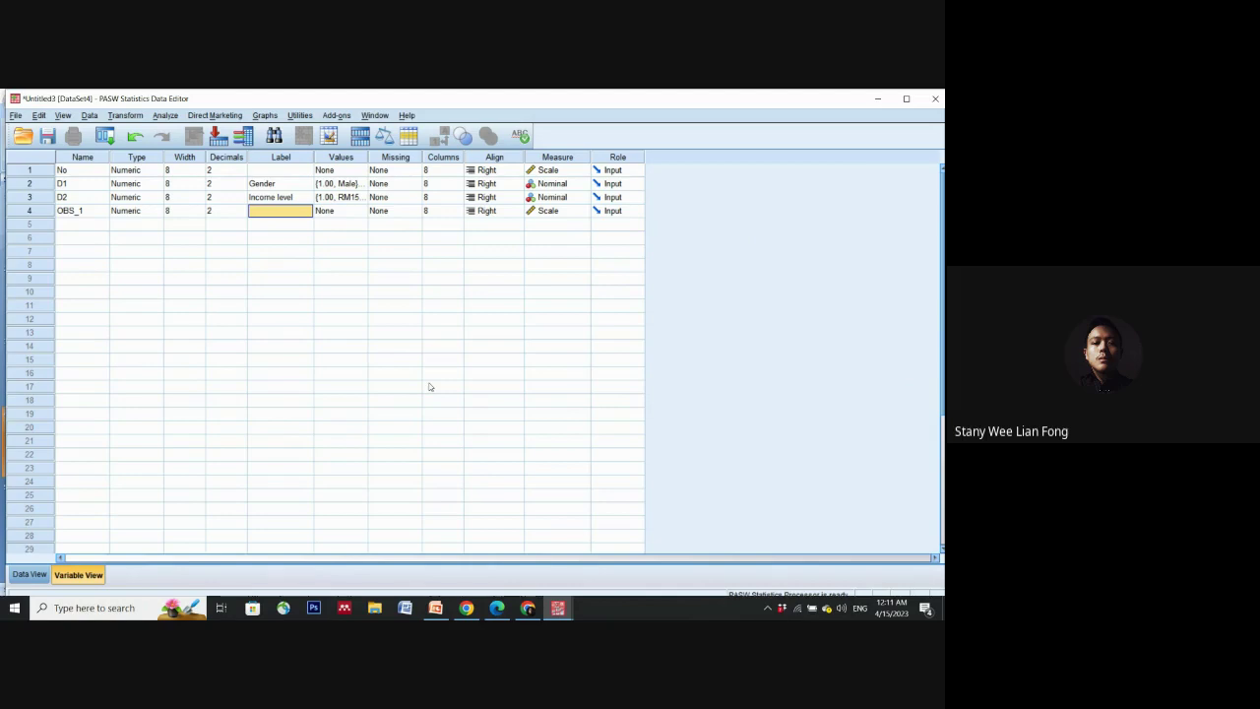
pyautogui.write('In can see')
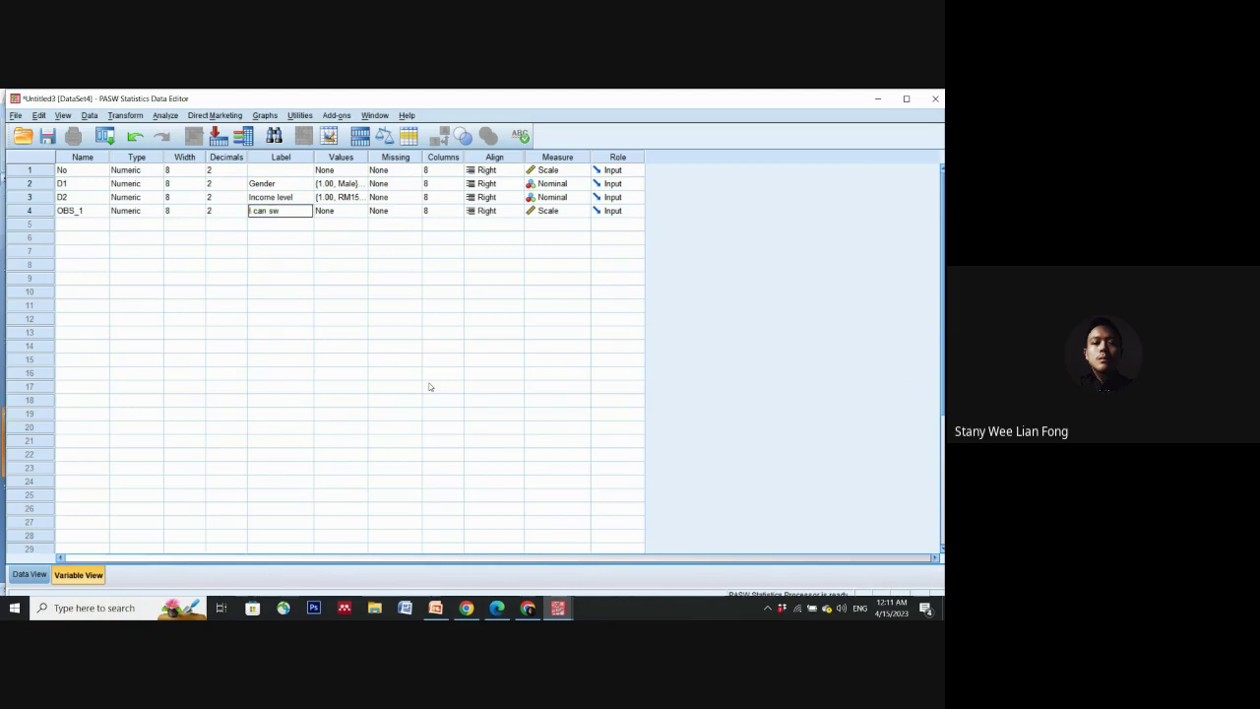
pyautogui.write(' ohhers using the')
pyautogui.press('Return')
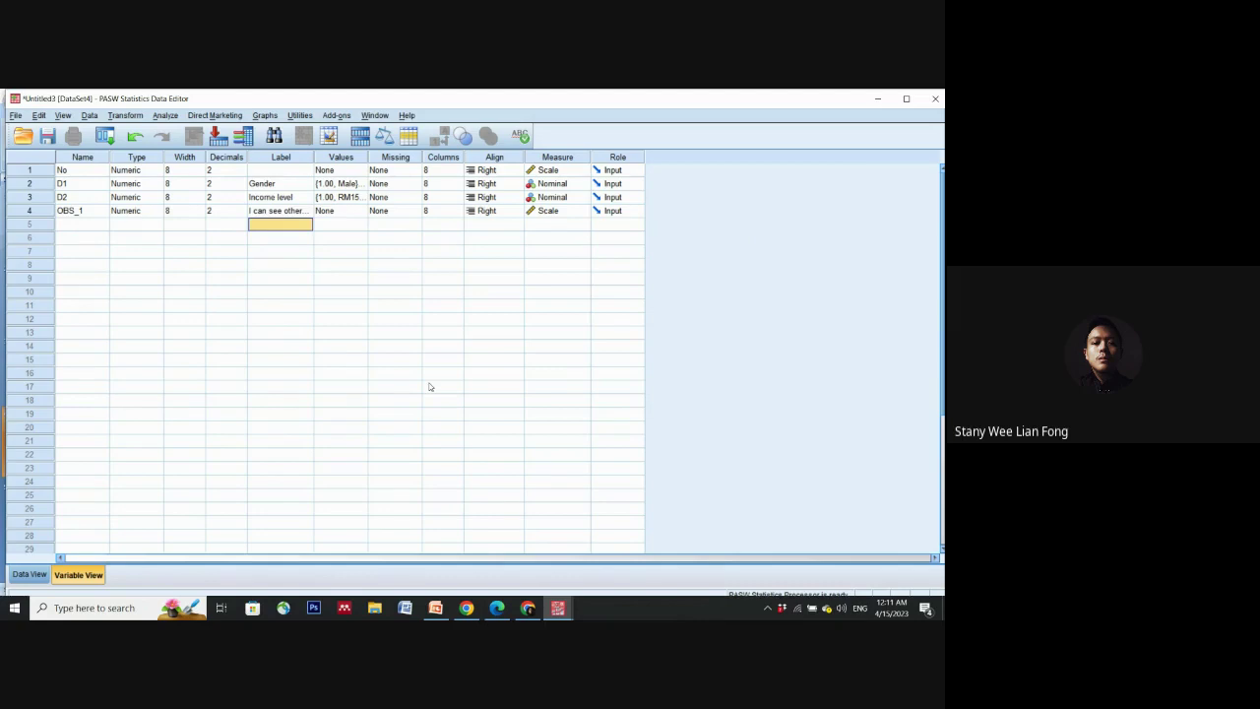
# Step: Add a fifth variable named OBS_2 below OBS_1
pyautogui.click(68, 228)
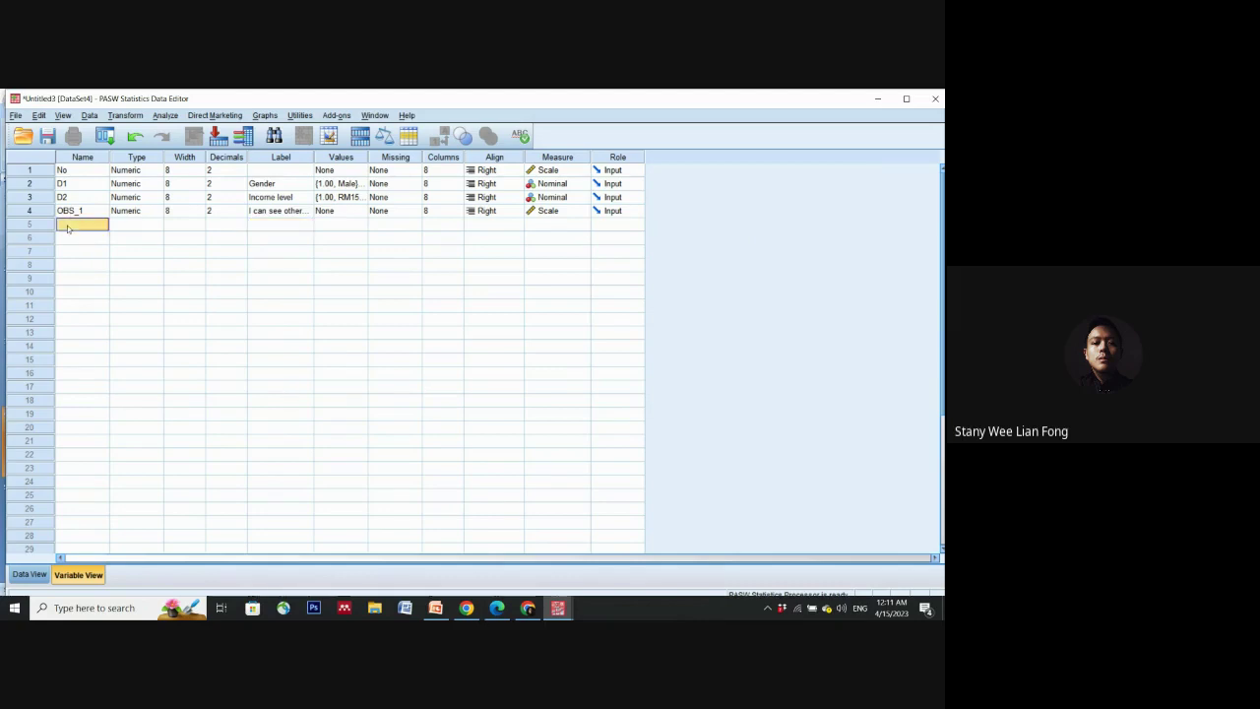
pyautogui.write('OBS_2')
pyautogui.press('Return')
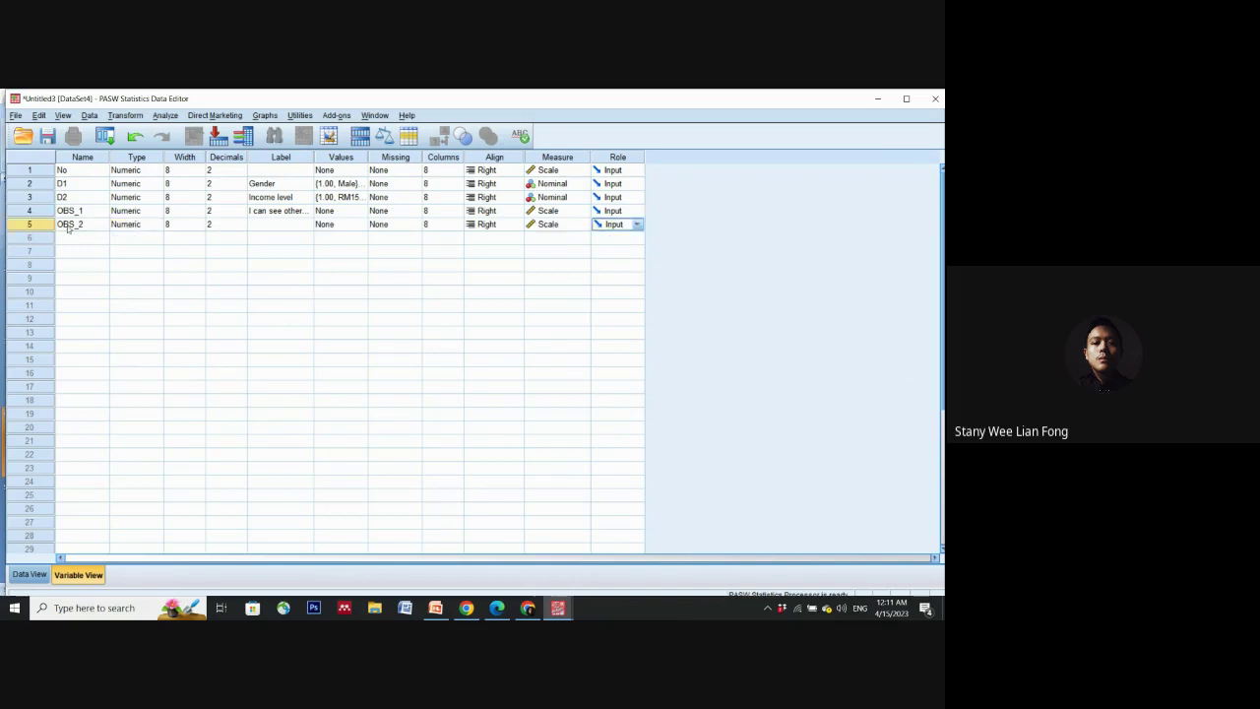
# Step: Label OBS_2 "I can see others purchasing this product from stores" and widen the Label column to about double its width
pyautogui.click(286, 226)
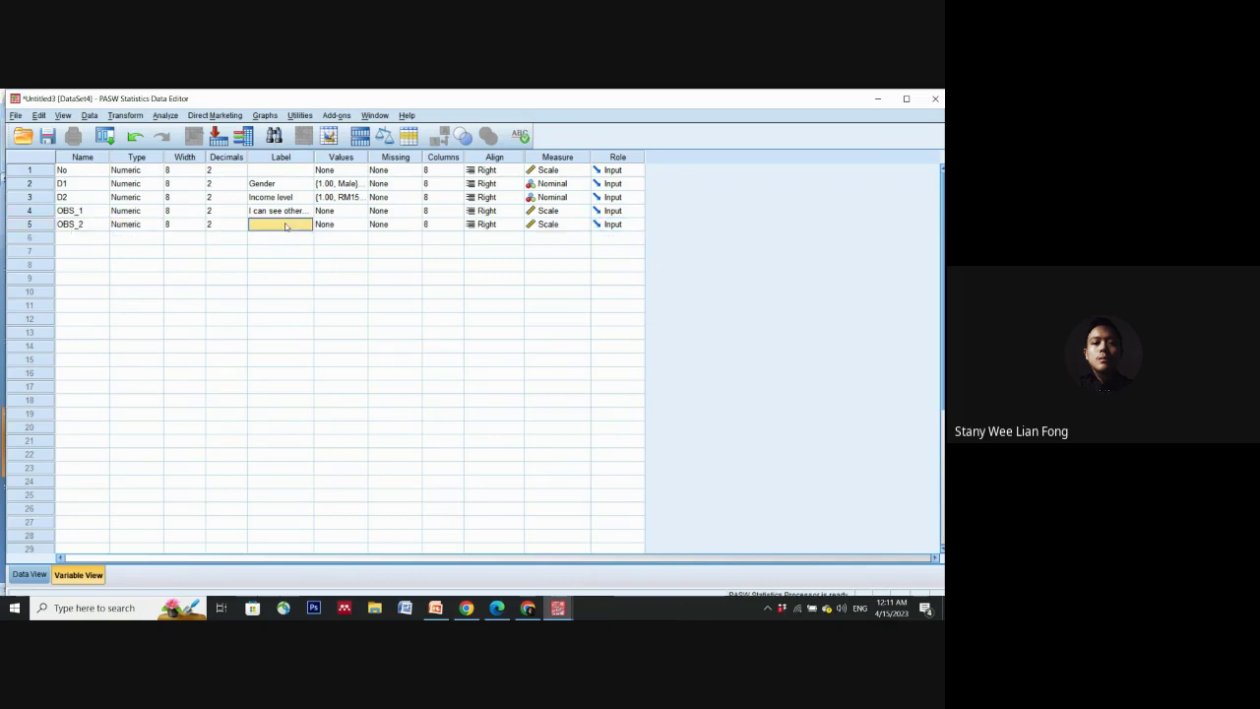
pyautogui.write('I can')
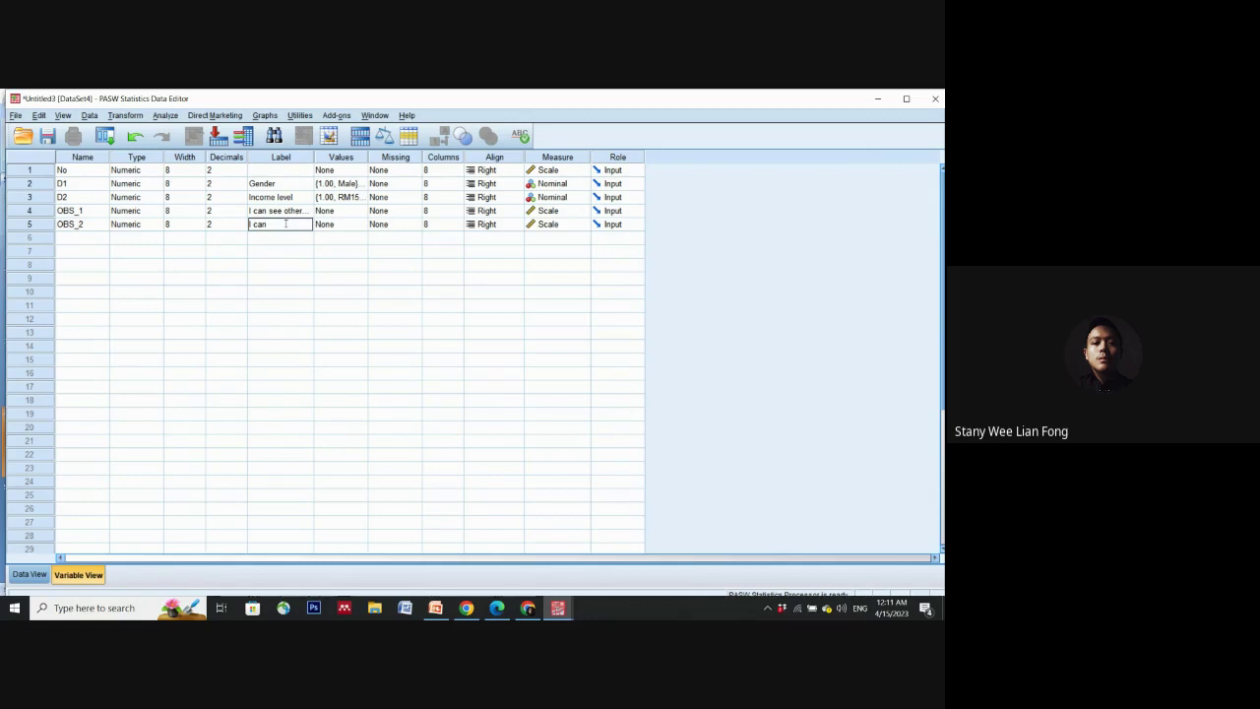
pyautogui.write('see other see othe')
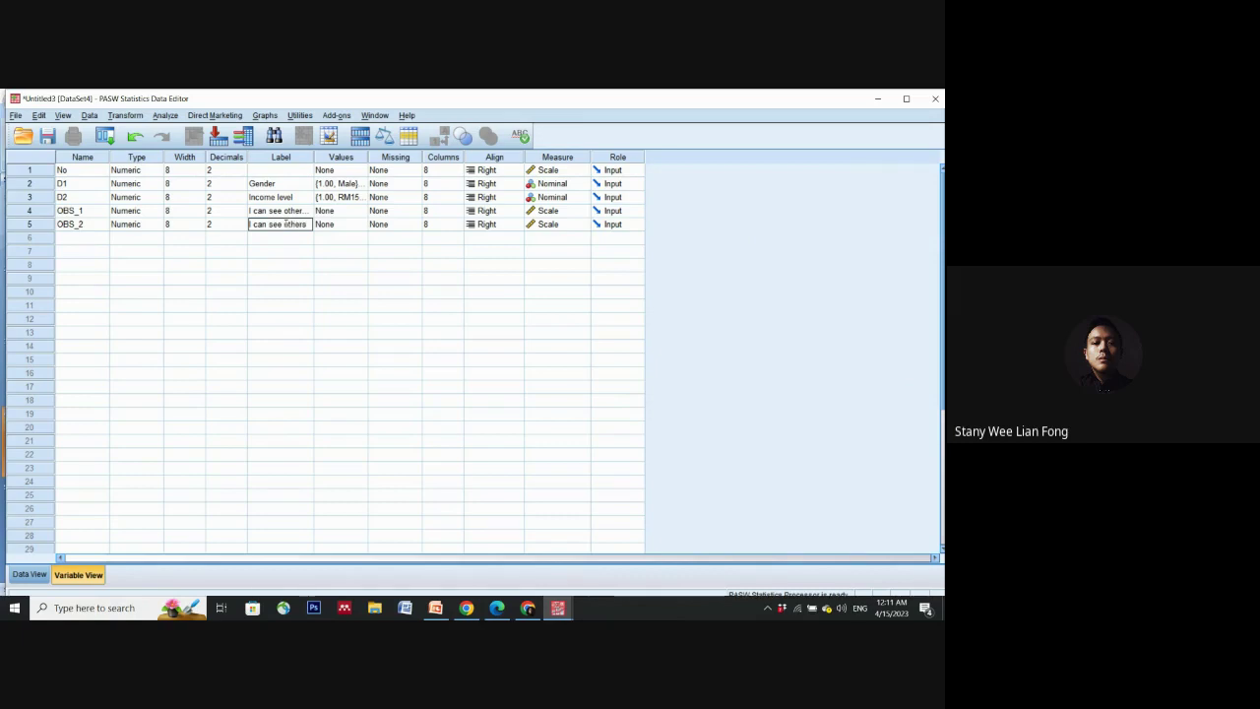
pyautogui.write('rs purchasing')
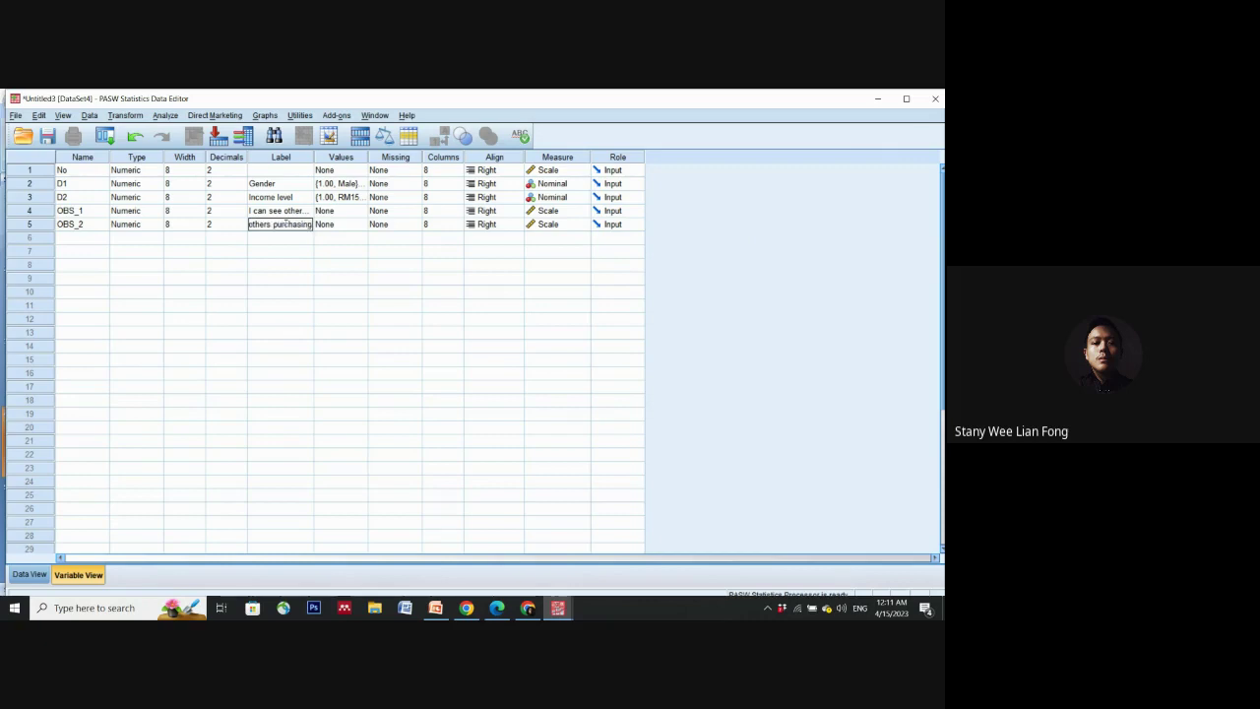
pyautogui.write(' this product from stores')
pyautogui.click(262, 306)
pyautogui.moveTo(314, 157); pyautogui.dragTo(379, 156)
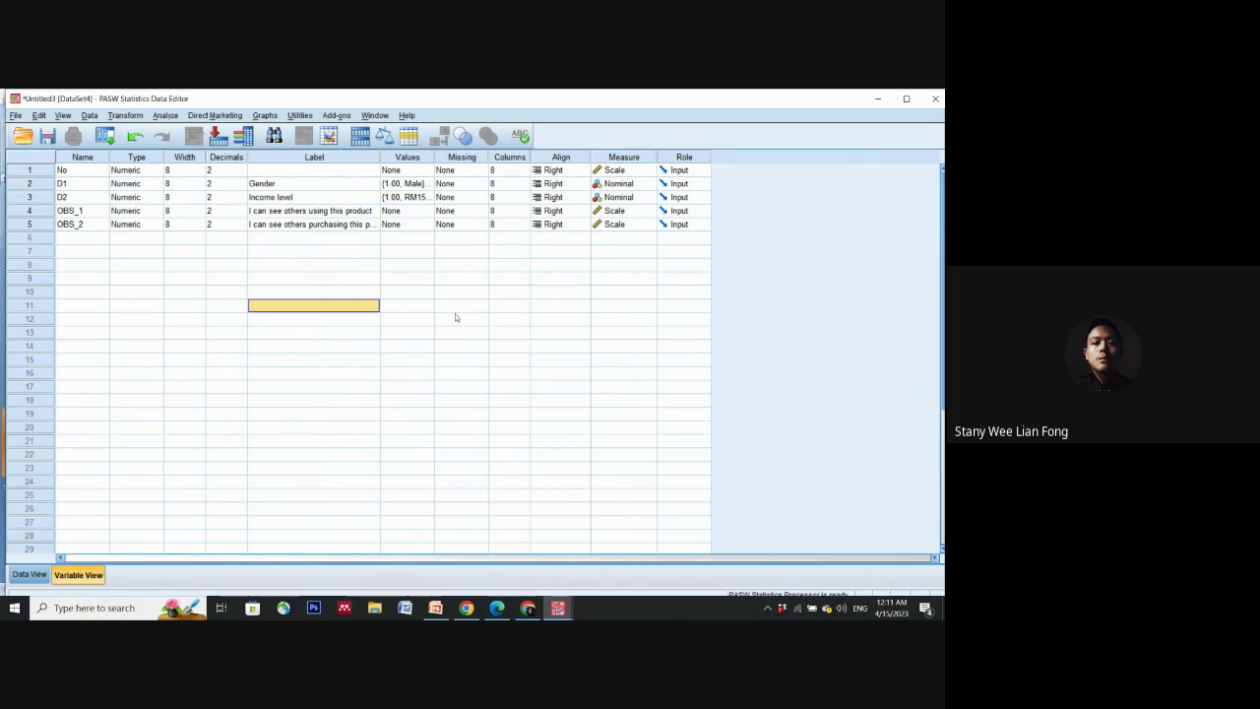
# Step: Add the value labels 1 = Strong disagree and 2 = Disagree to OBS_1
pyautogui.click(431, 212)
pyautogui.click(430, 212)
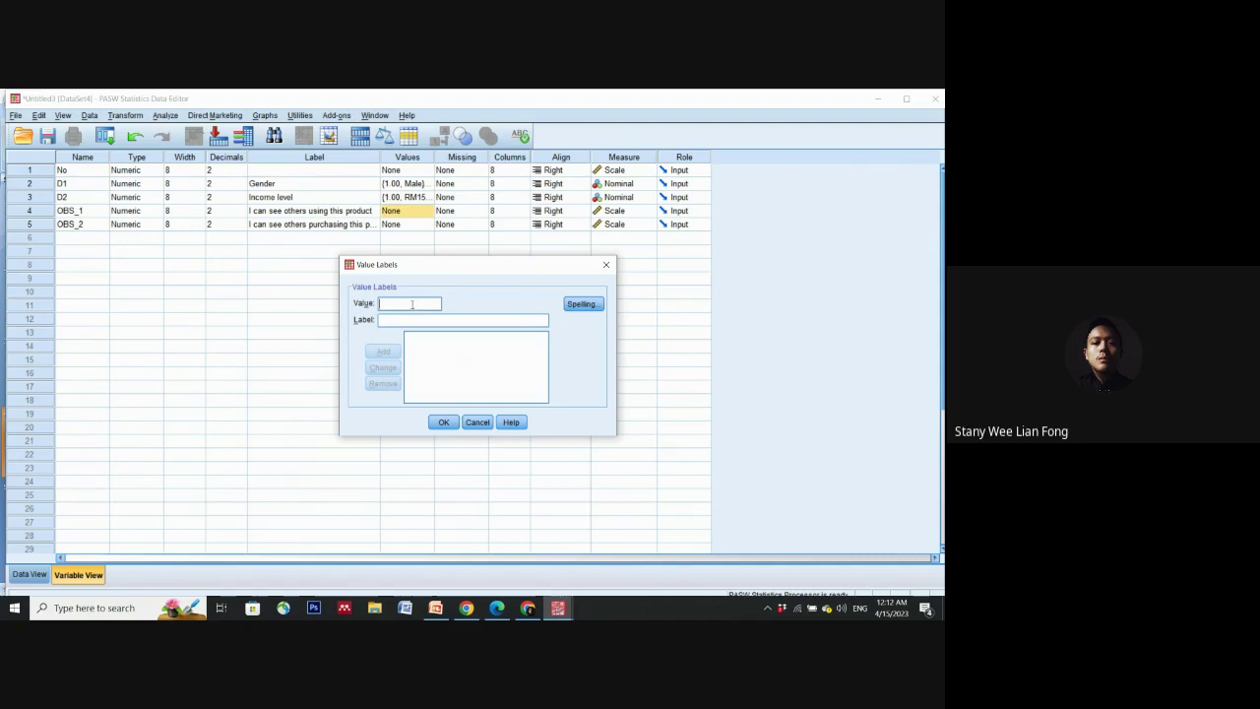
pyautogui.write('1')
pyautogui.write('Stro')
pyautogui.write('ng disagree')
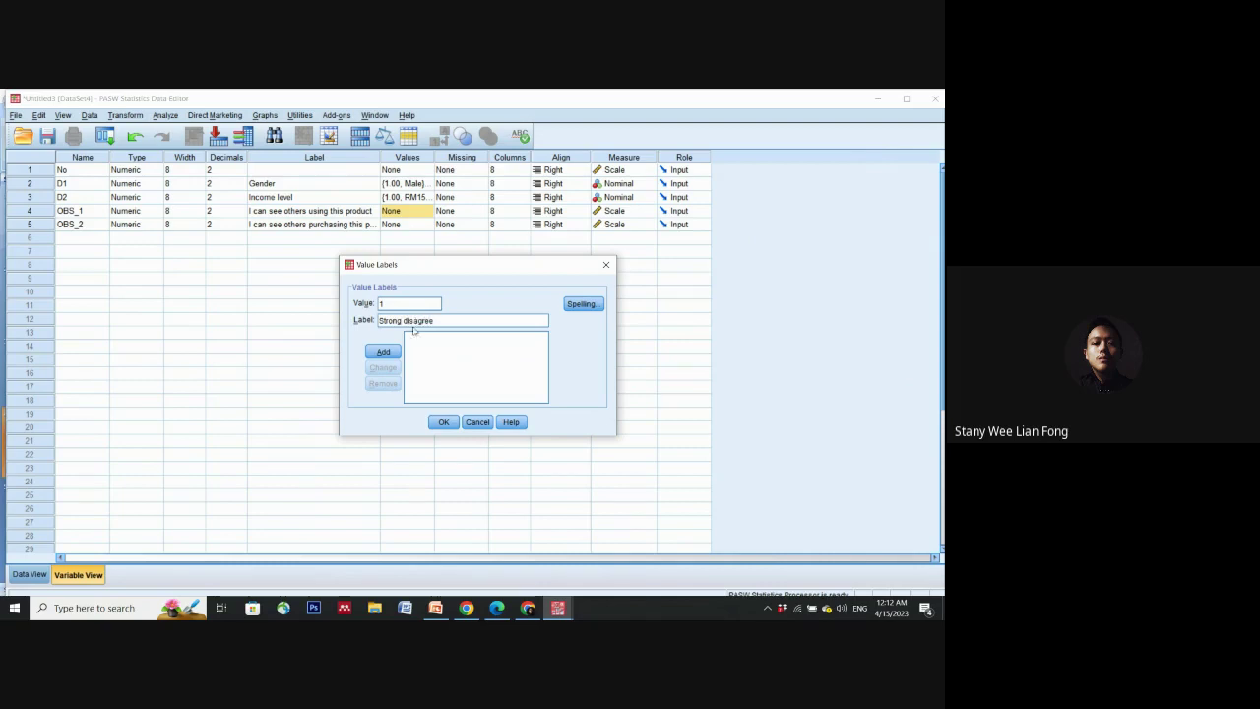
pyautogui.click(383, 352)
pyautogui.write('2')
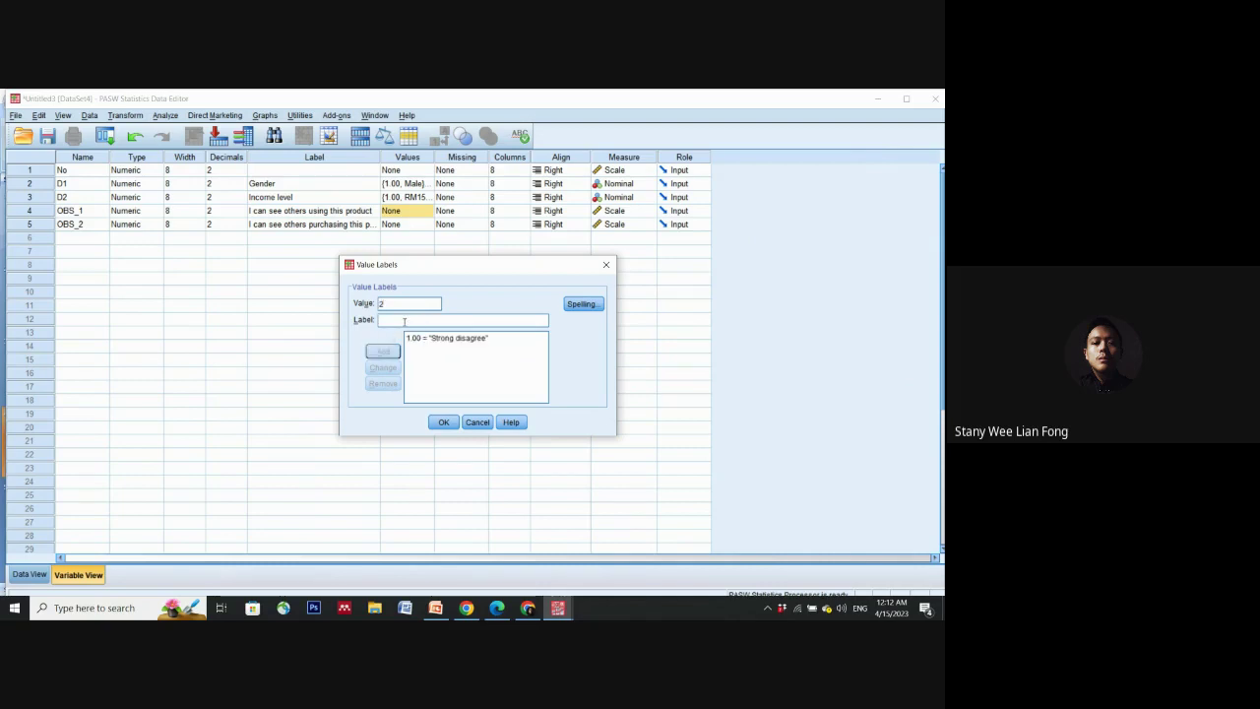
pyautogui.click(404, 321)
pyautogui.write('Disagree')
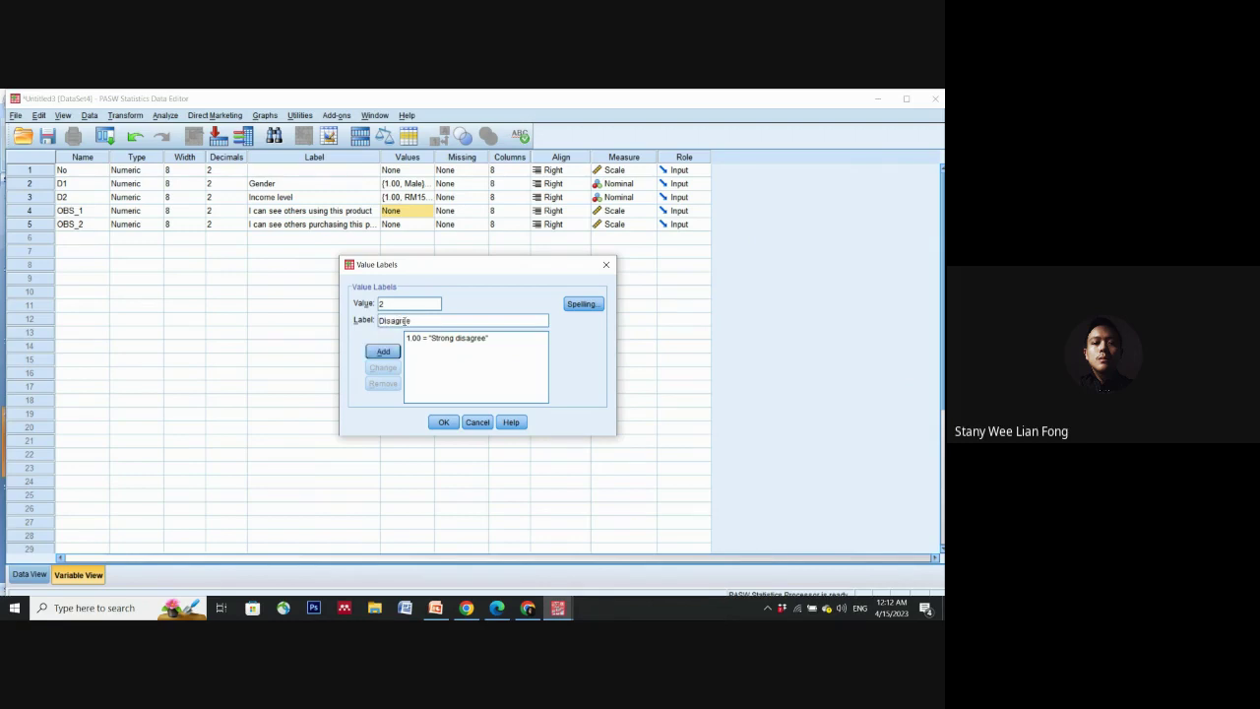
pyautogui.click(383, 351)
# Step: Add the value labels 3 = Neutral and 4 = Agree to OBS_1
pyautogui.write('3 N')
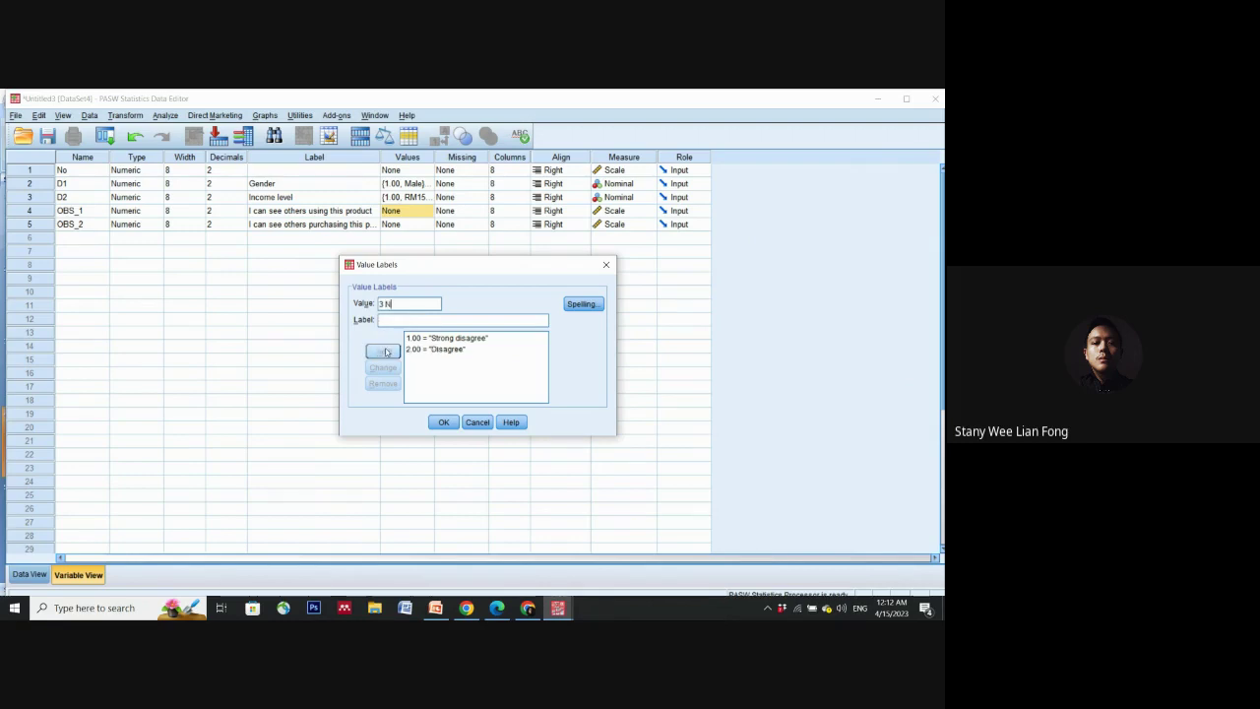
pyautogui.write('eut')
pyautogui.press('BackSpace')
pyautogui.press('BackSpace')
pyautogui.press('BackSpace')
pyautogui.press('BackSpace')
pyautogui.press('BackSpace')
pyautogui.press('Tab')
pyautogui.write('Neutral')
pyautogui.click(383, 352)
pyautogui.write('4Agree')
pyautogui.click(384, 352)
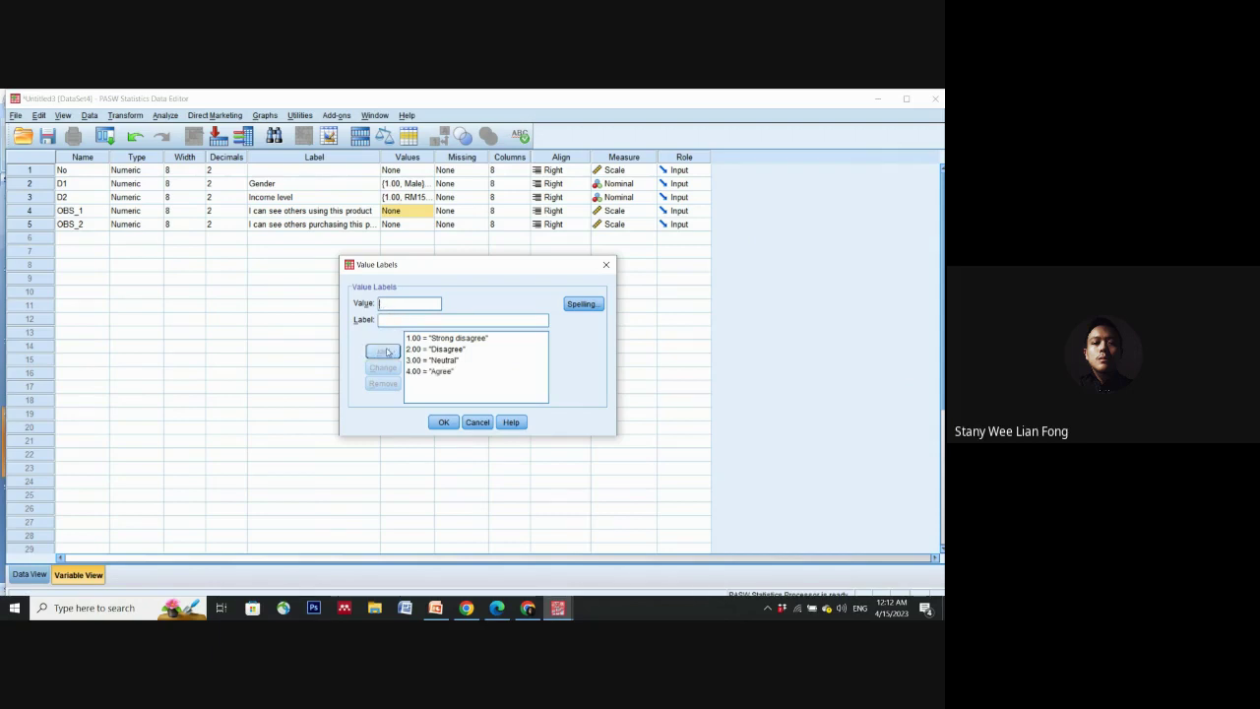
# Step: Add the value label 5 = Strongly agree to OBS_1 and apply its value labels
pyautogui.write('5')
pyautogui.click(396, 320)
pyautogui.write('Strong')
pyautogui.press('BackSpace')
pyautogui.press('BackSpace')
pyautogui.press('BackSpace')
pyautogui.press('BackSpace')
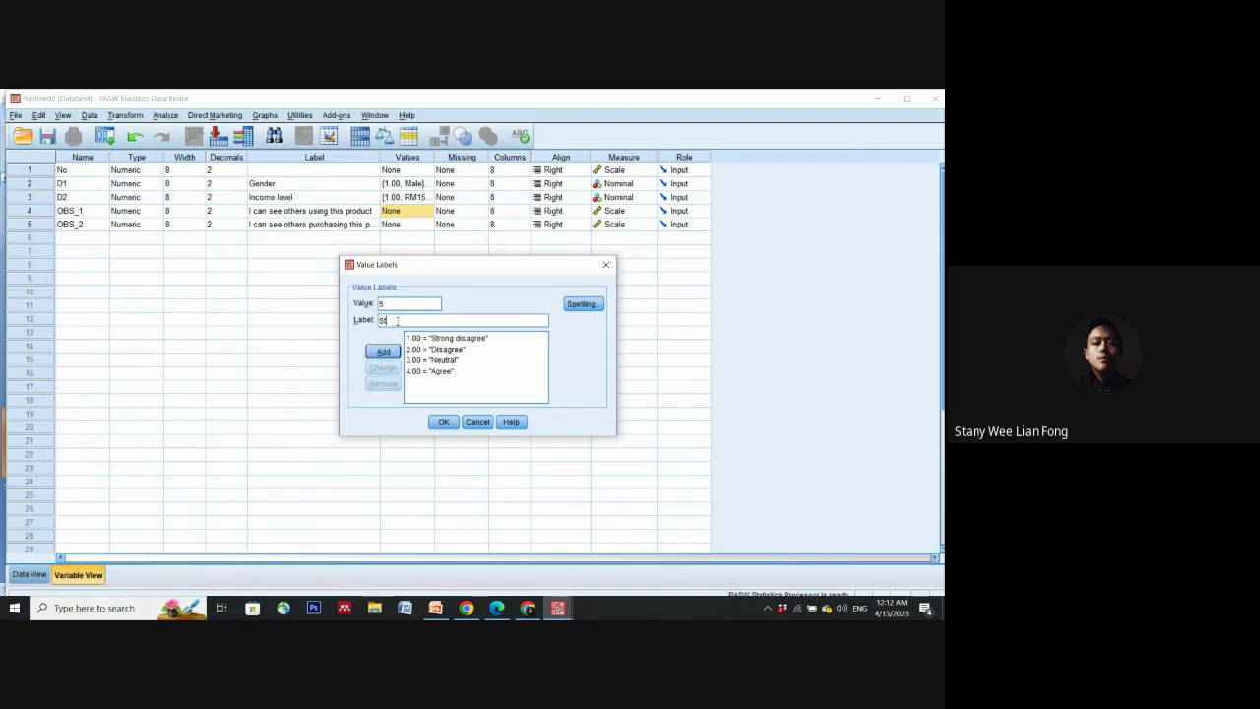
pyautogui.write('rongly agree')
pyautogui.click(448, 423)
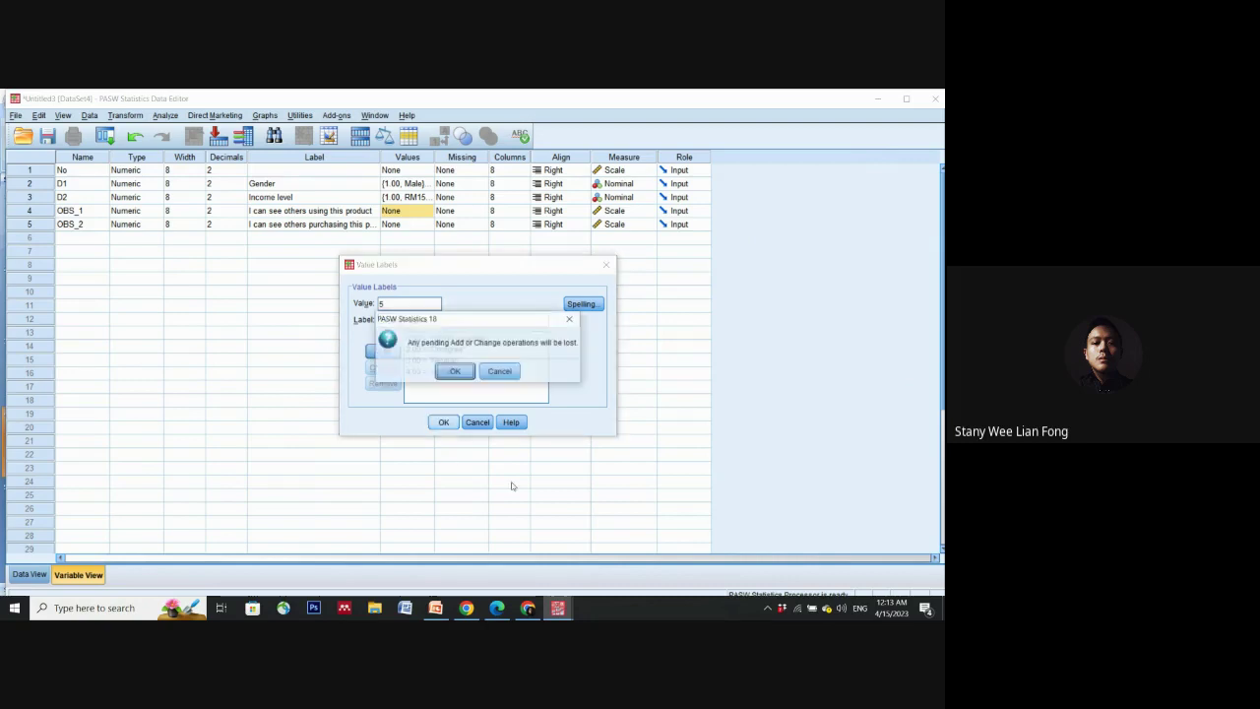
pyautogui.click(501, 371)
pyautogui.click(383, 352)
pyautogui.click(443, 421)
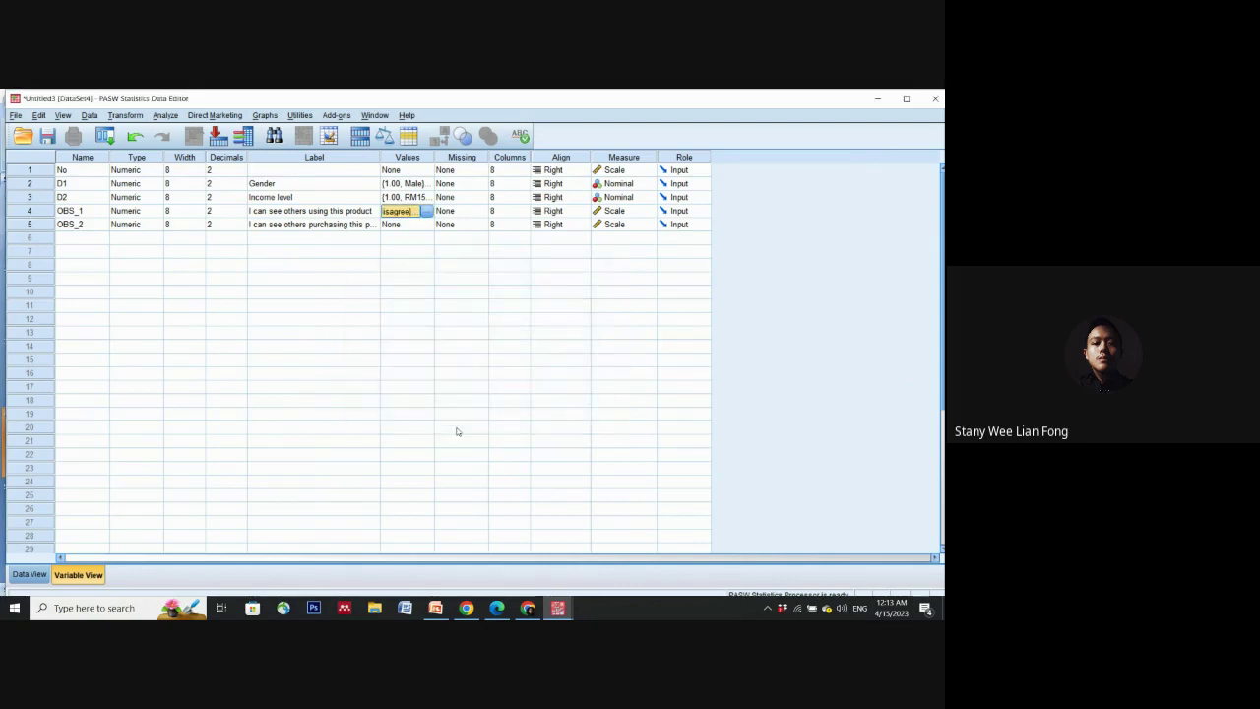
# Step: Add three placeholder variables named a, b and c below OBS_2
pyautogui.click(84, 210)
pyautogui.click(85, 237)
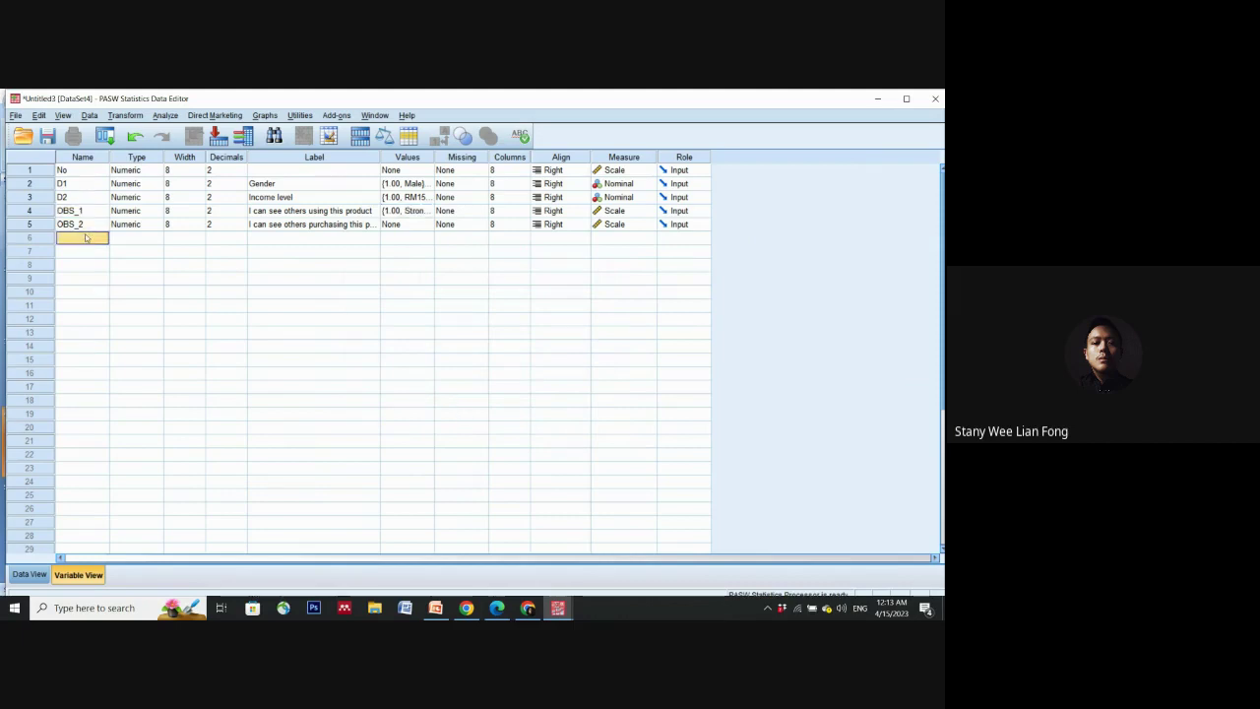
pyautogui.write('a')
pyautogui.press('Return')
pyautogui.write('a')
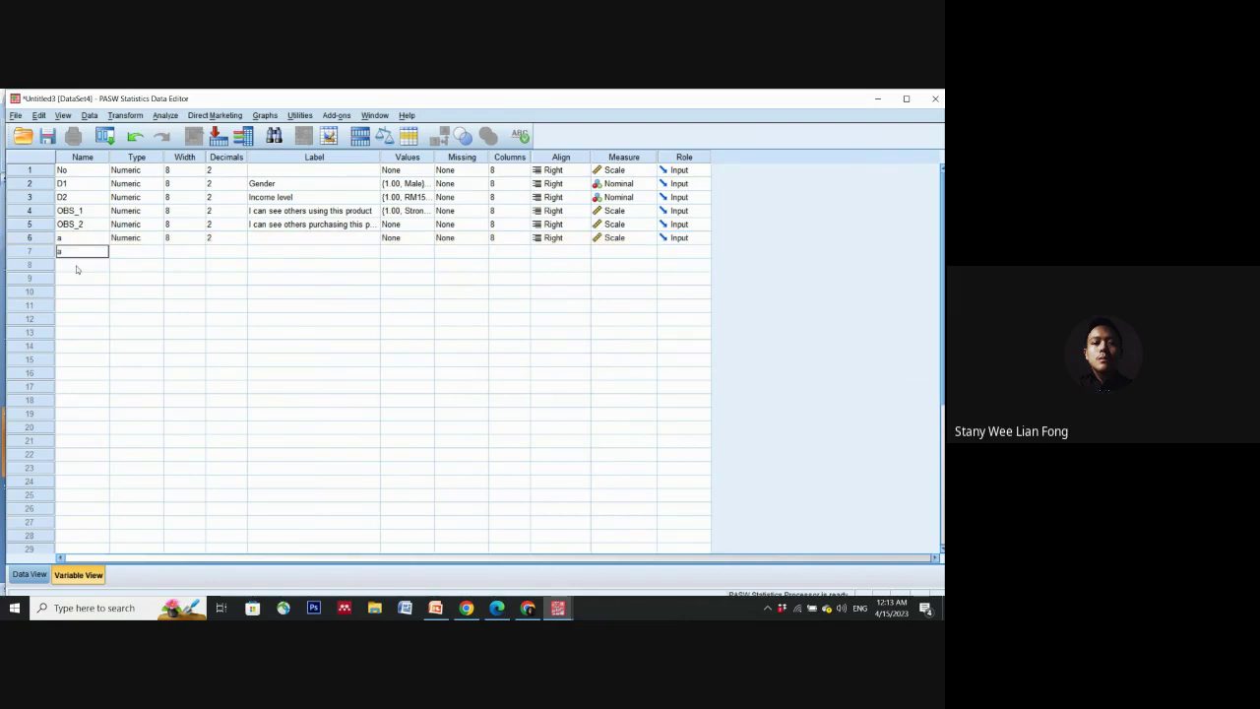
pyautogui.click(78, 269)
pyautogui.click(465, 373)
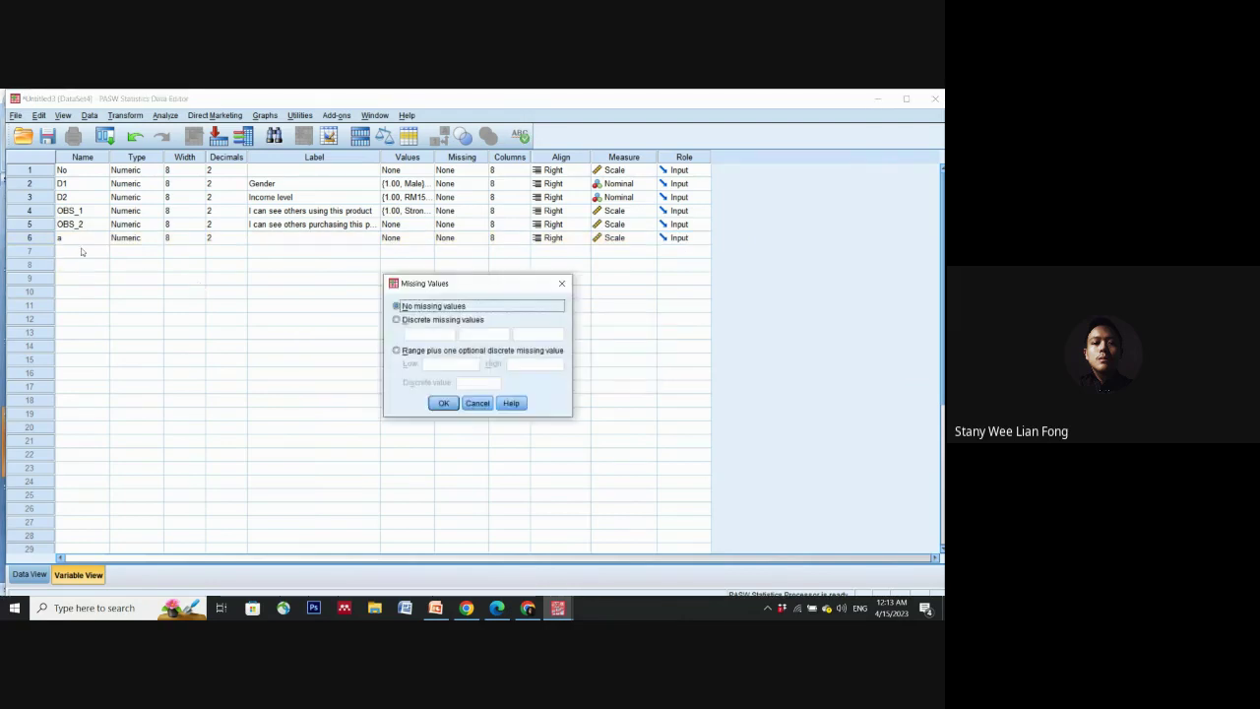
pyautogui.press('Escape')
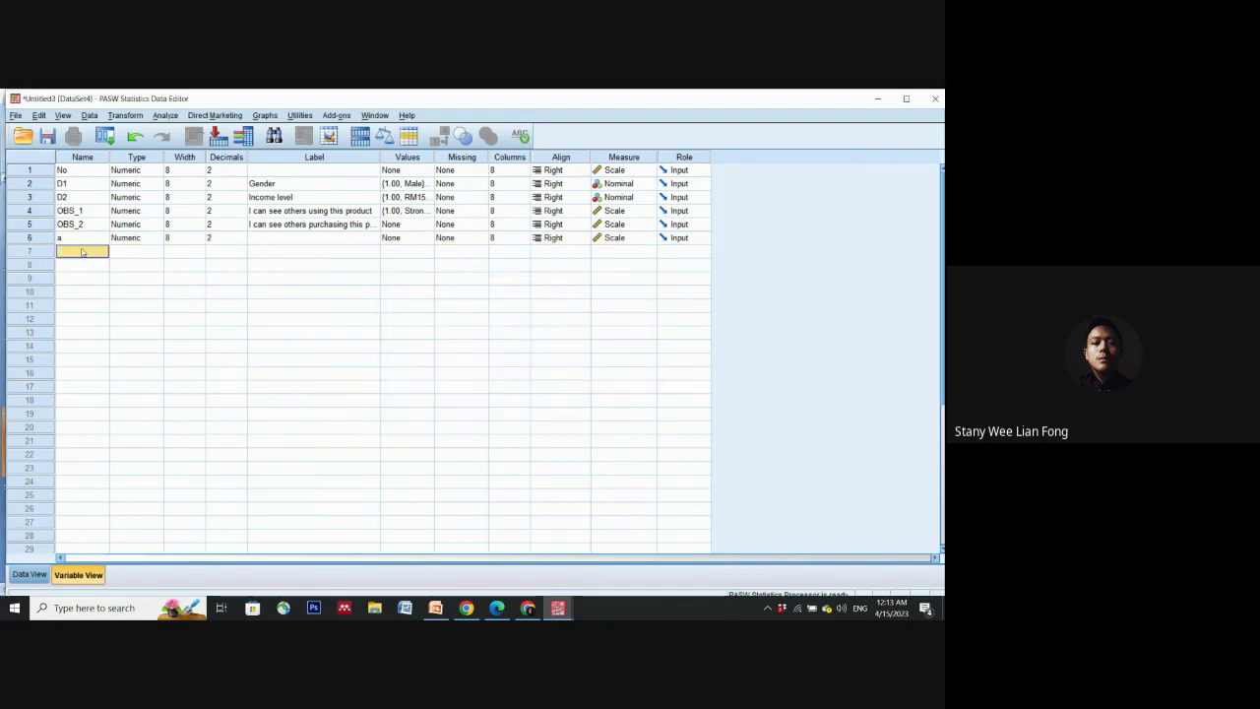
pyautogui.write('b')
pyautogui.press('Return')
pyautogui.write('c')
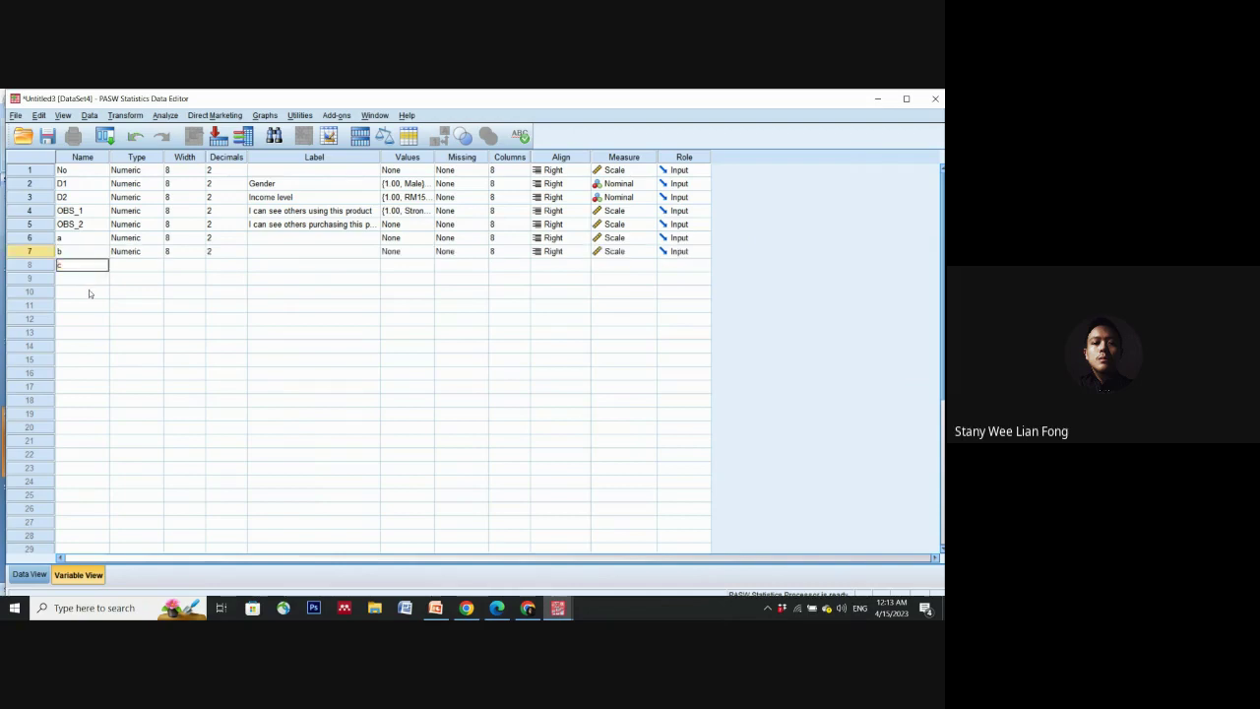
pyautogui.press('Return')
# Step: Copy the value labels of OBS_1 to OBS_2, a, b and c
pyautogui.moveTo(95, 210); pyautogui.dragTo(99, 266)
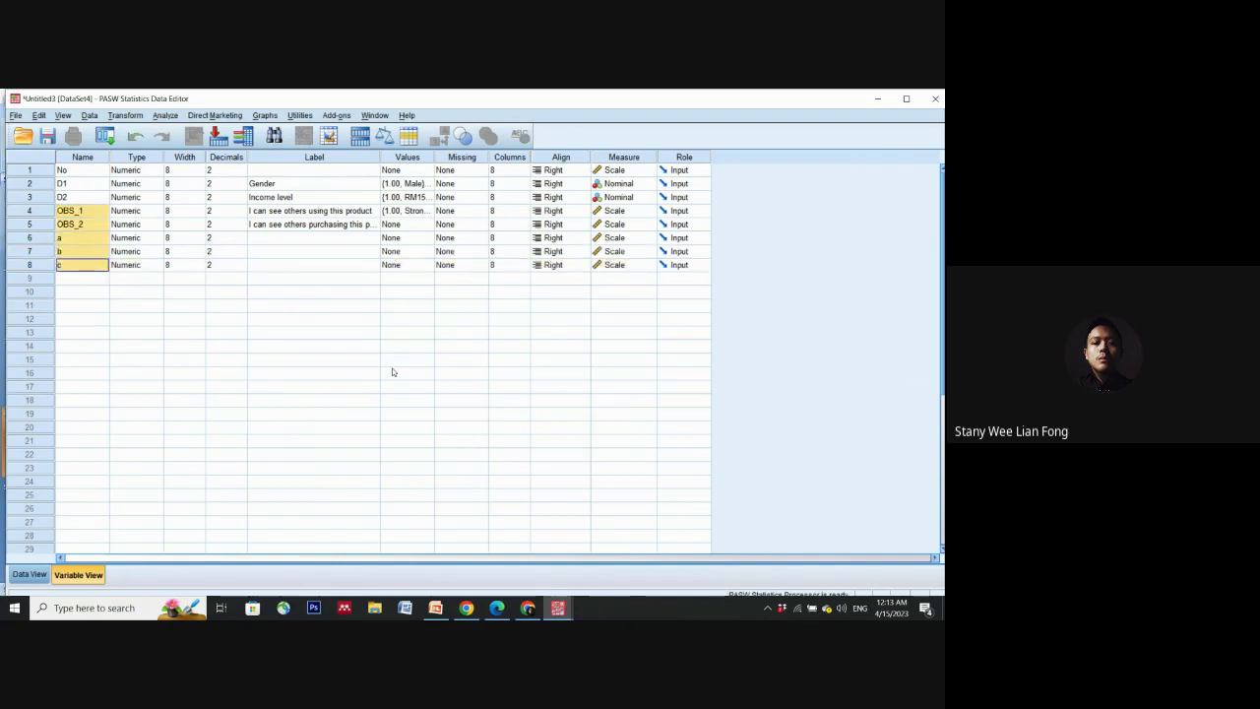
pyautogui.click(404, 216)
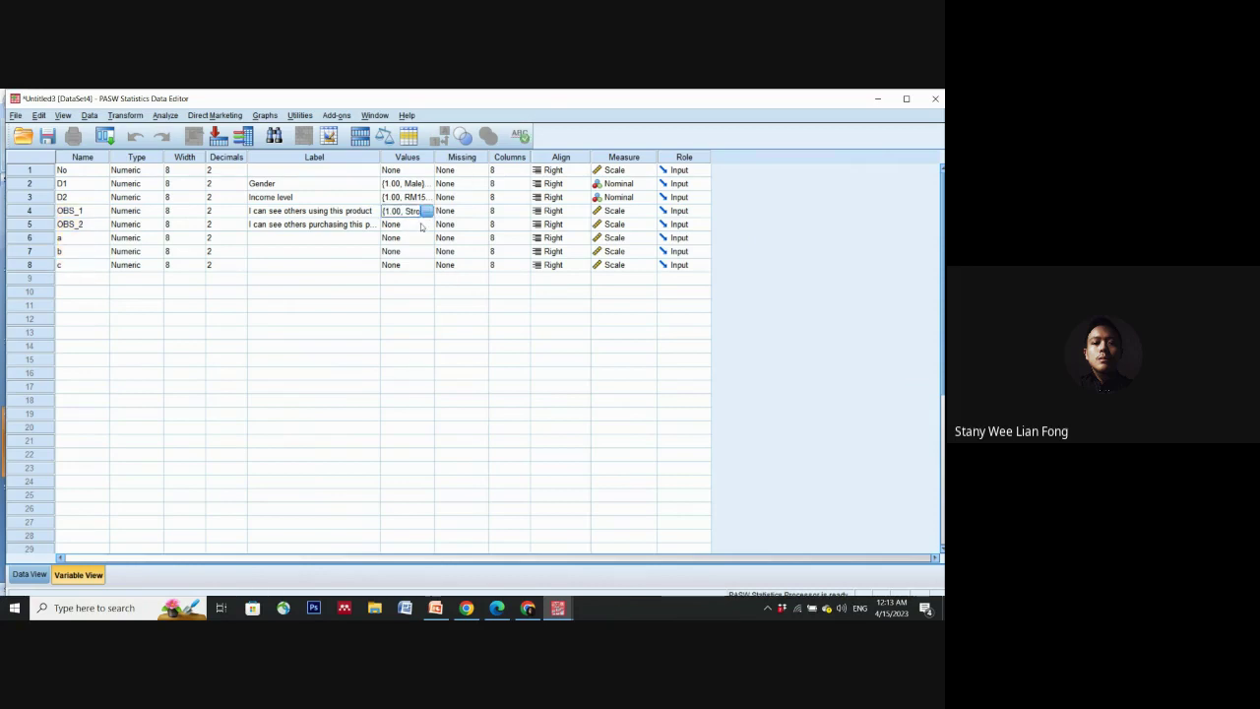
pyautogui.rightClick(399, 213)
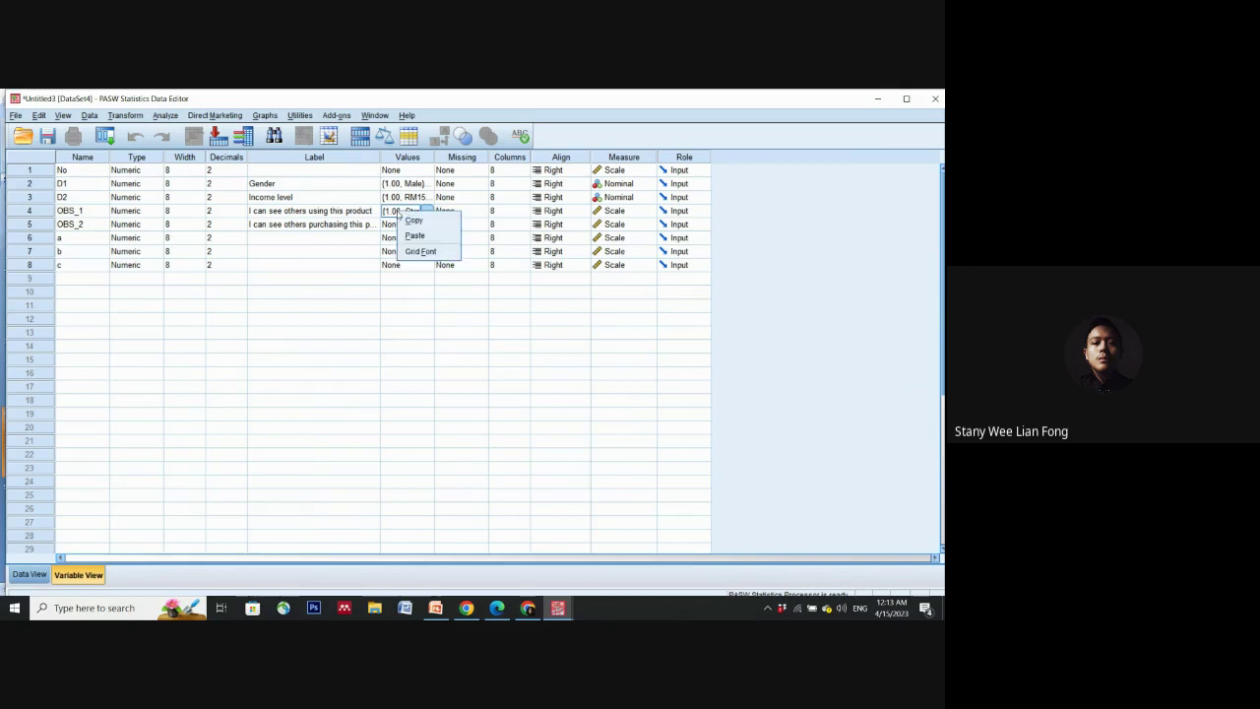
pyautogui.click(414, 220)
pyautogui.click(410, 225)
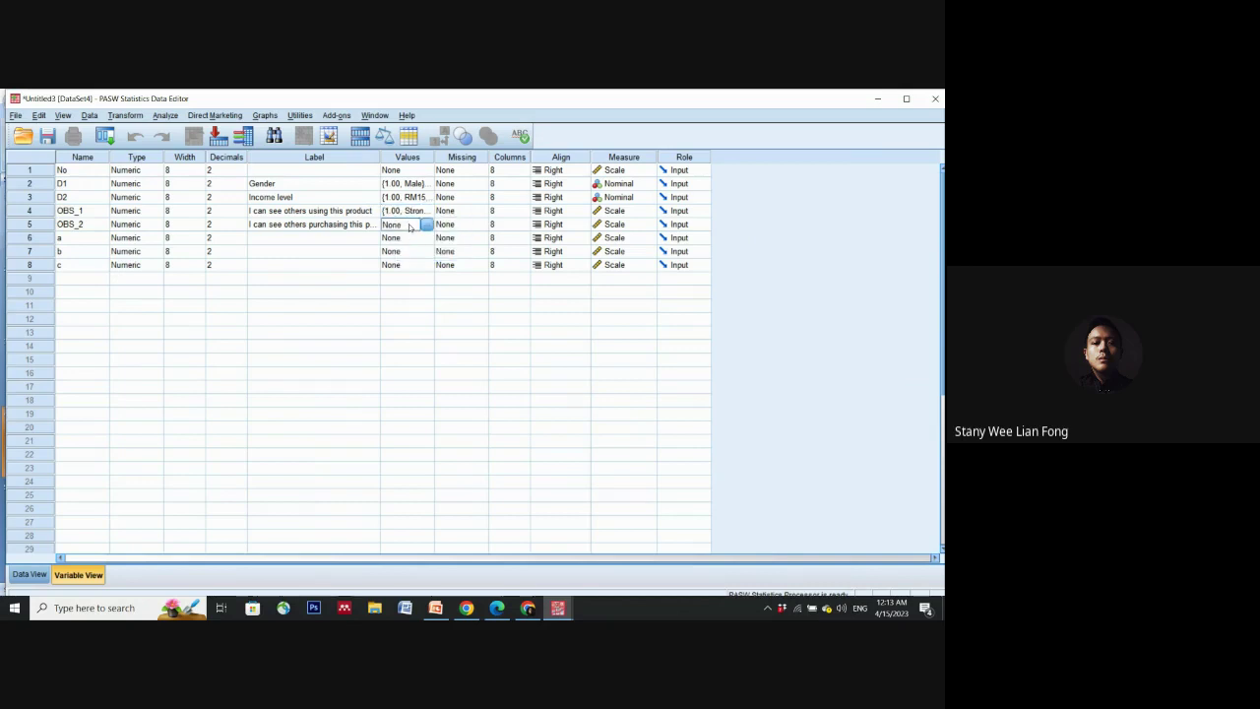
pyautogui.moveTo(410, 226); pyautogui.dragTo(405, 267)
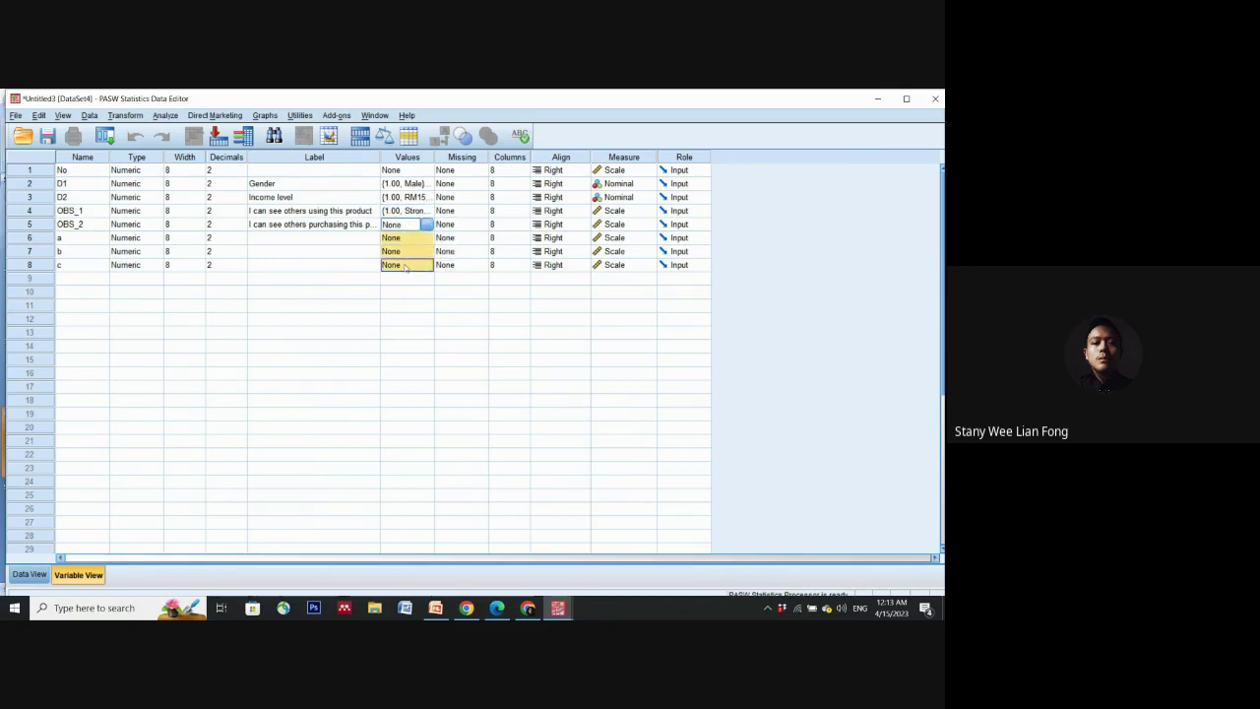
pyautogui.rightClick(404, 268)
pyautogui.click(421, 286)
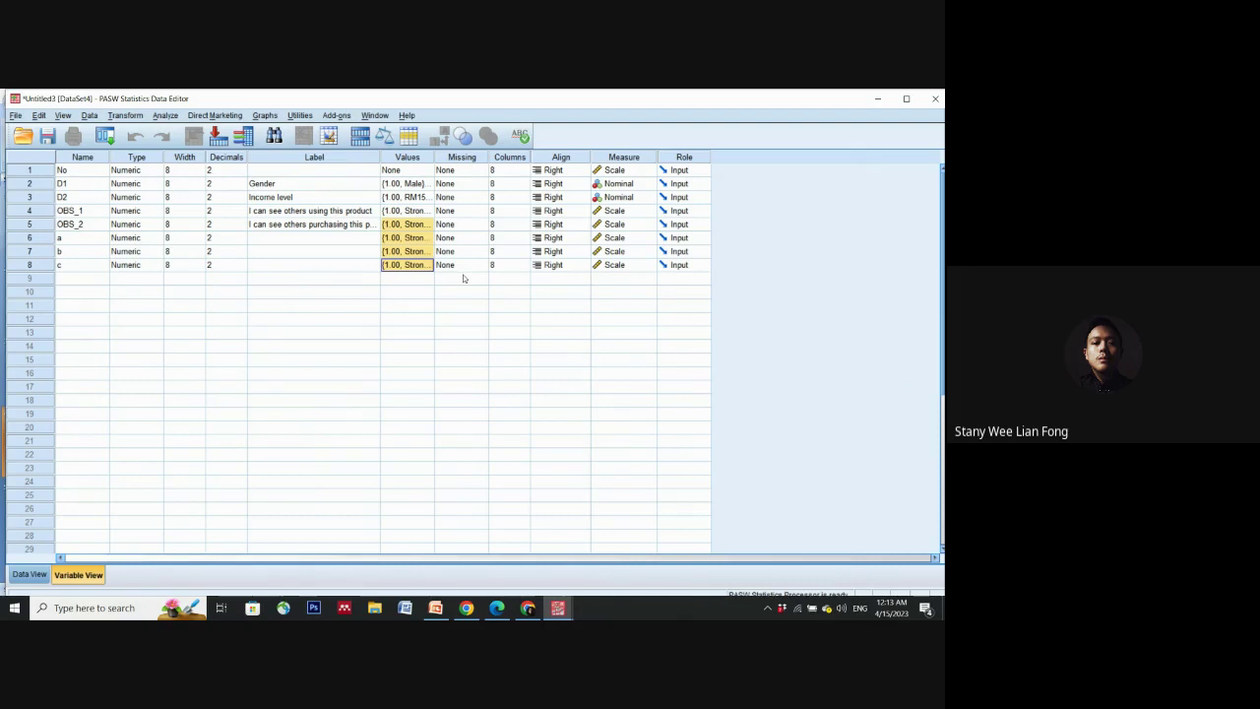
# Step: Set the measurement level of OBS_1 to Scale
pyautogui.moveTo(641, 221); pyautogui.dragTo(630, 251)
pyautogui.click(627, 238)
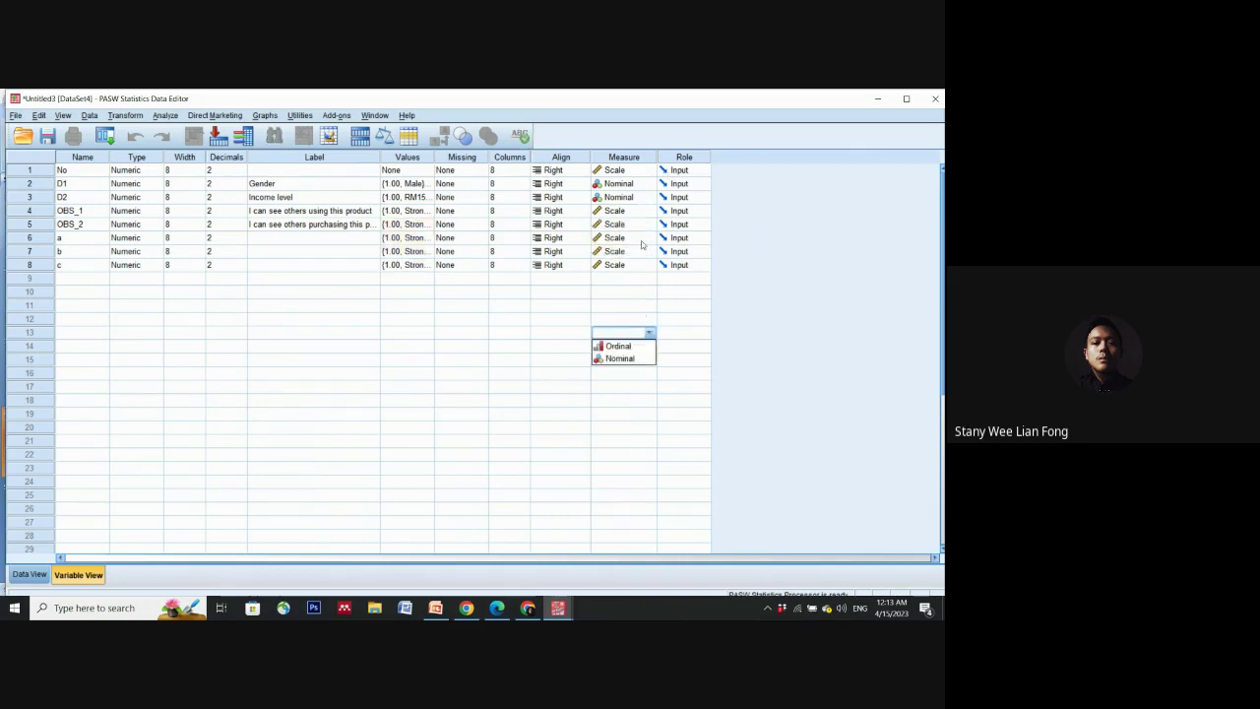
pyautogui.click(766, 270)
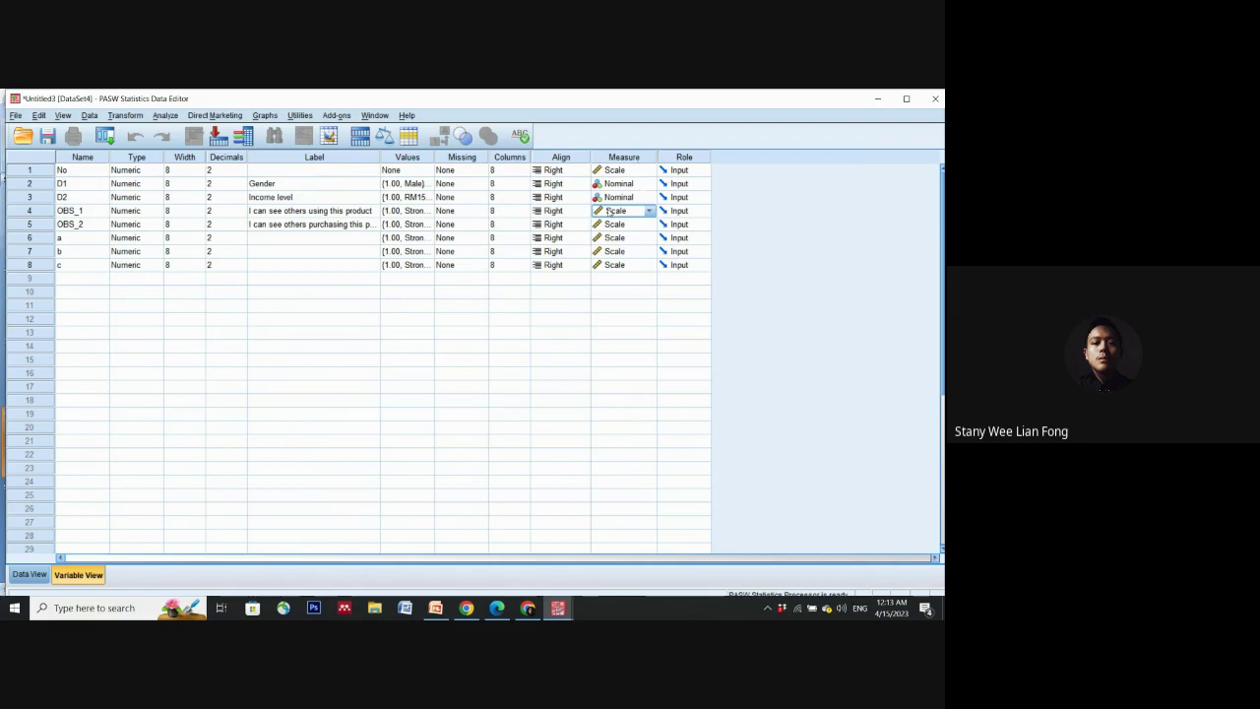
pyautogui.click(650, 212)
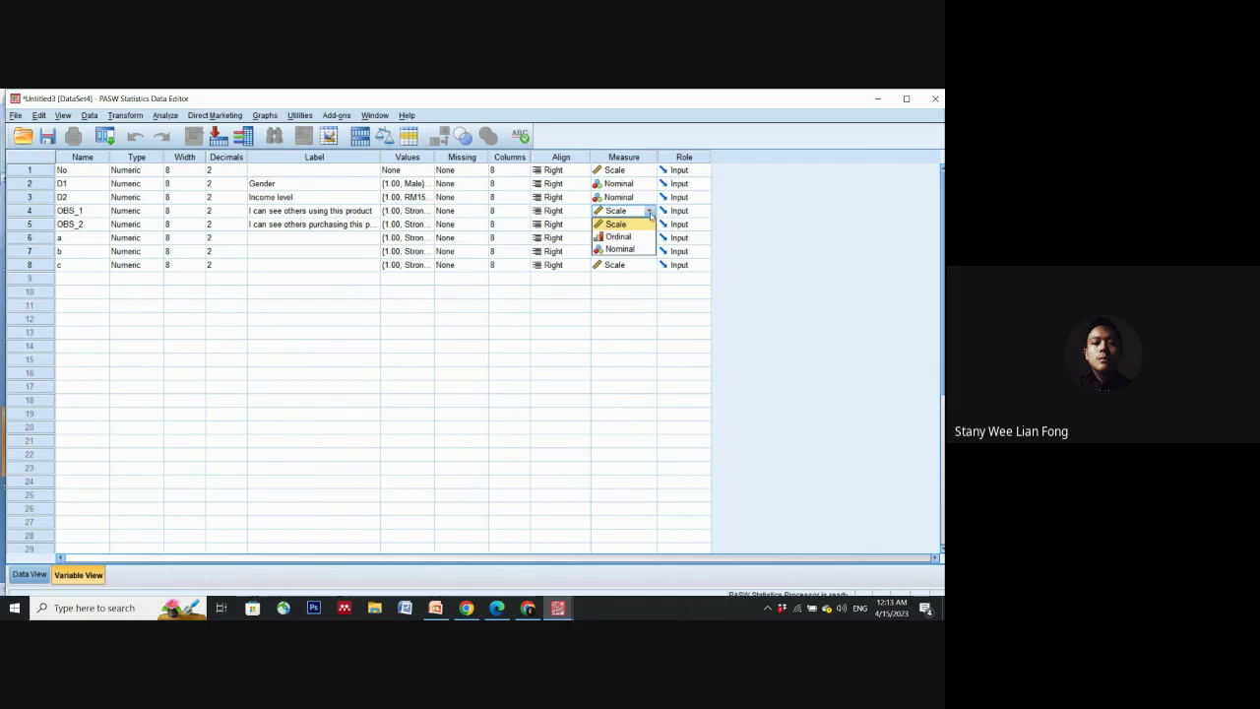
pyautogui.click(649, 223)
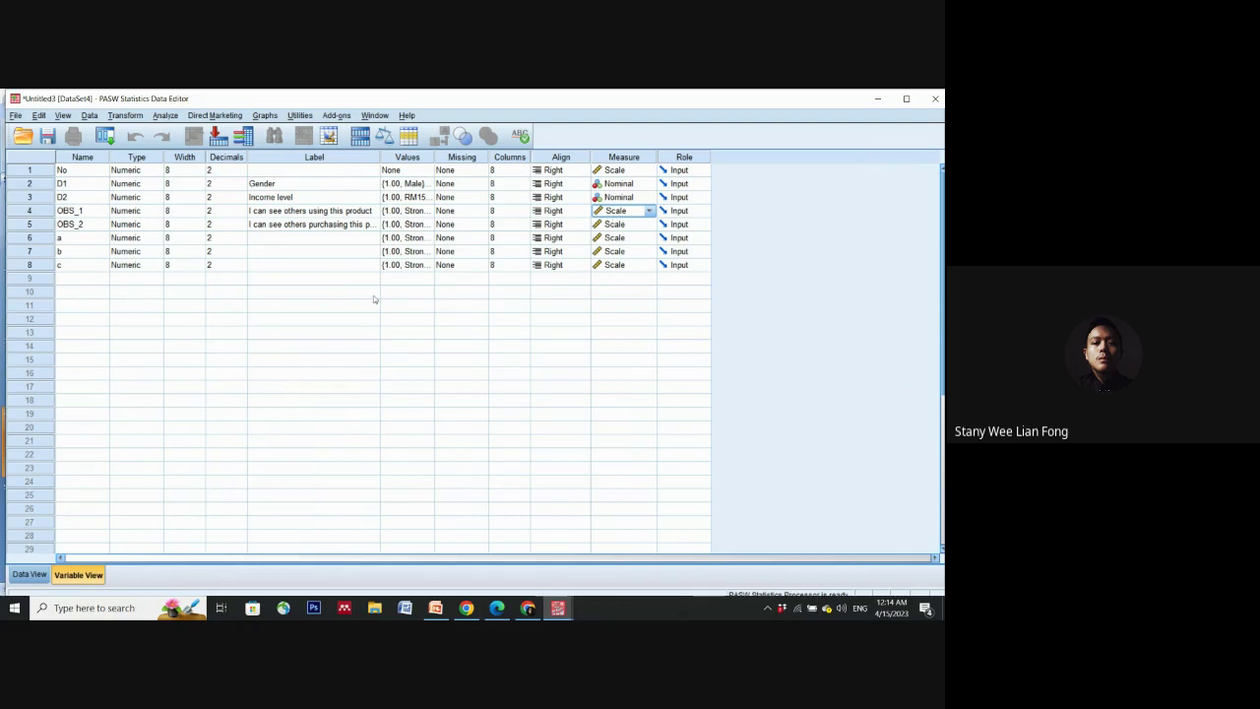
# Step: In the data grid, enter 1 for No and 2 for D1 in the first case
pyautogui.click(30, 575)
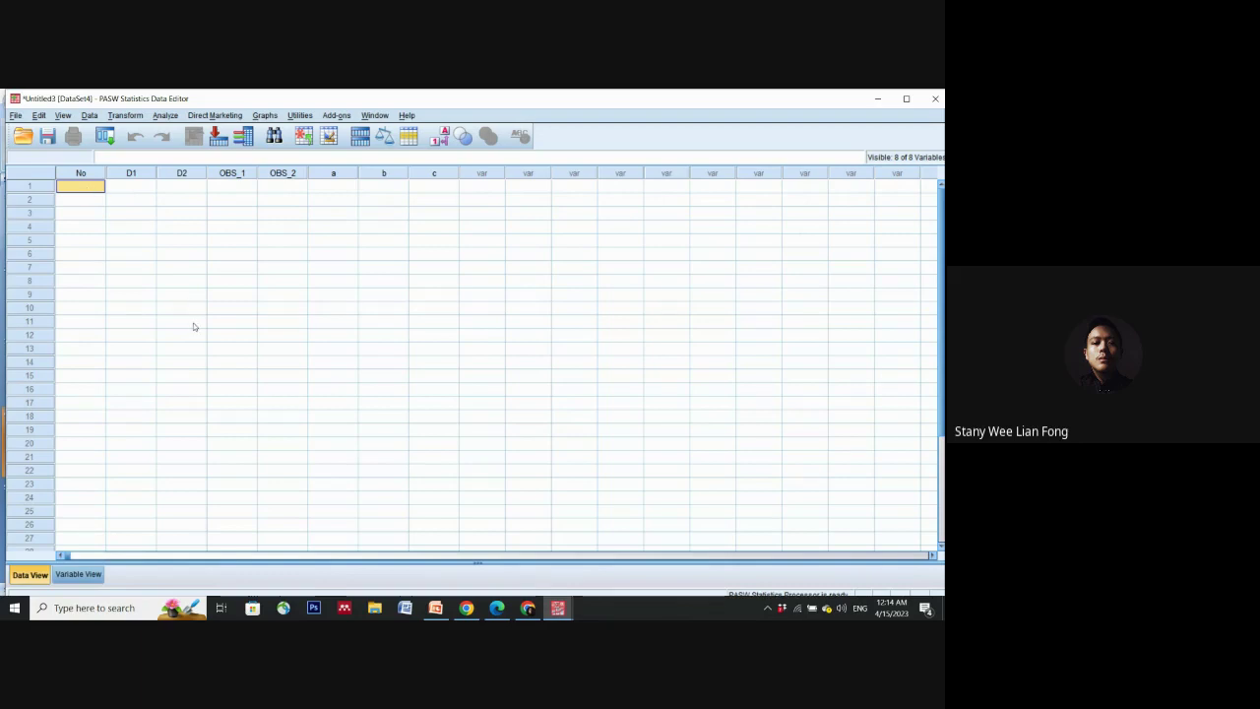
pyautogui.write('1')
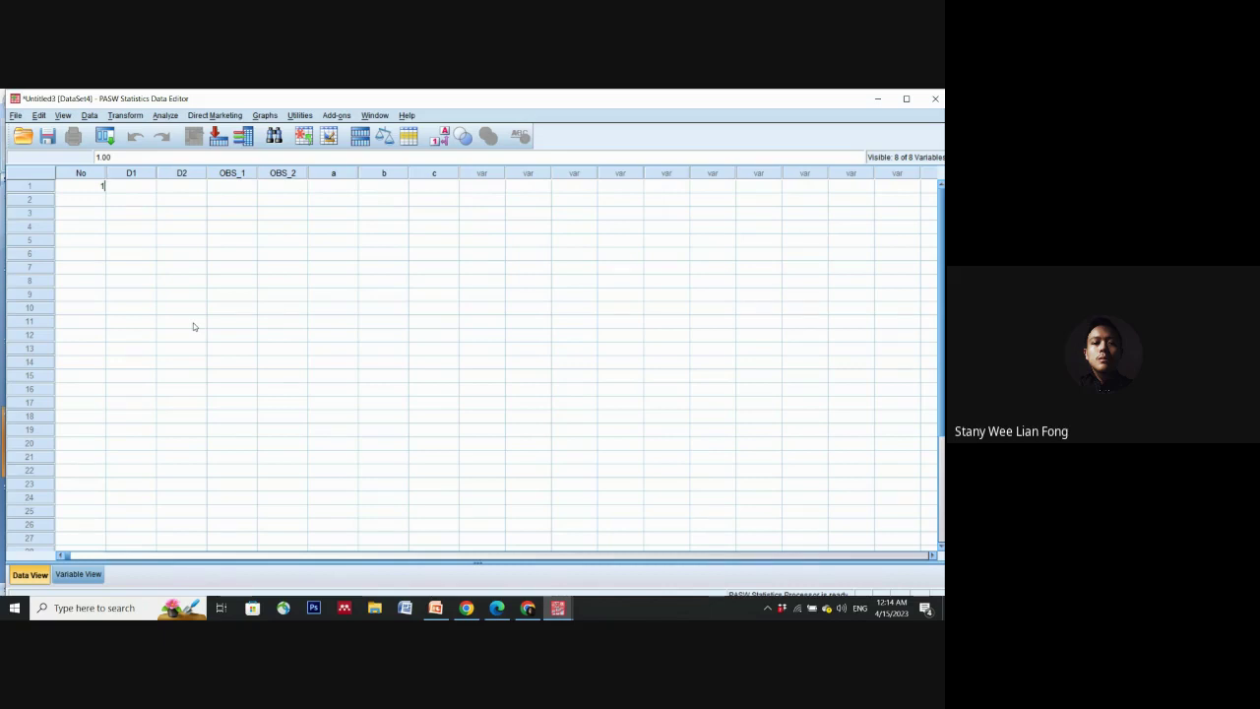
pyautogui.press('Tab')
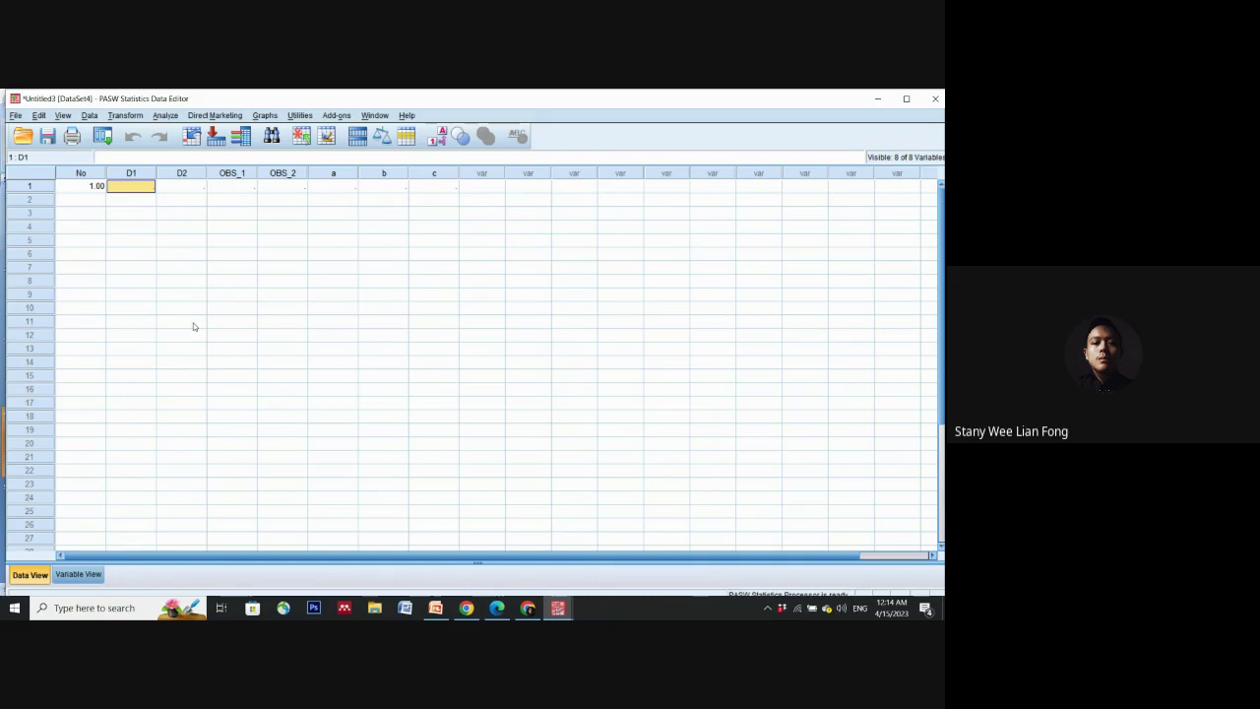
pyautogui.write('2')
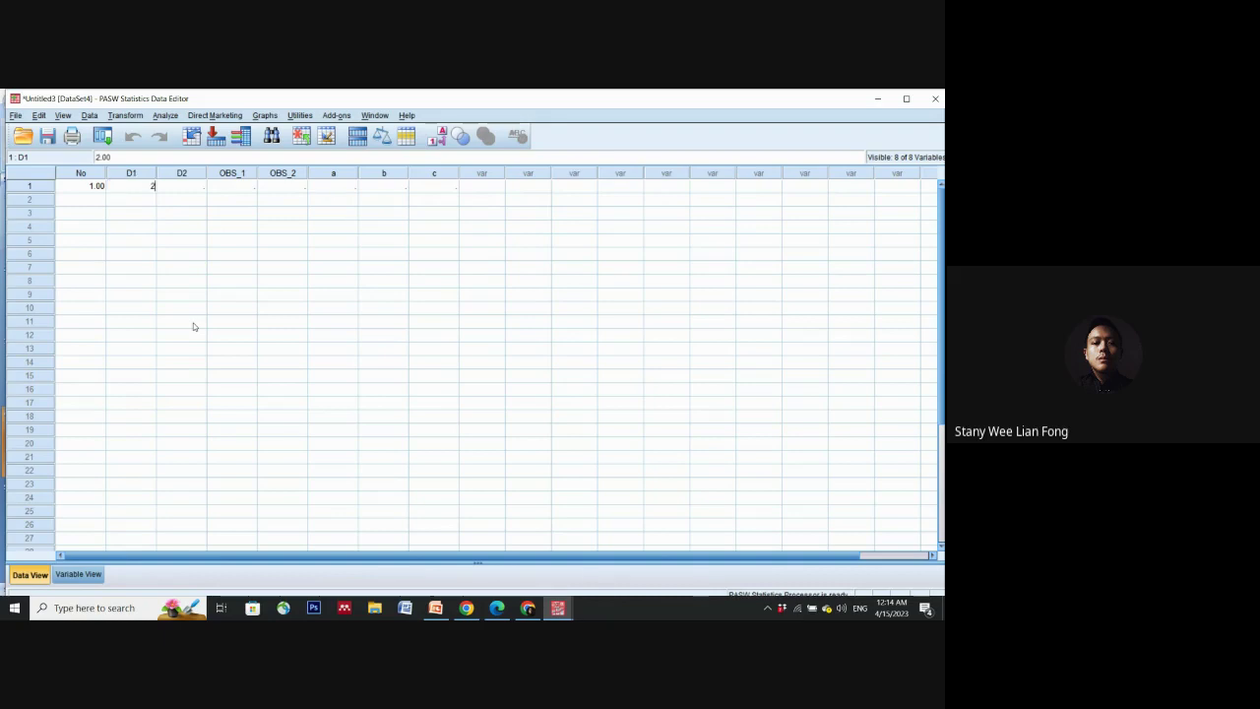
pyautogui.press('Tab')
pyautogui.press('Left')
pyautogui.press('Right')
pyautogui.press('Right')
pyautogui.press('Right')
pyautogui.press('Right')
pyautogui.press('Right')
pyautogui.press('Left')
pyautogui.press('Left')
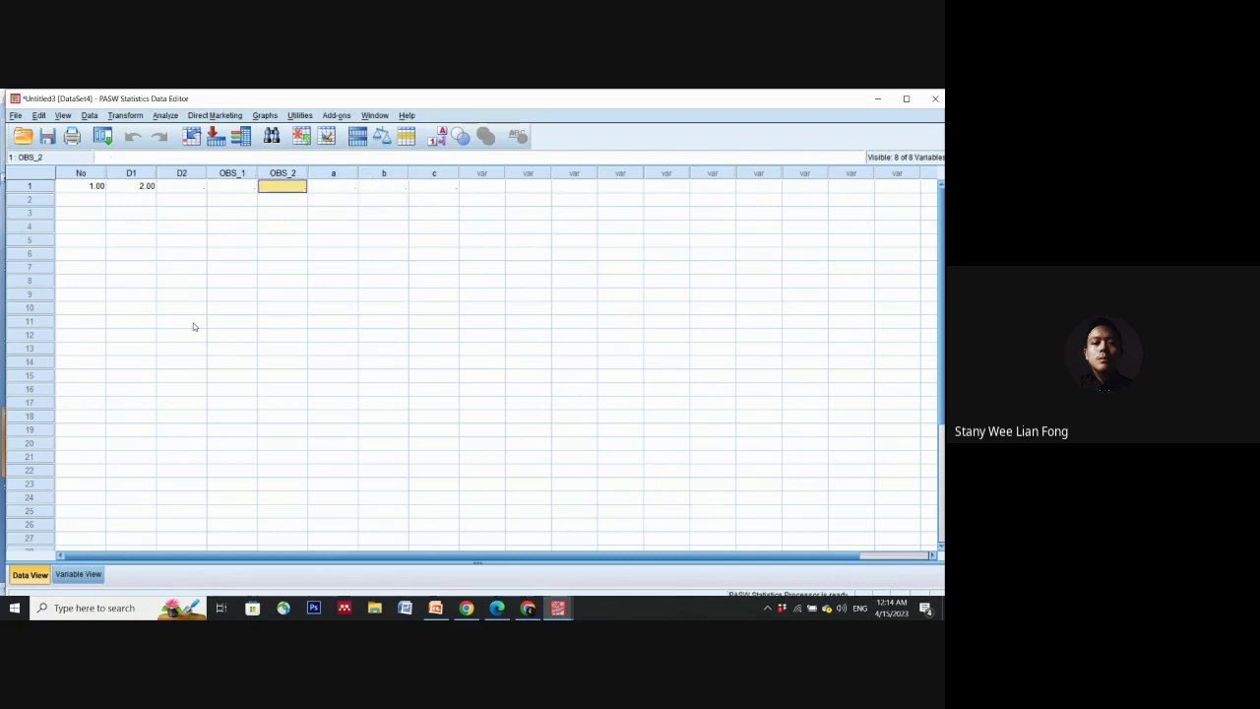
pyautogui.press('Left')
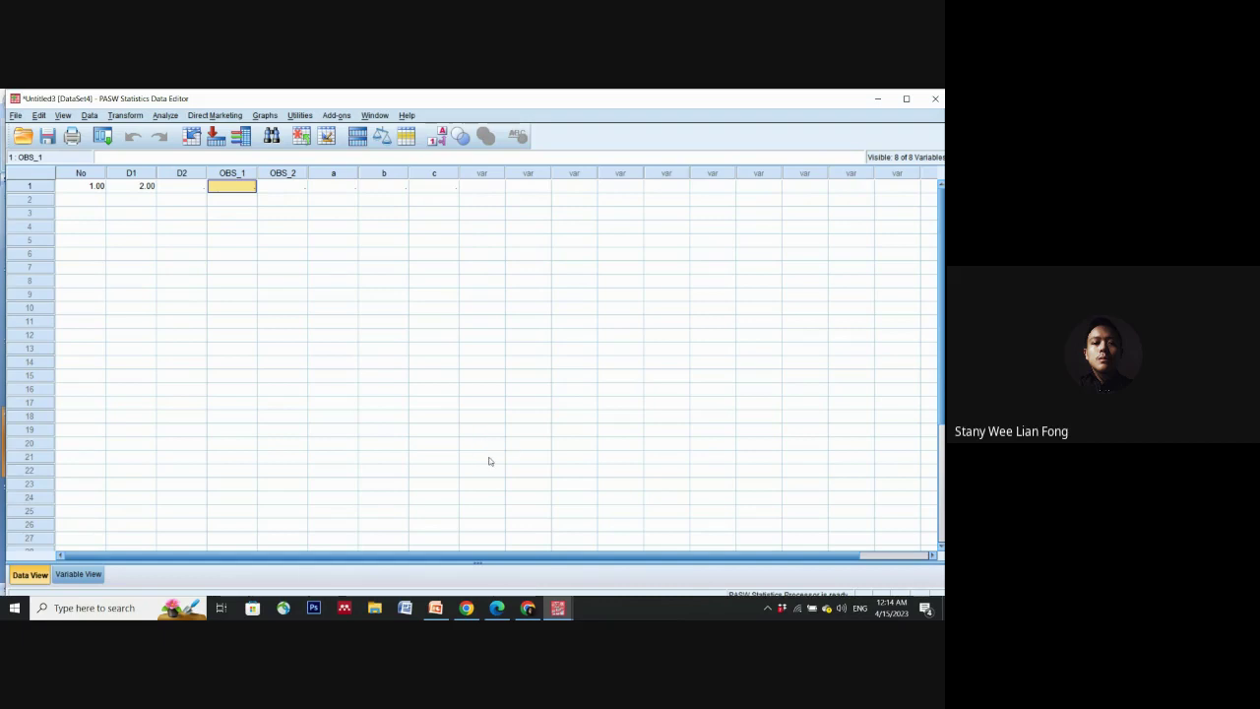
# Step: Switch to the PowerPoint presentation and show the Part 2 Data Analysis & Reporting slide
pyautogui.click(435, 608)
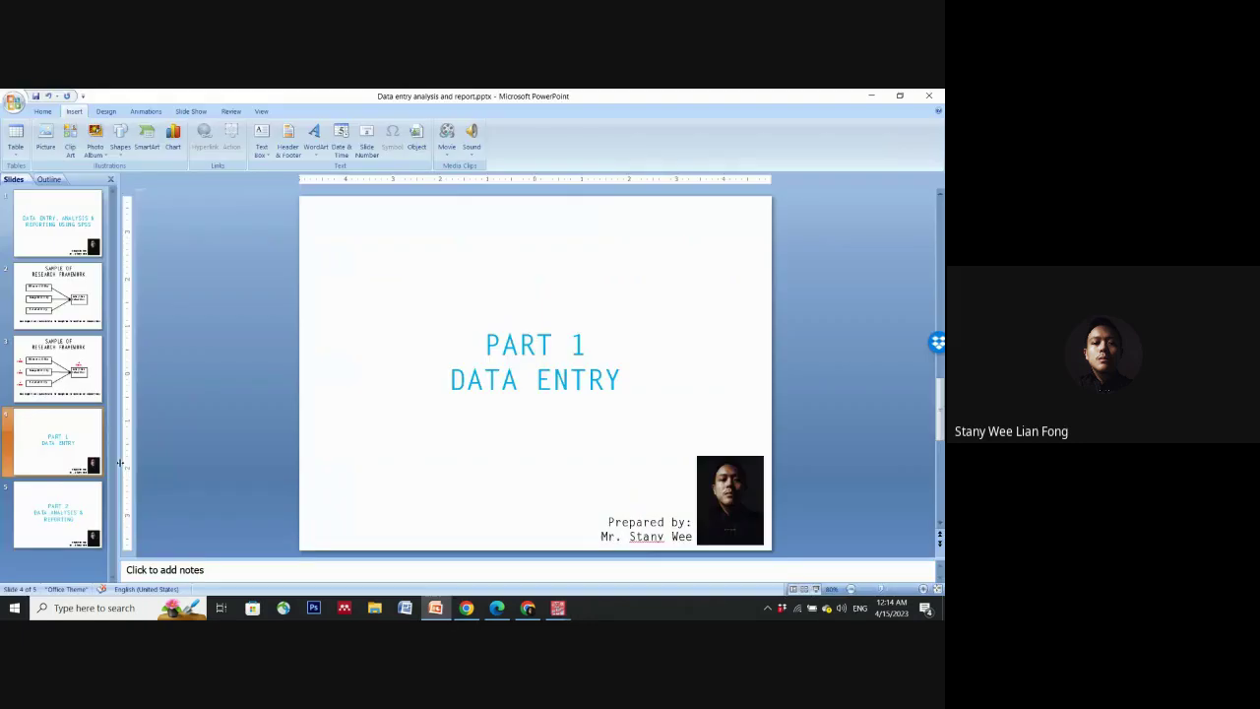
pyautogui.click(43, 503)
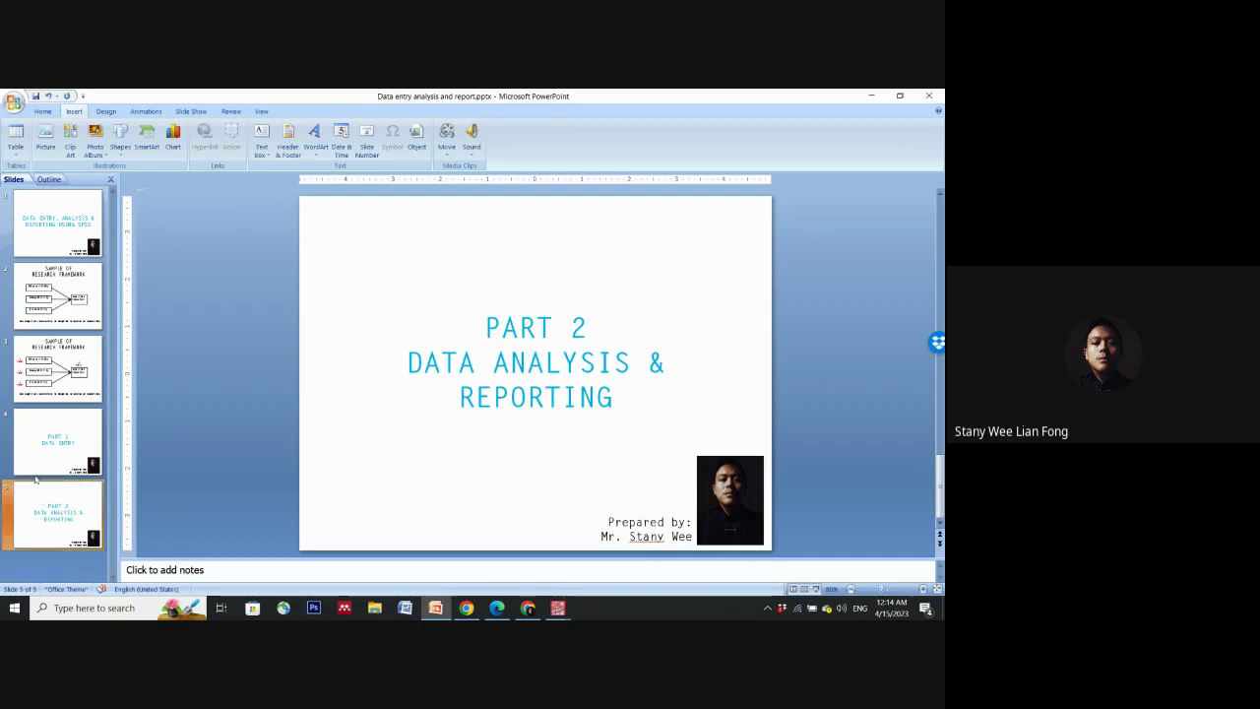
# Step: Switch to the SPSS Sample.sav dataset in PASW Statistics and show its variable definitions
pyautogui.moveTo(558, 607)
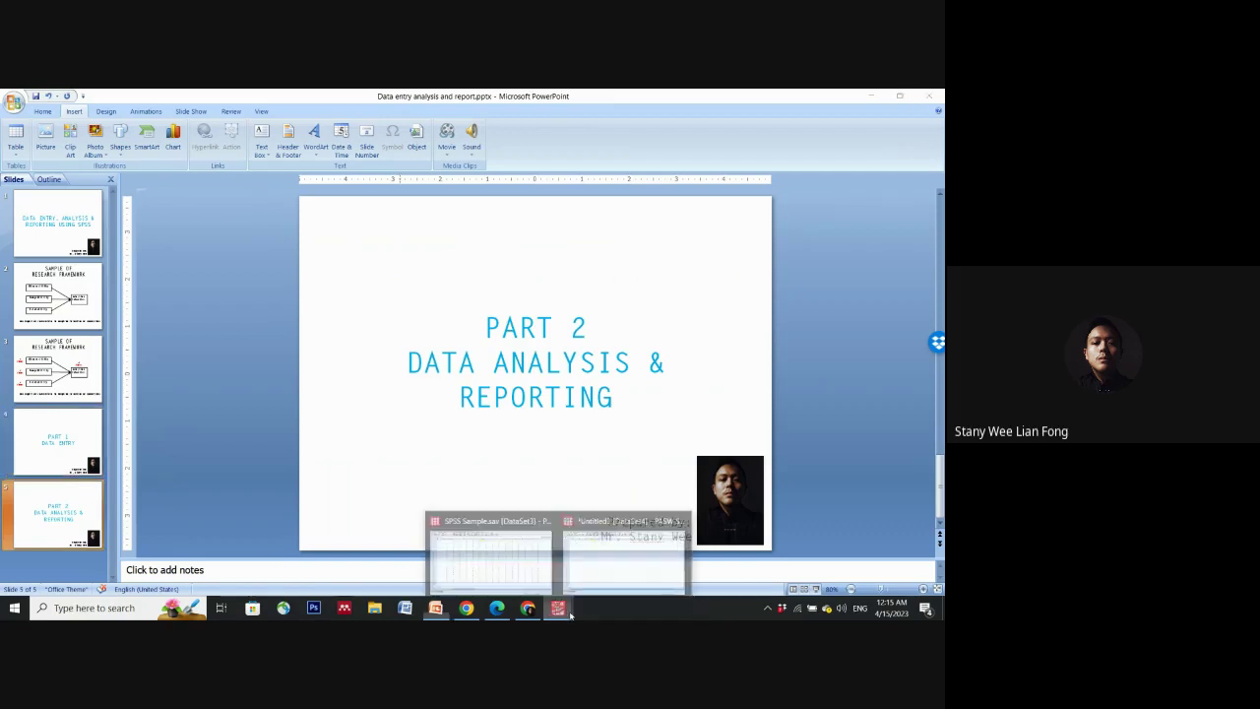
pyautogui.moveTo(507, 566)
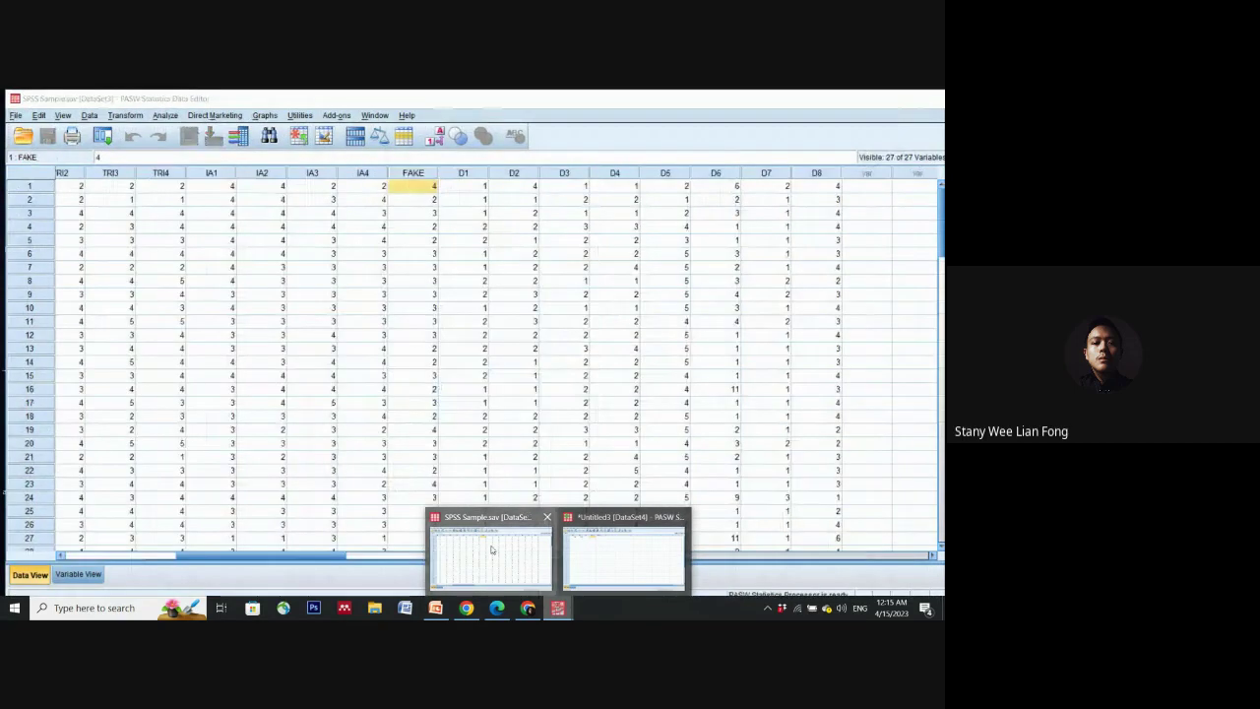
pyautogui.click(491, 549)
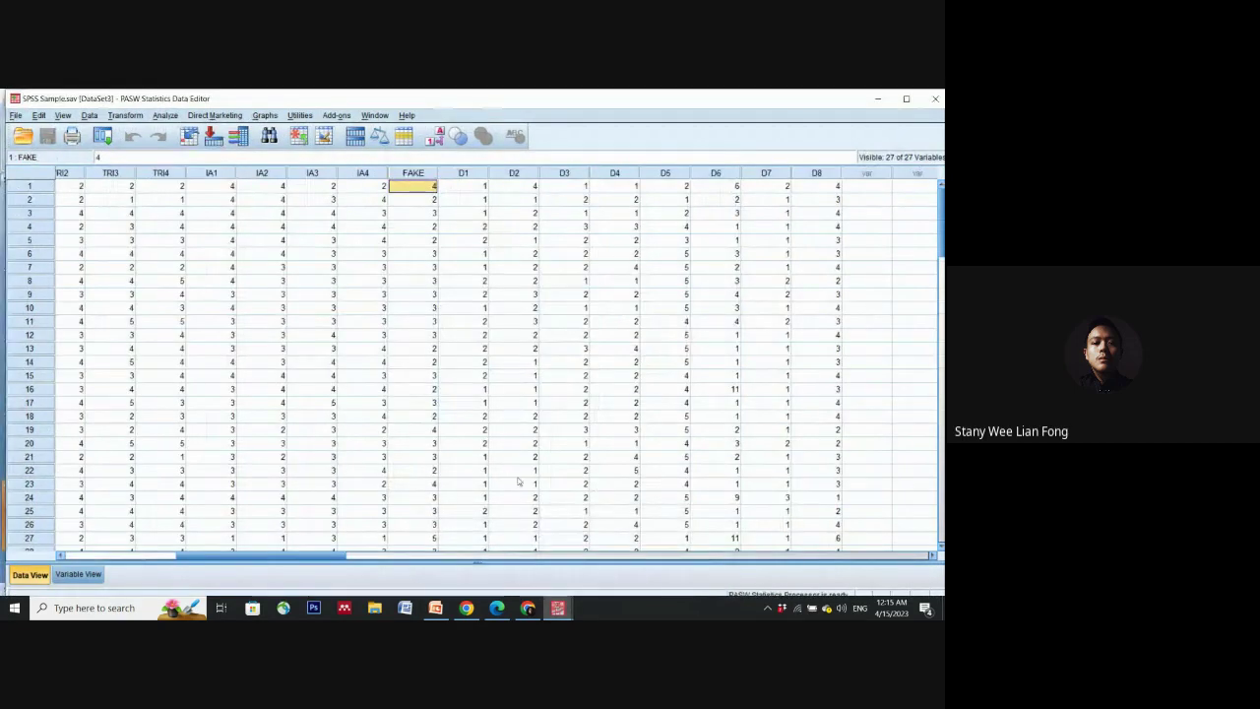
pyautogui.click(108, 557)
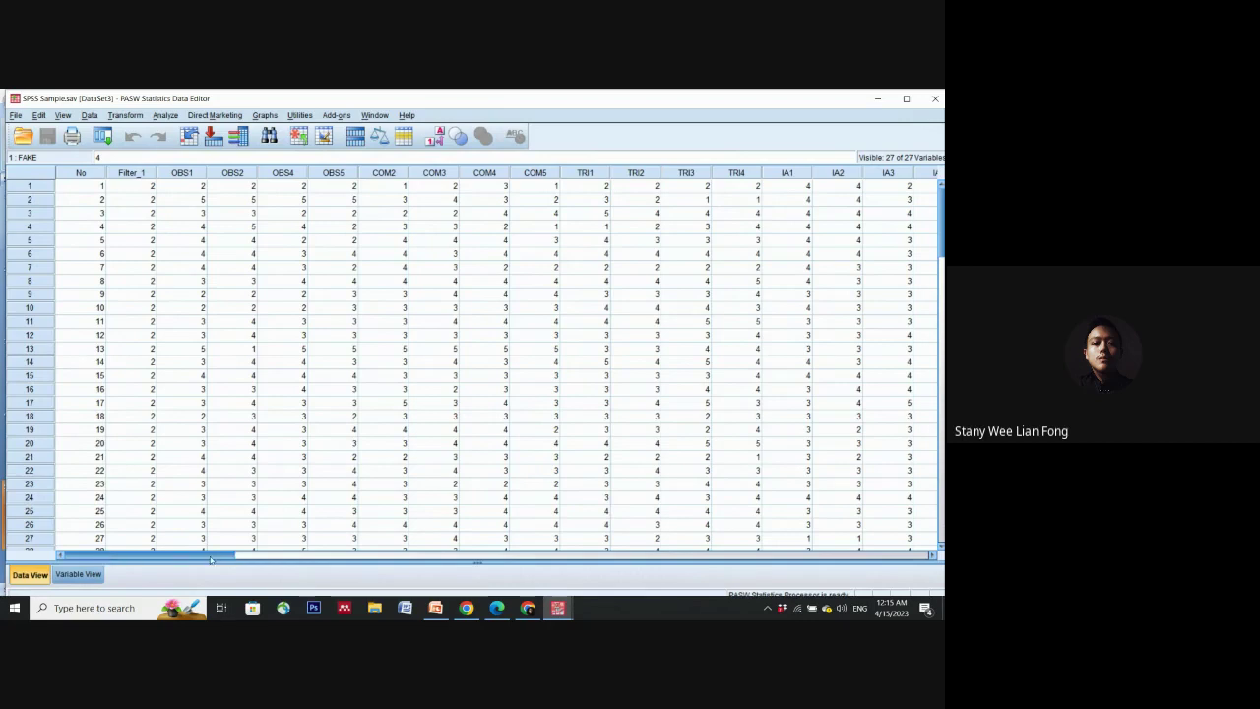
pyautogui.click(78, 574)
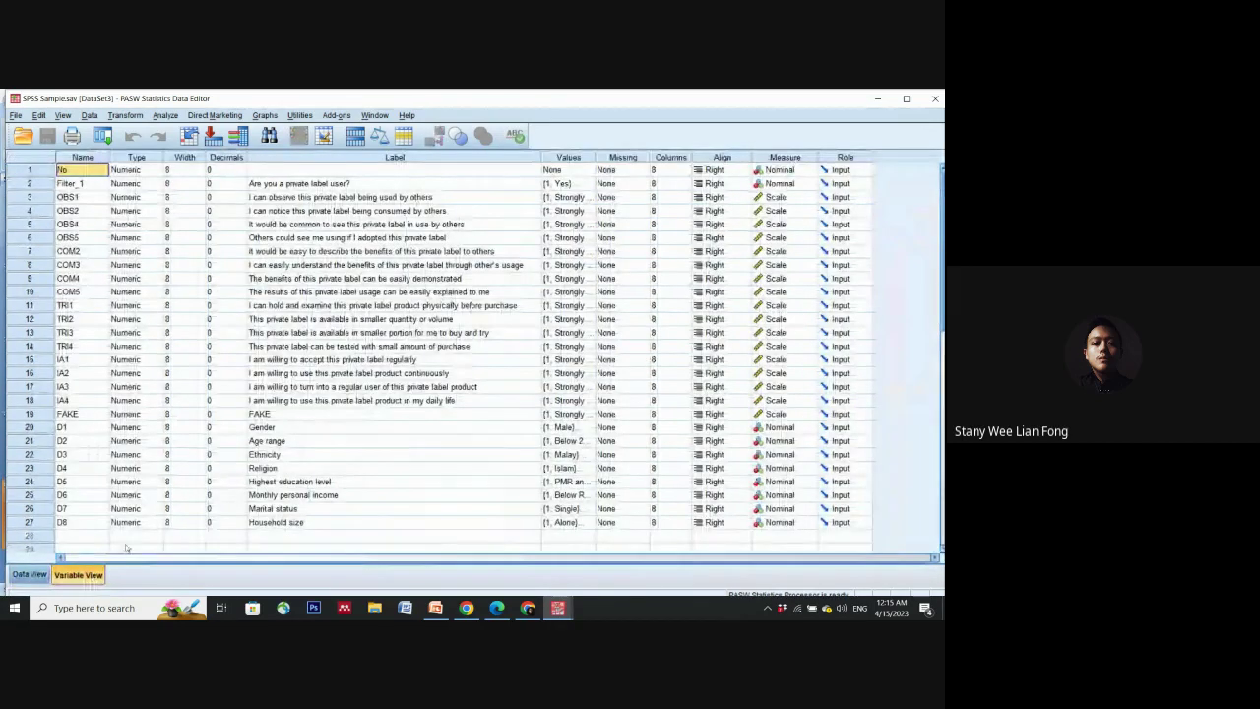
# Step: Examine the variable list from the OBS, COM, TRI and IA items through FAKE to the demographic variables D1 to D8
pyautogui.moveTo(71, 197); pyautogui.dragTo(71, 279)
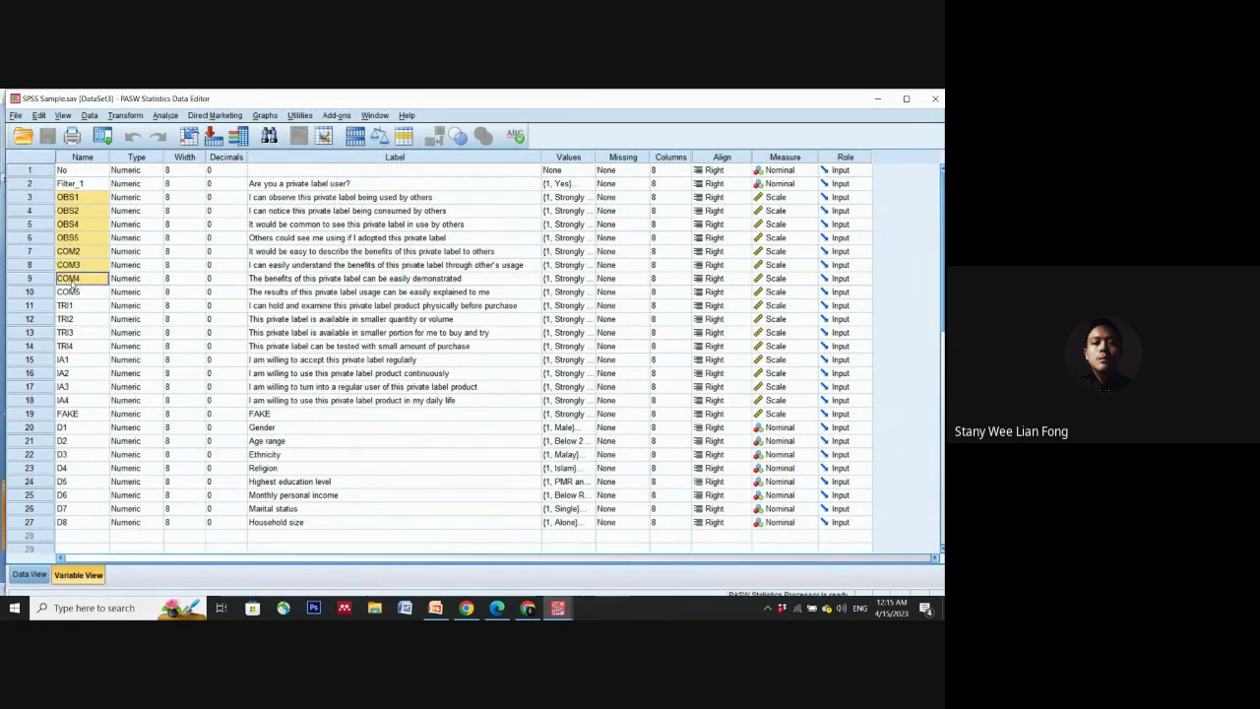
pyautogui.moveTo(72, 284); pyautogui.dragTo(67, 400)
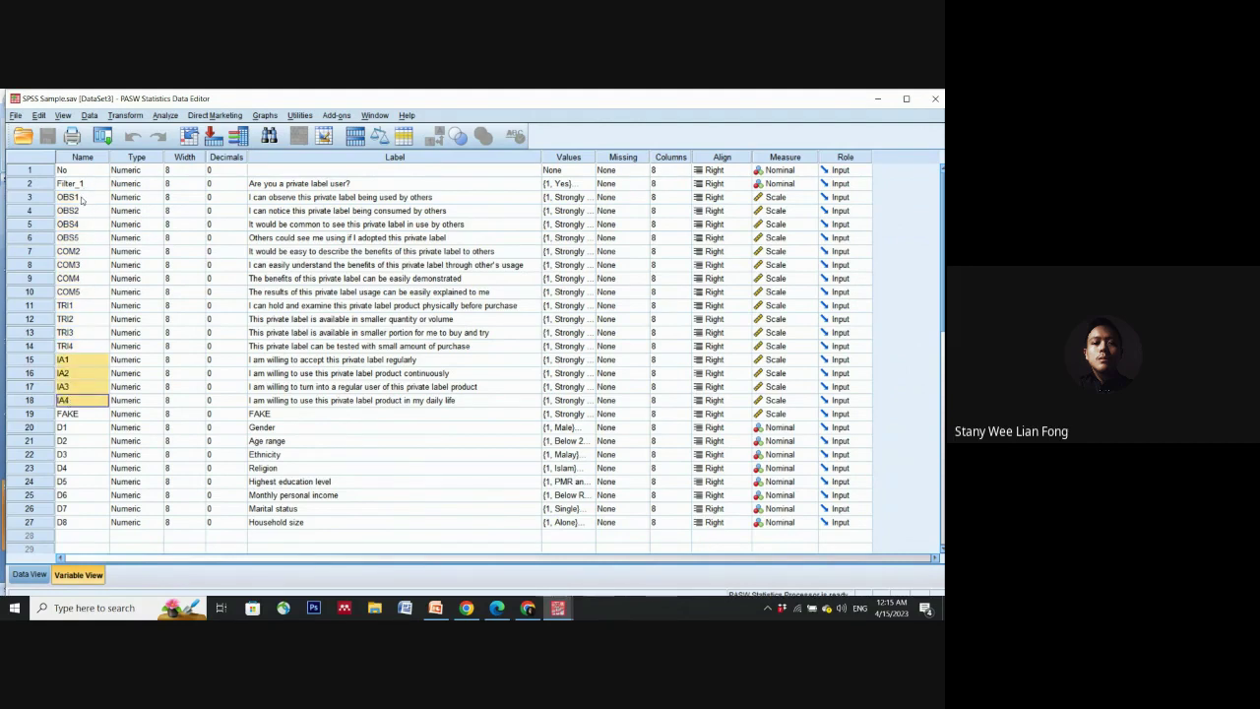
pyautogui.moveTo(83, 197); pyautogui.dragTo(87, 522)
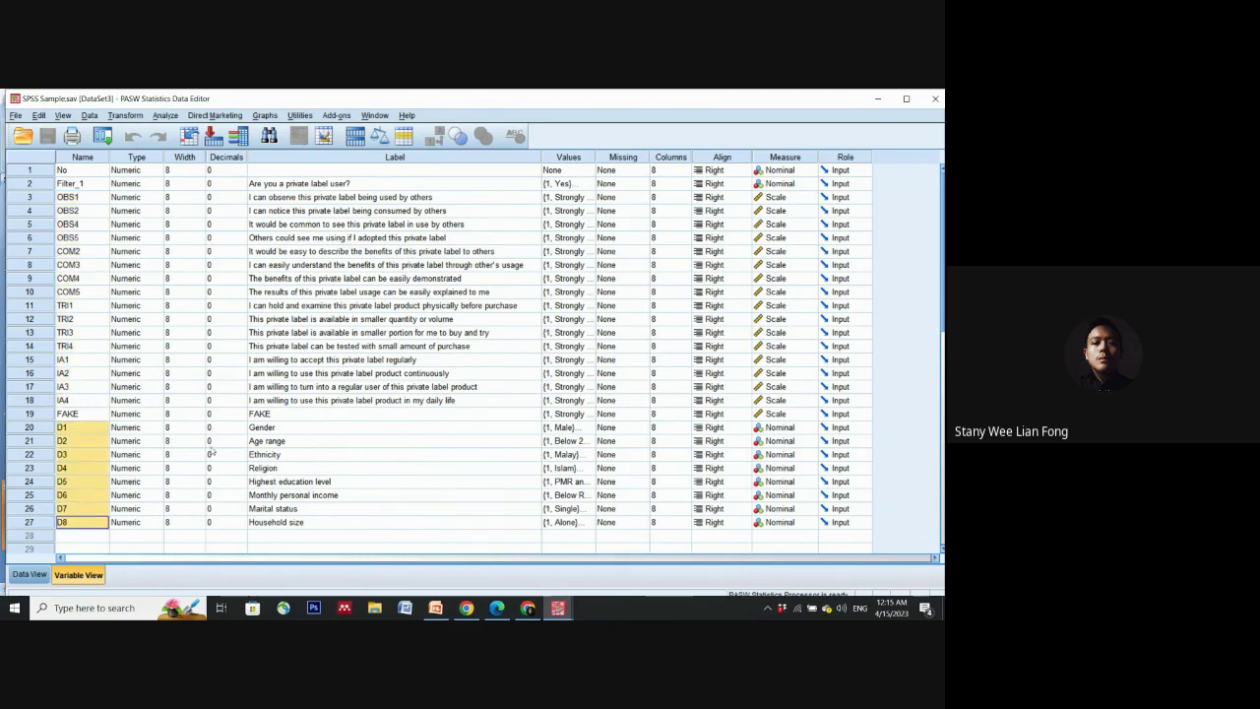
pyautogui.click(67, 414)
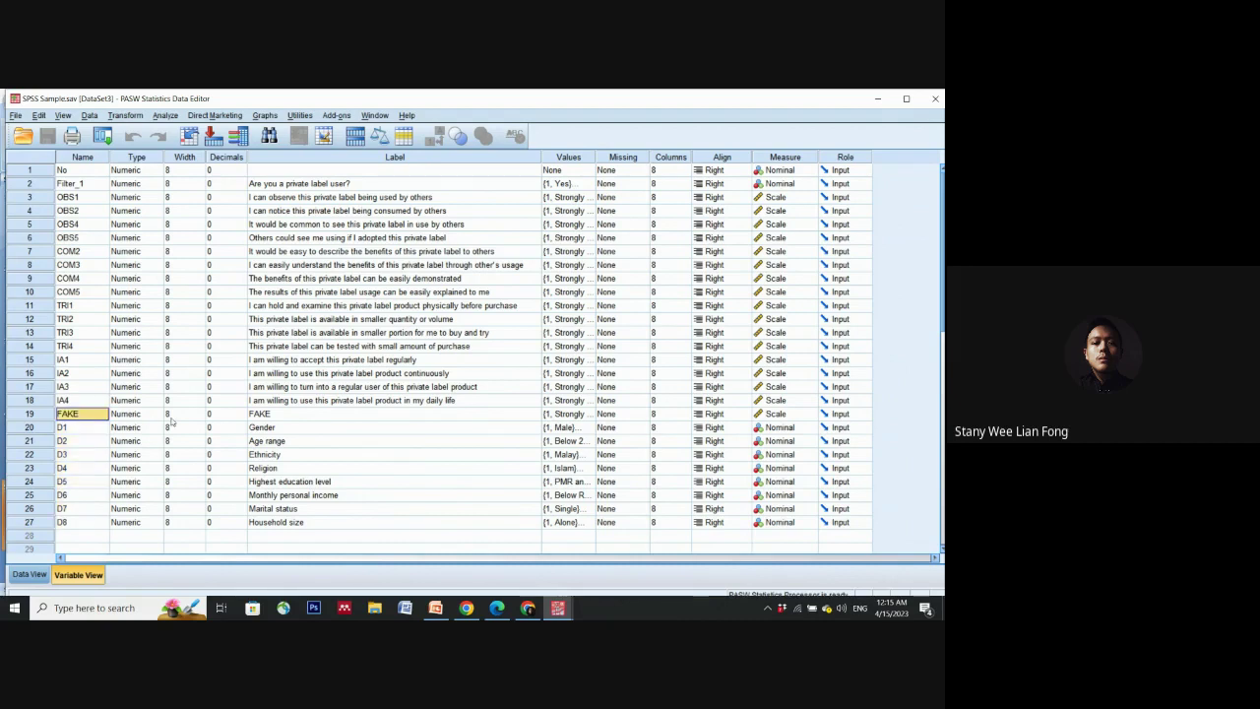
pyautogui.click(295, 415)
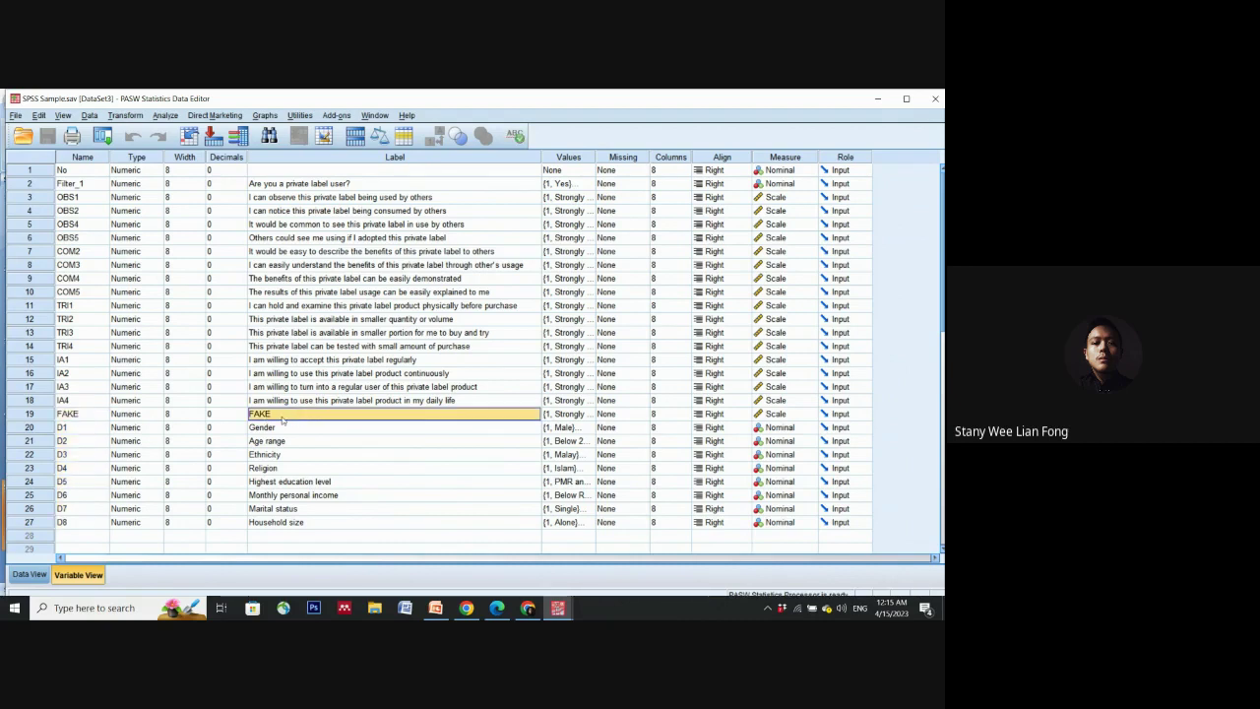
pyautogui.click(88, 417)
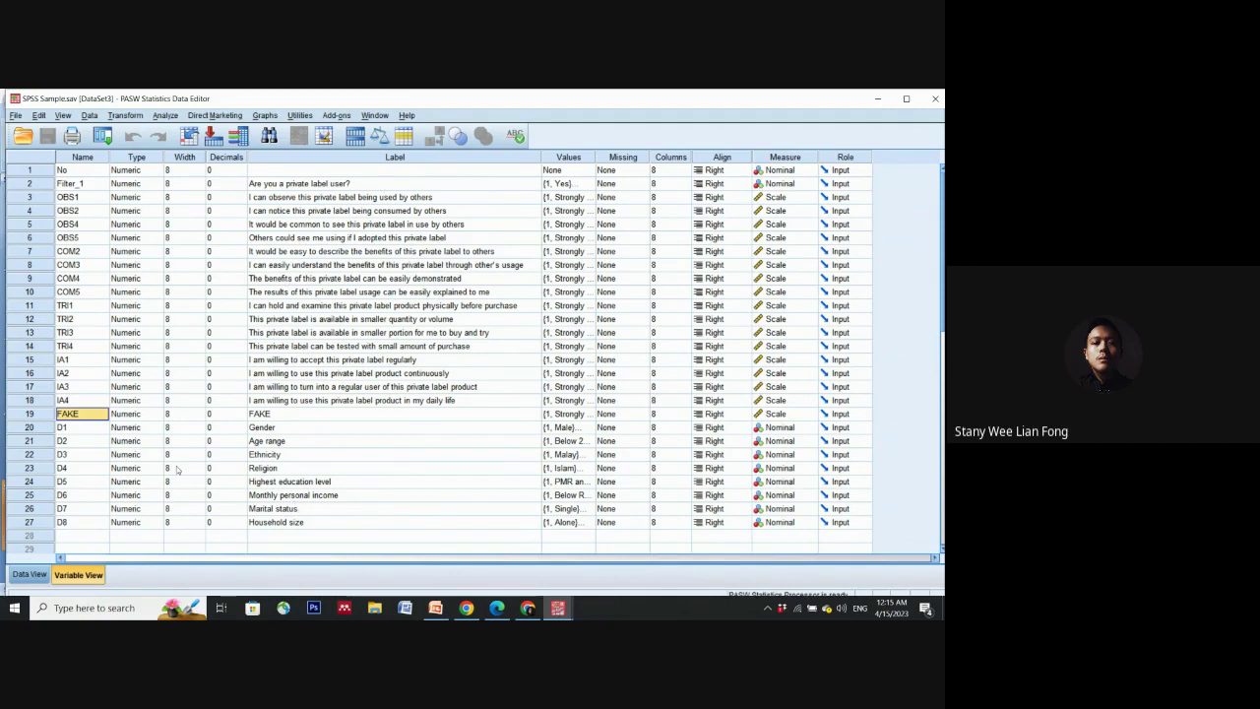
# Step: Examine the case data from OBS1 to IA4 down to case 100 and the OBS4 and OBS5 columns, then return to the variable definitions
pyautogui.click(30, 575)
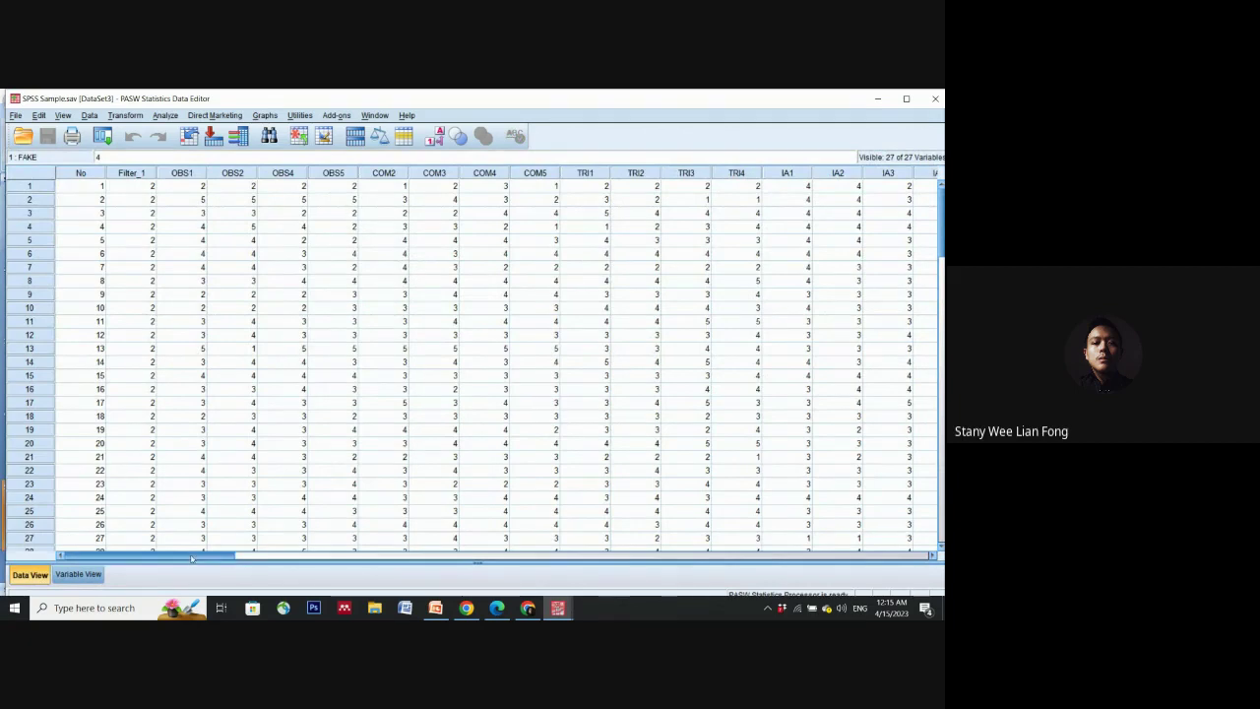
pyautogui.moveTo(193, 557)
pyautogui.mouseDown()
pyautogui.moveTo(338, 562)
pyautogui.moveTo(182, 561)
pyautogui.mouseUp()
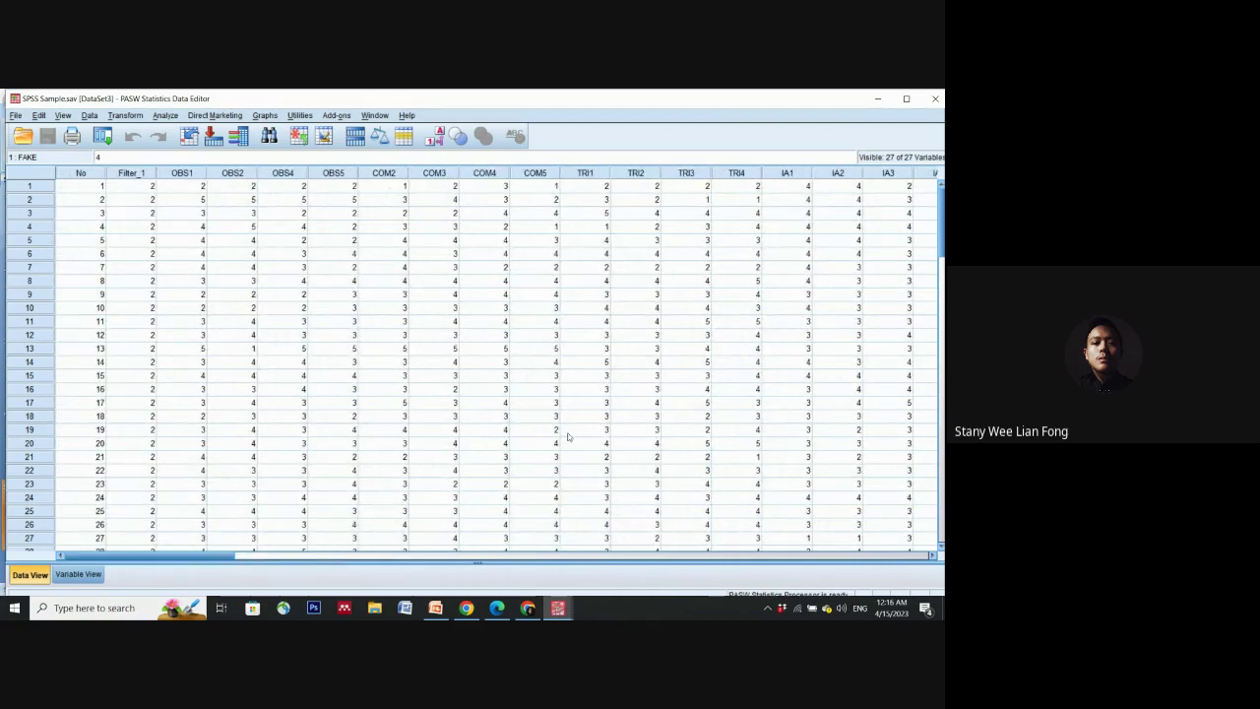
pyautogui.moveTo(188, 189); pyautogui.dragTo(859, 421)
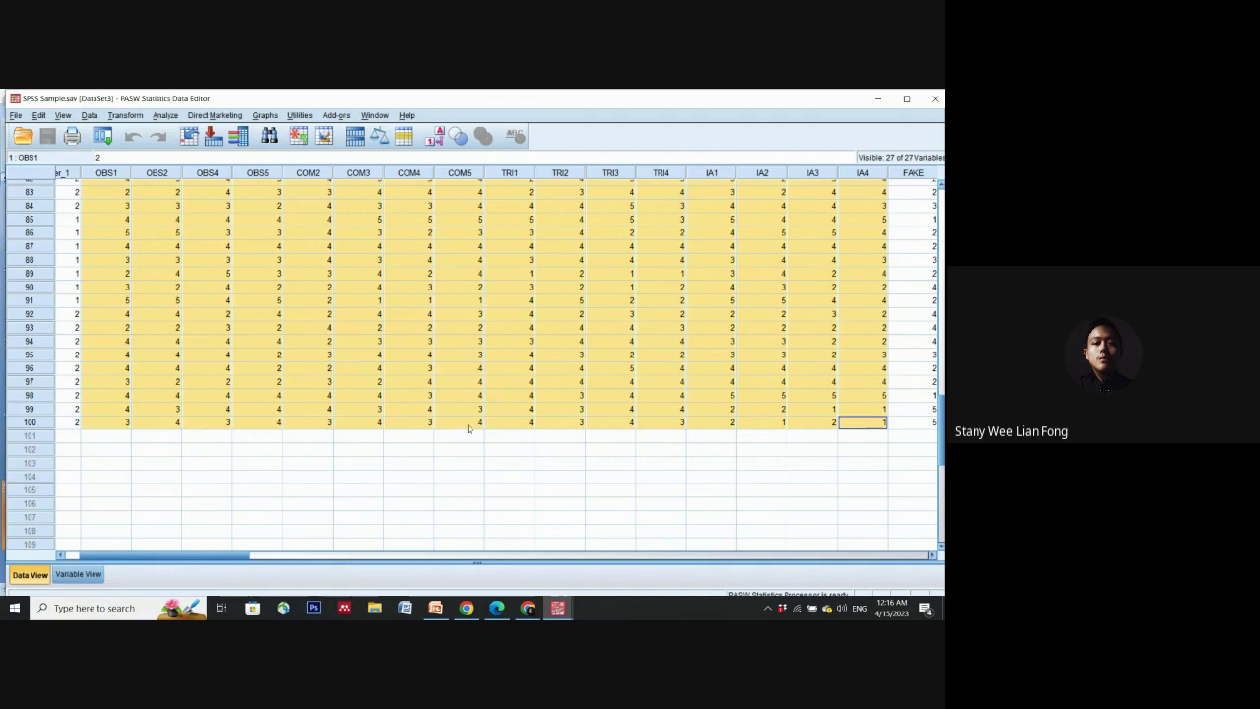
pyautogui.scroll(20, 469, 429)
pyautogui.scroll(5, 468, 430)
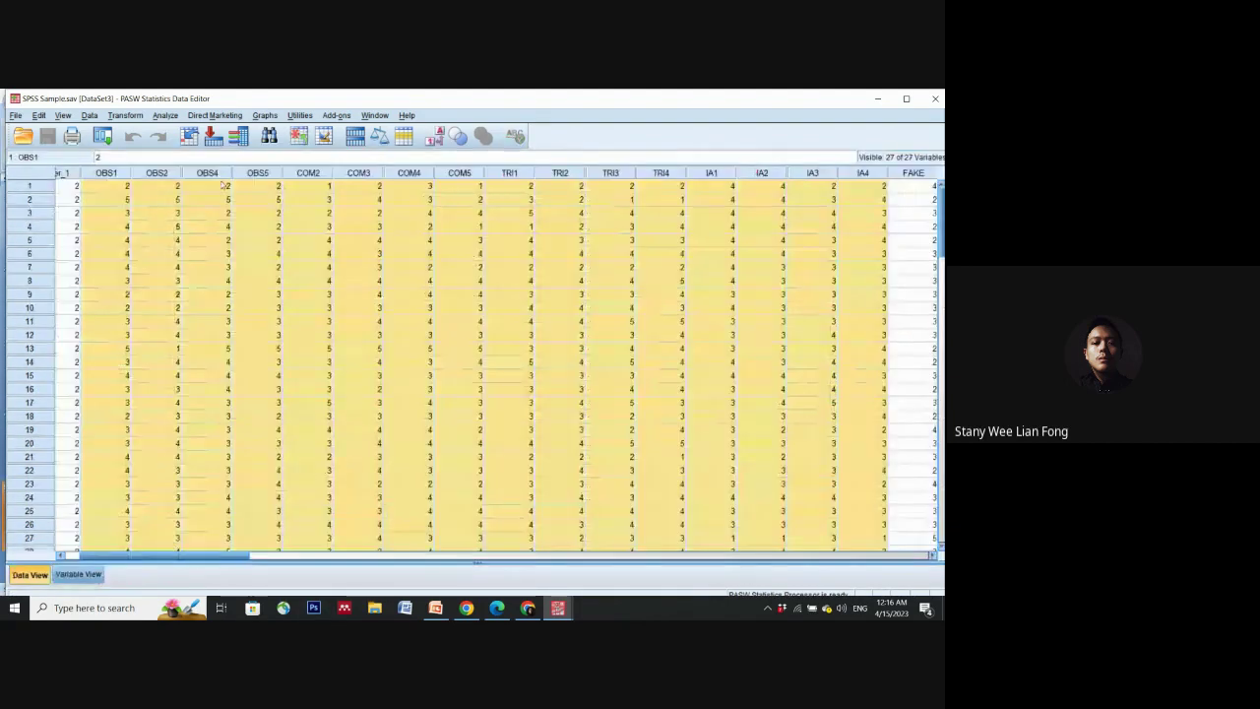
pyautogui.click(219, 174)
pyautogui.click(264, 175)
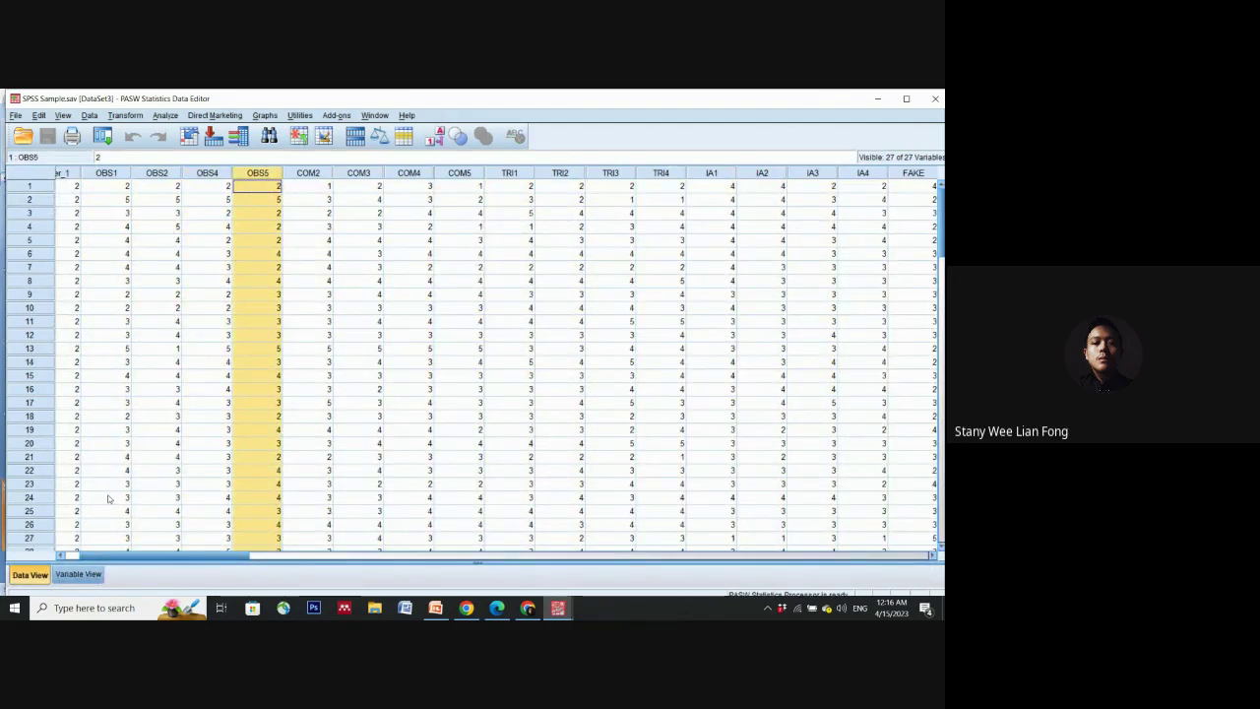
pyautogui.click(78, 574)
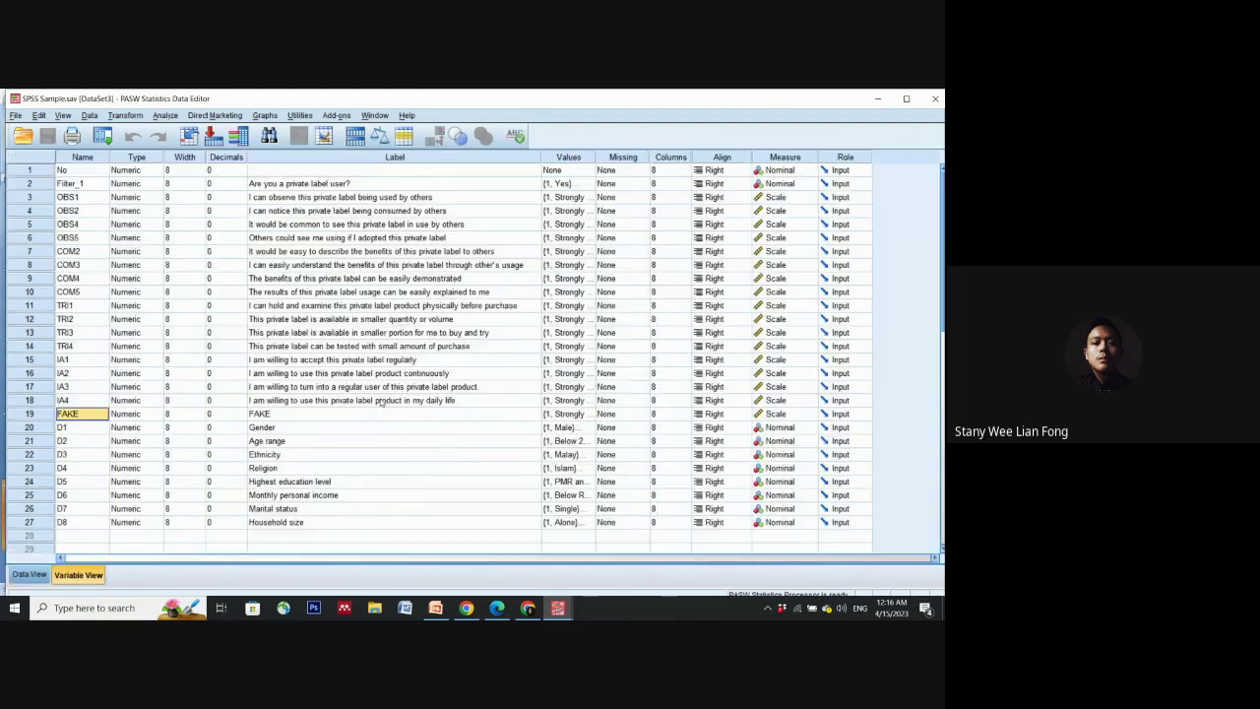
# Step: Examine the names and question labels of the four observability items OBS1, OBS2, OBS4 and OBS5
pyautogui.click(66, 197)
pyautogui.keyDown('shift'); pyautogui.click(67, 211); pyautogui.keyUp('shift')
pyautogui.hotkey('shift', 'Down')
pyautogui.hotkey('shift', 'Down')
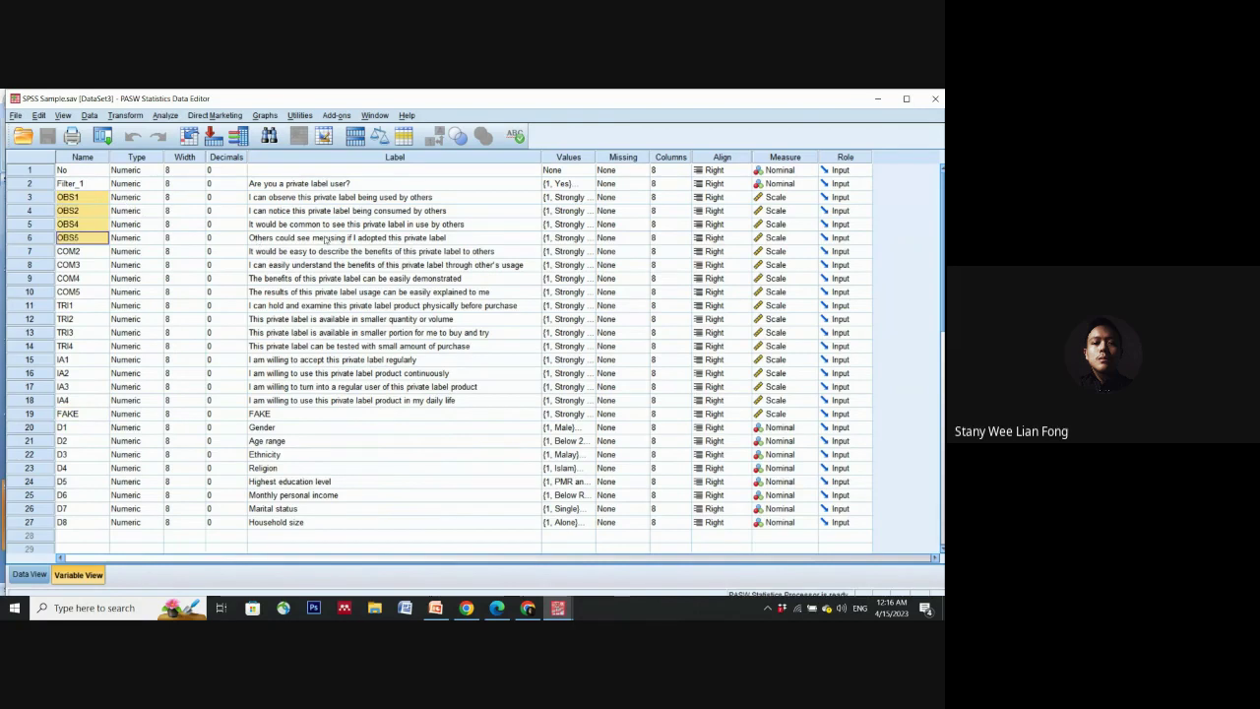
pyautogui.click(332, 238)
pyautogui.hotkey('shift', 'Up')
pyautogui.hotkey('shift', 'Up')
pyautogui.hotkey('shift', 'Up')
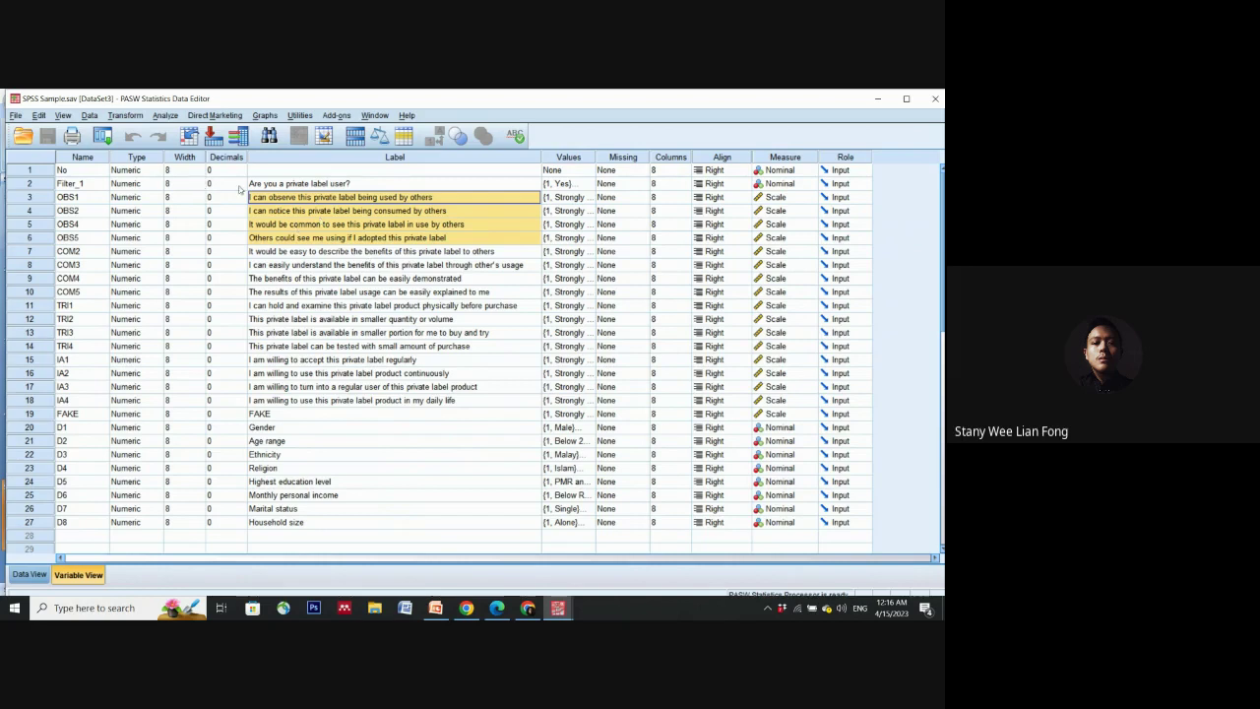
pyautogui.click(277, 244)
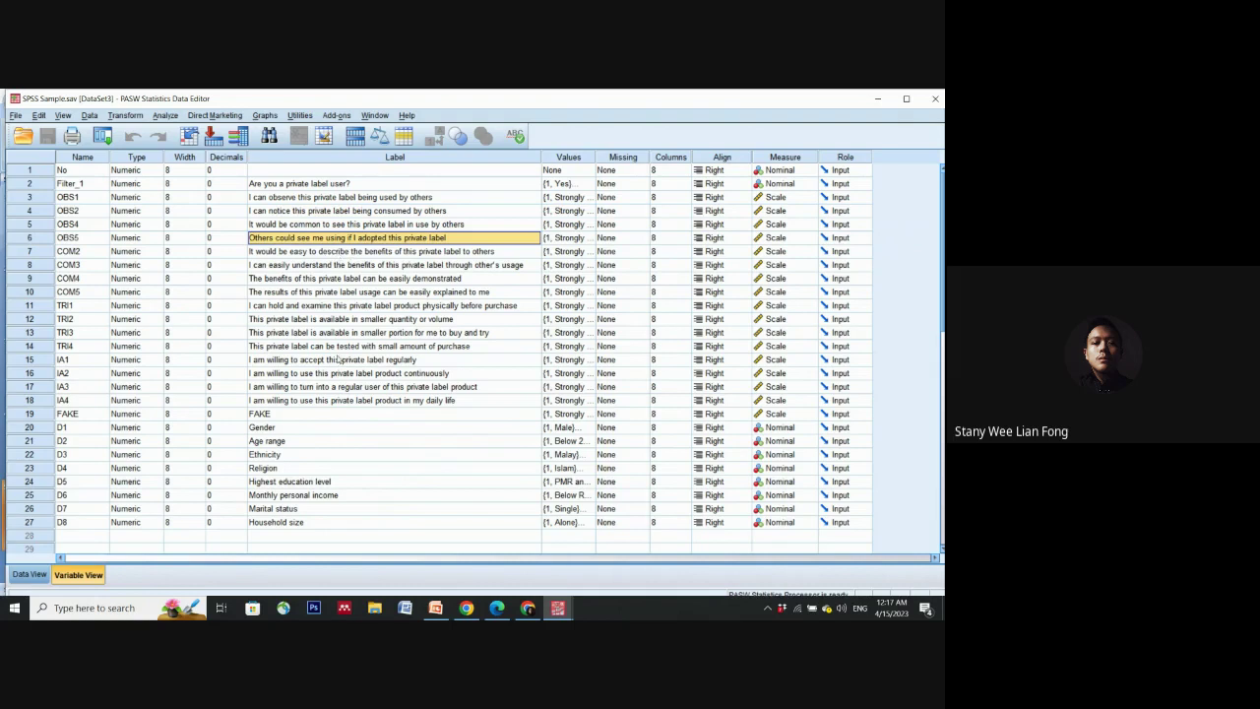
# Step: From the case data, set up Recode into Same Variables with OBS1 as its variable in place of FAKE
pyautogui.click(30, 574)
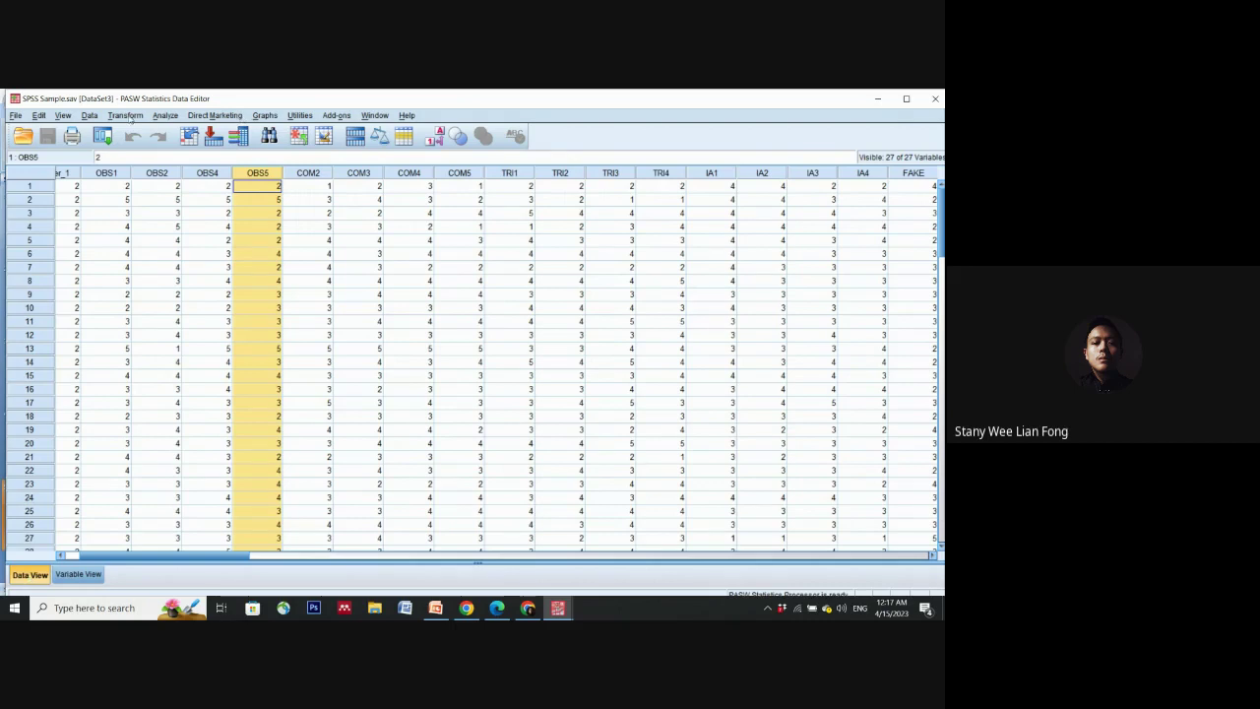
pyautogui.click(123, 117)
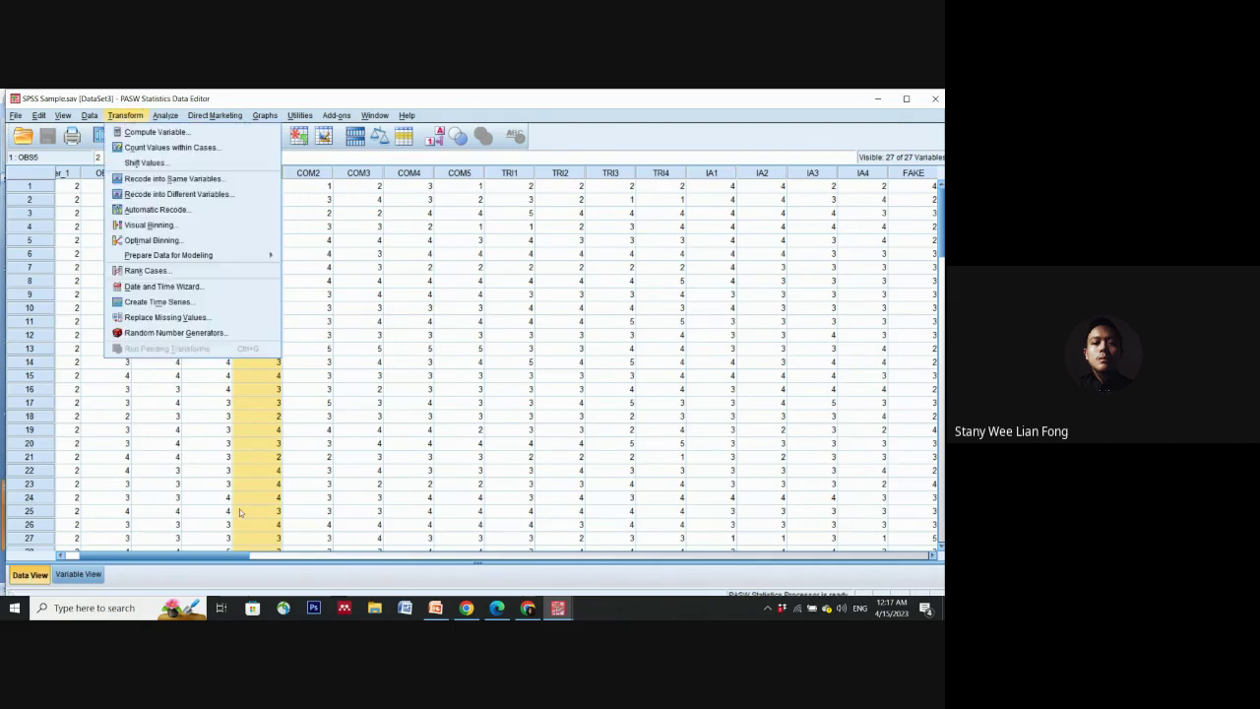
pyautogui.click(190, 179)
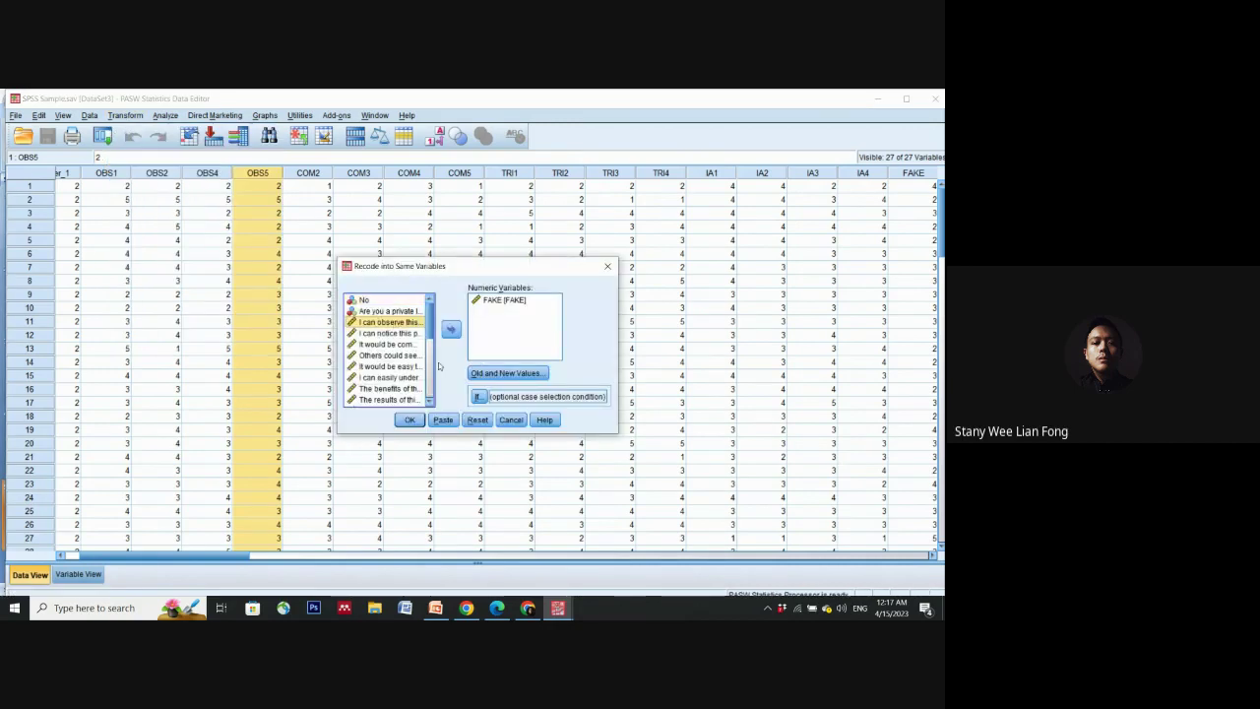
pyautogui.click(384, 322)
pyautogui.click(505, 299)
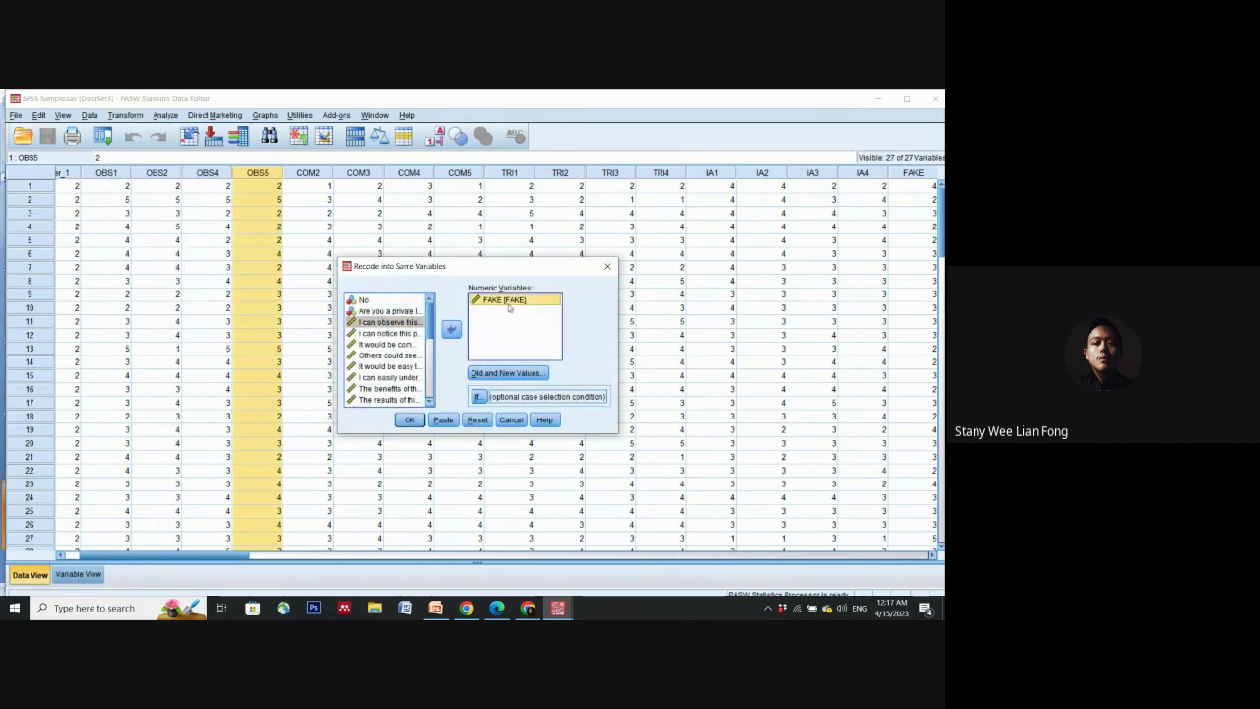
pyautogui.click(451, 329)
pyautogui.moveTo(431, 362); pyautogui.dragTo(431, 311)
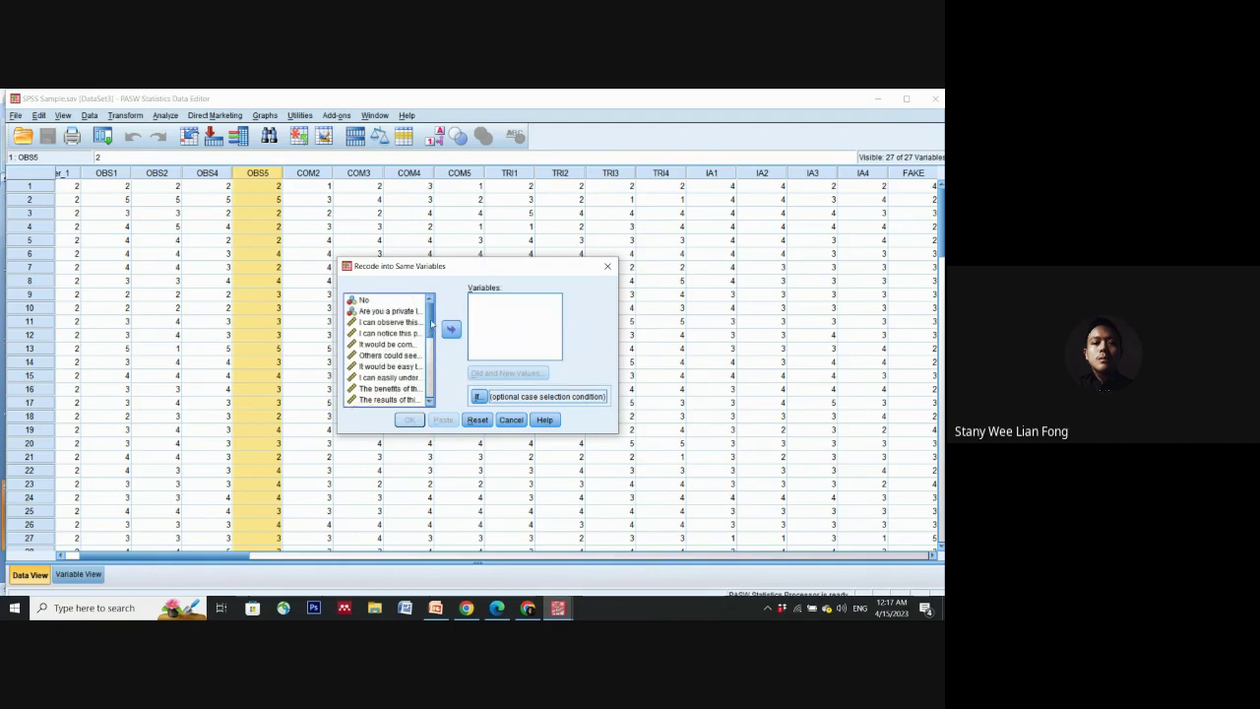
pyautogui.click(388, 323)
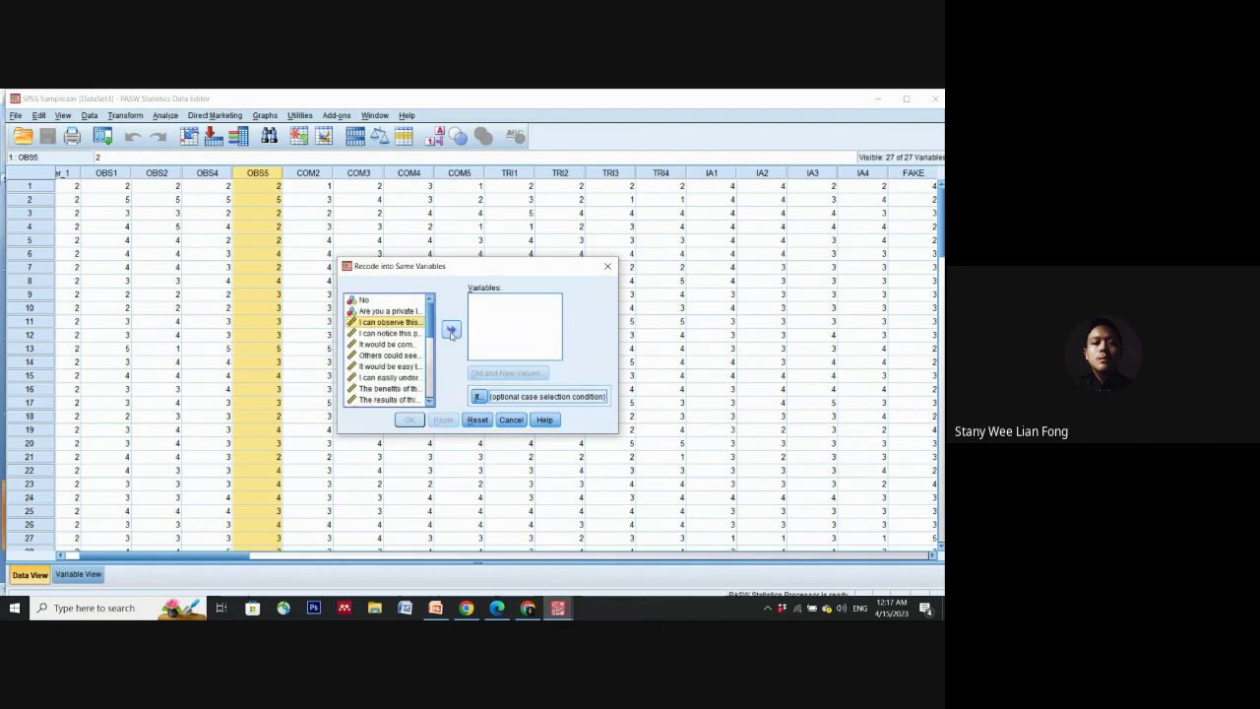
pyautogui.click(451, 329)
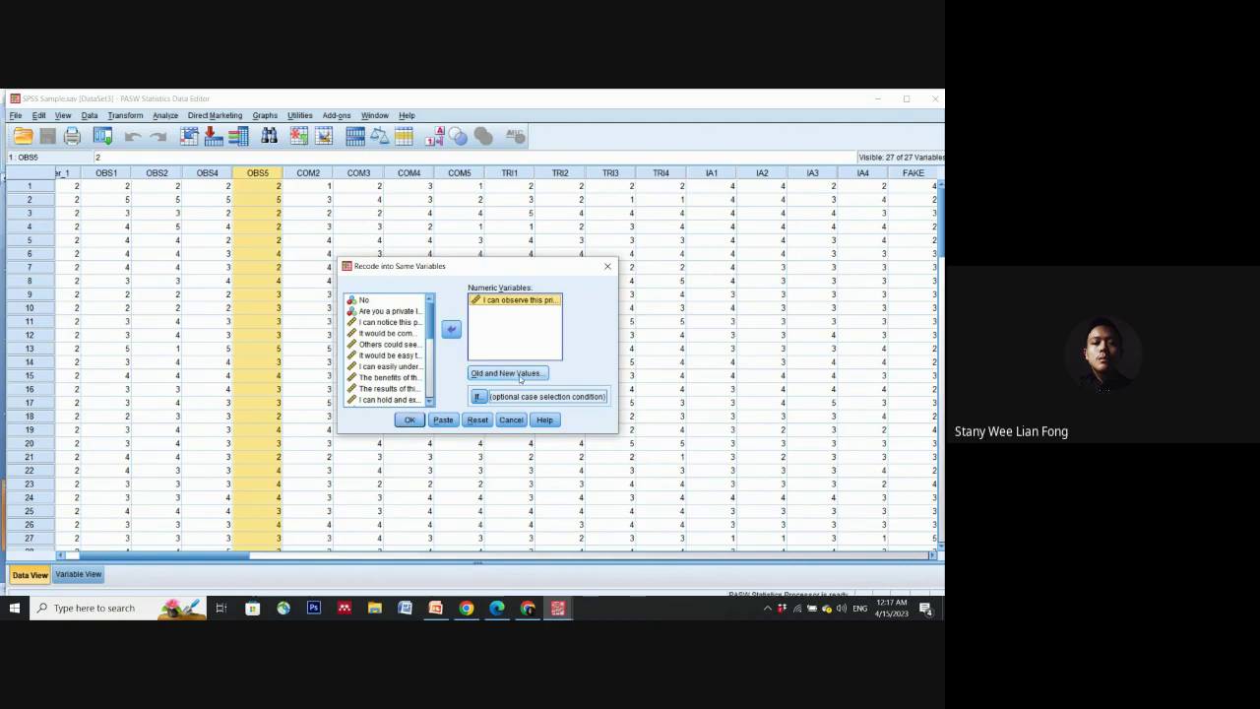
# Step: Reverse-code OBS1 with the old-to-new values 1 to 5, 2 to 4, 3 to 3, 4 to 2 and 5 to 1
pyautogui.click(512, 374)
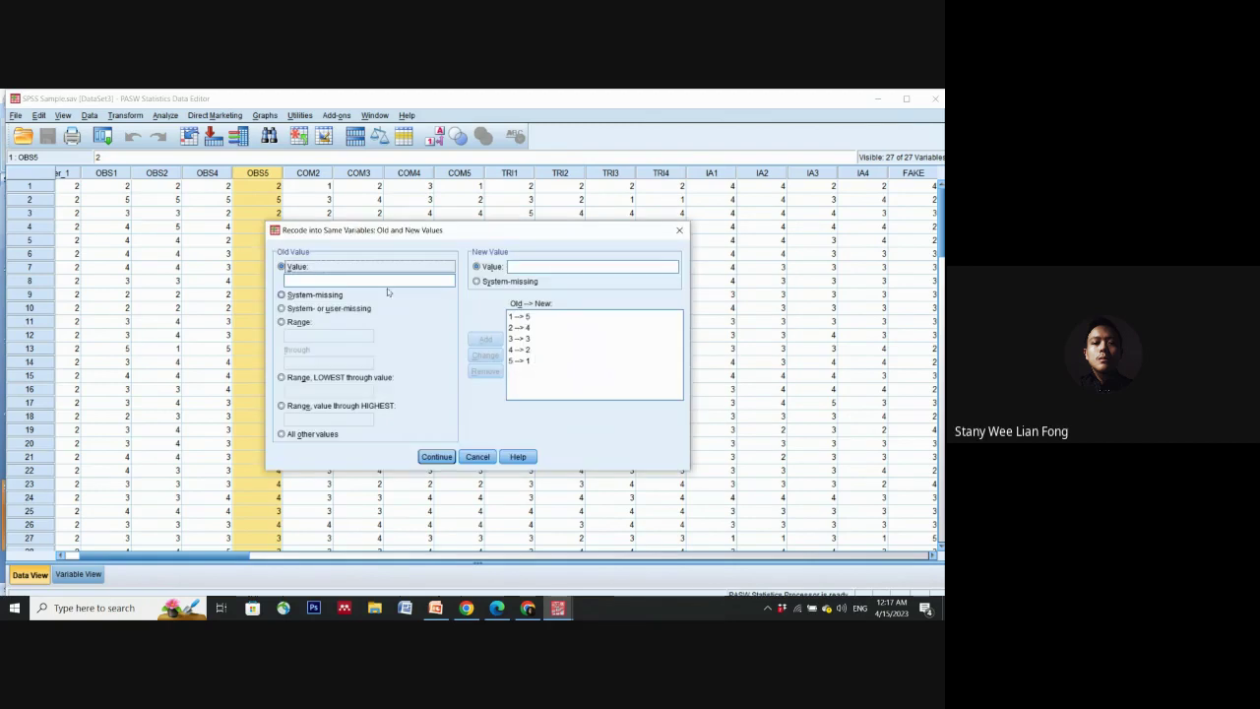
pyautogui.click(335, 281)
pyautogui.write('1')
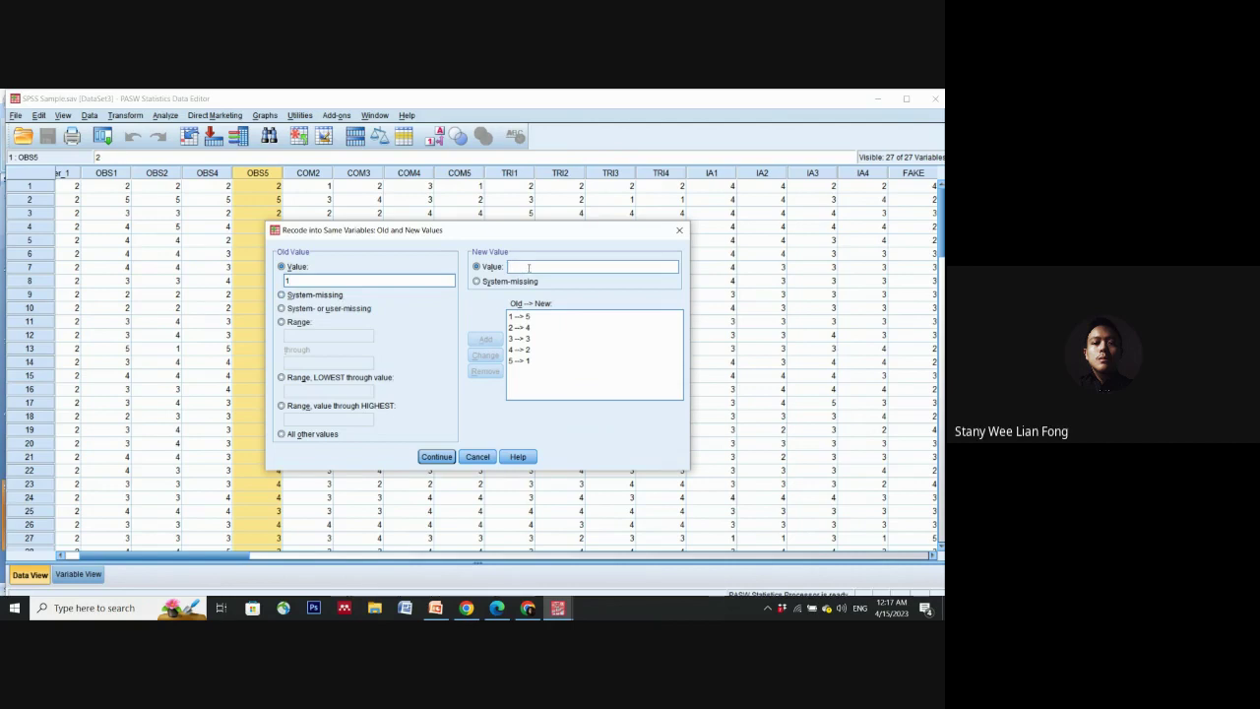
pyautogui.write('5')
pyautogui.click(485, 340)
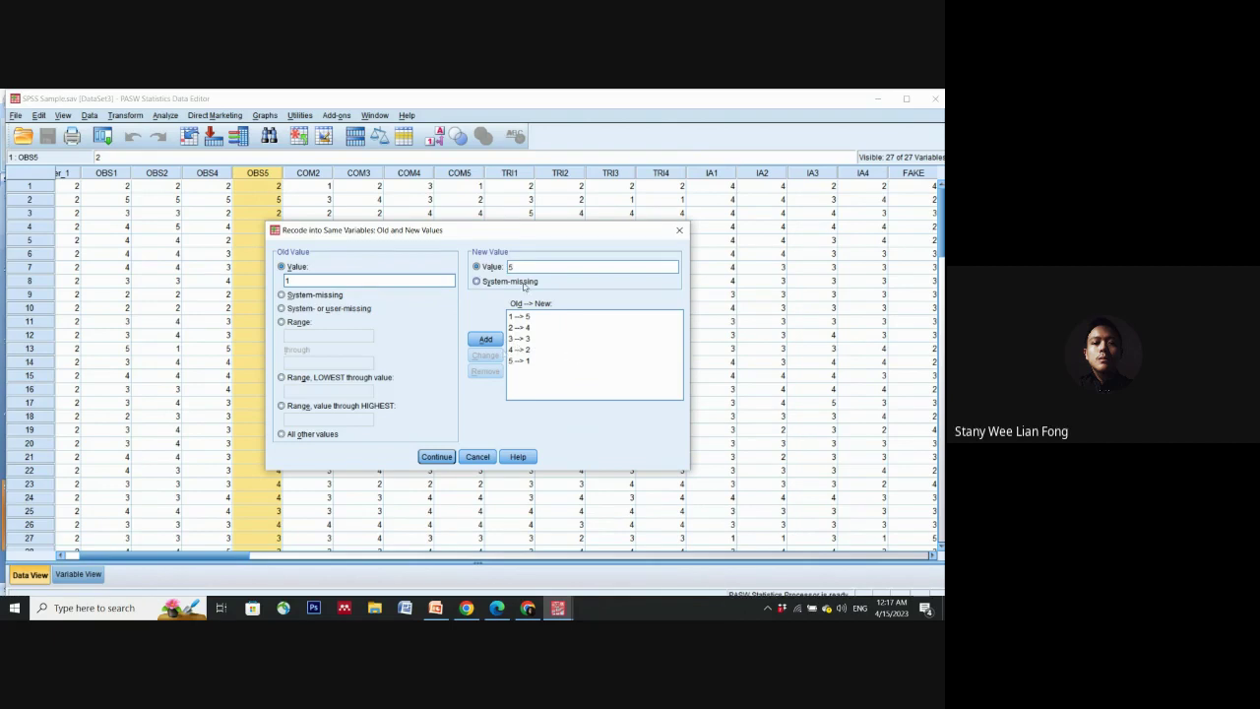
pyautogui.press('BackSpace')
pyautogui.click(436, 456)
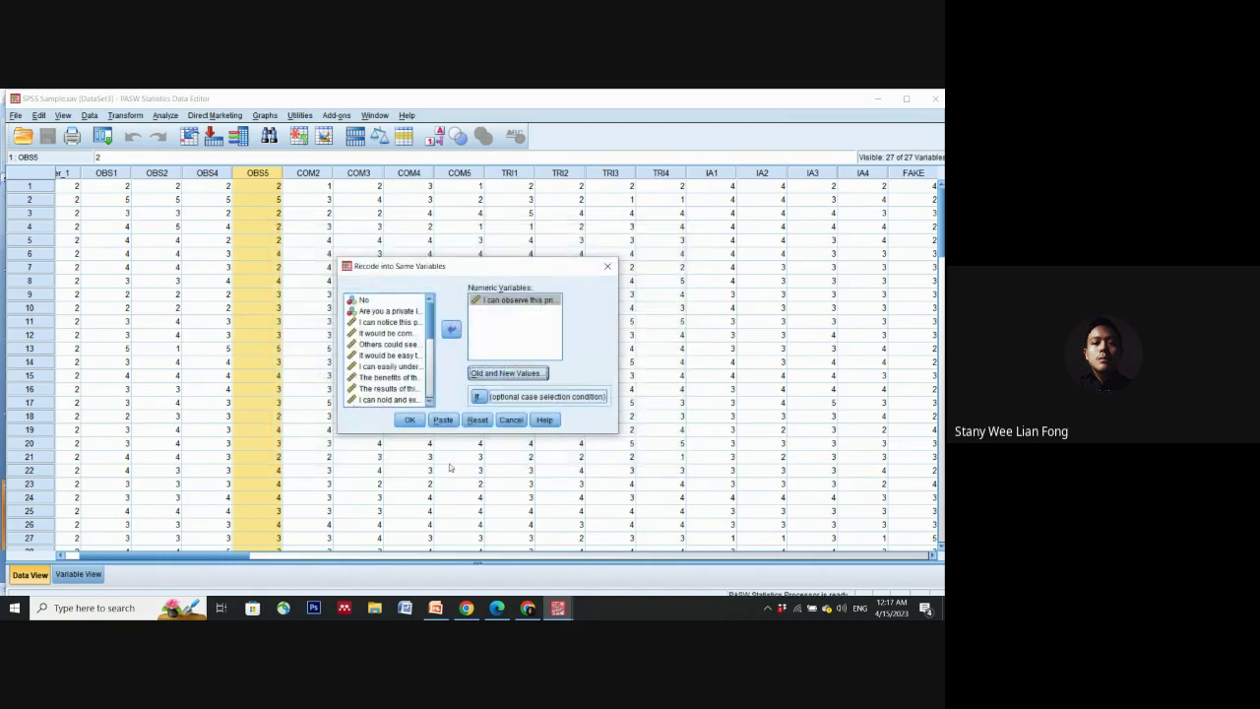
pyautogui.click(408, 421)
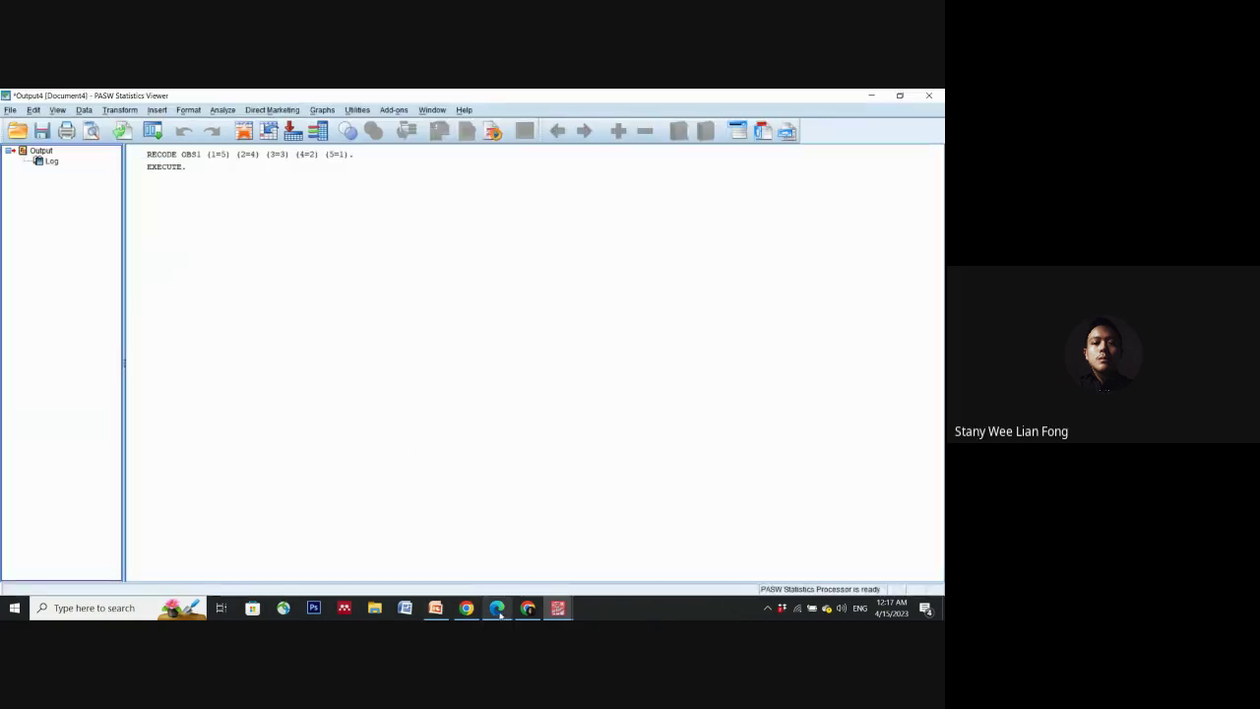
# Step: Return to the dataset and check the recoded OBS1 values of cases 1 and 2
pyautogui.moveTo(559, 607)
pyautogui.click(508, 544)
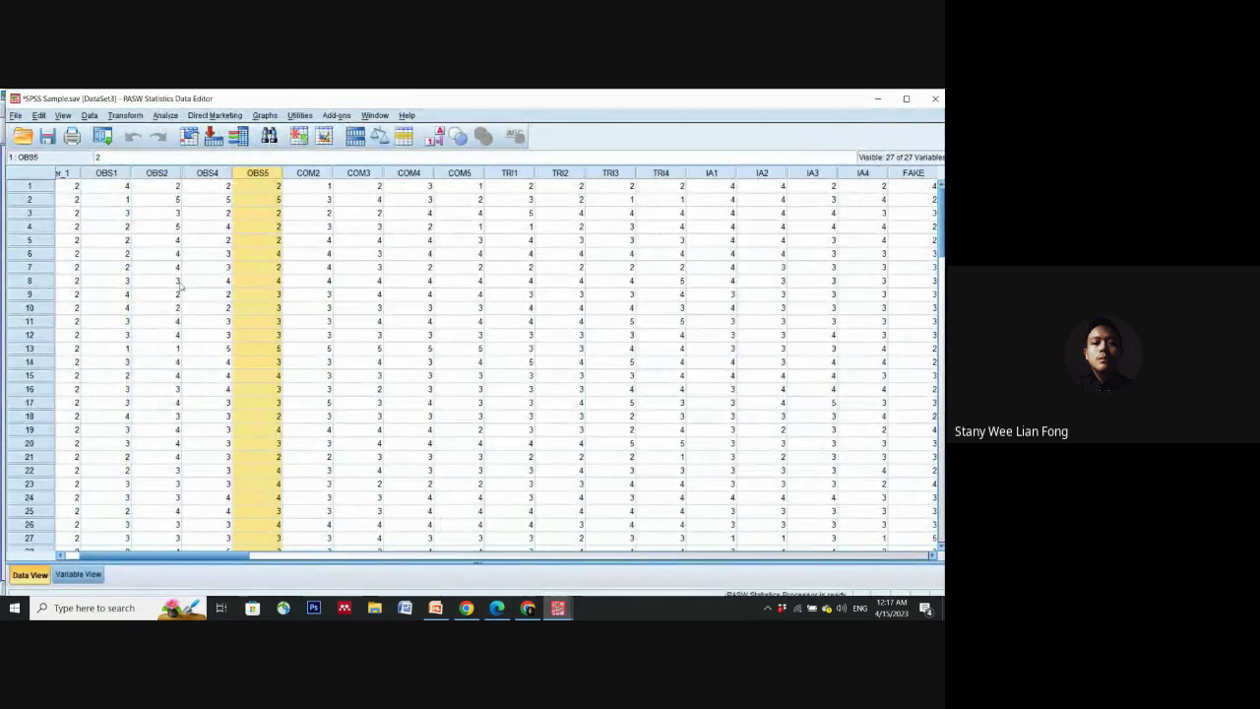
pyautogui.moveTo(246, 561); pyautogui.dragTo(230, 561)
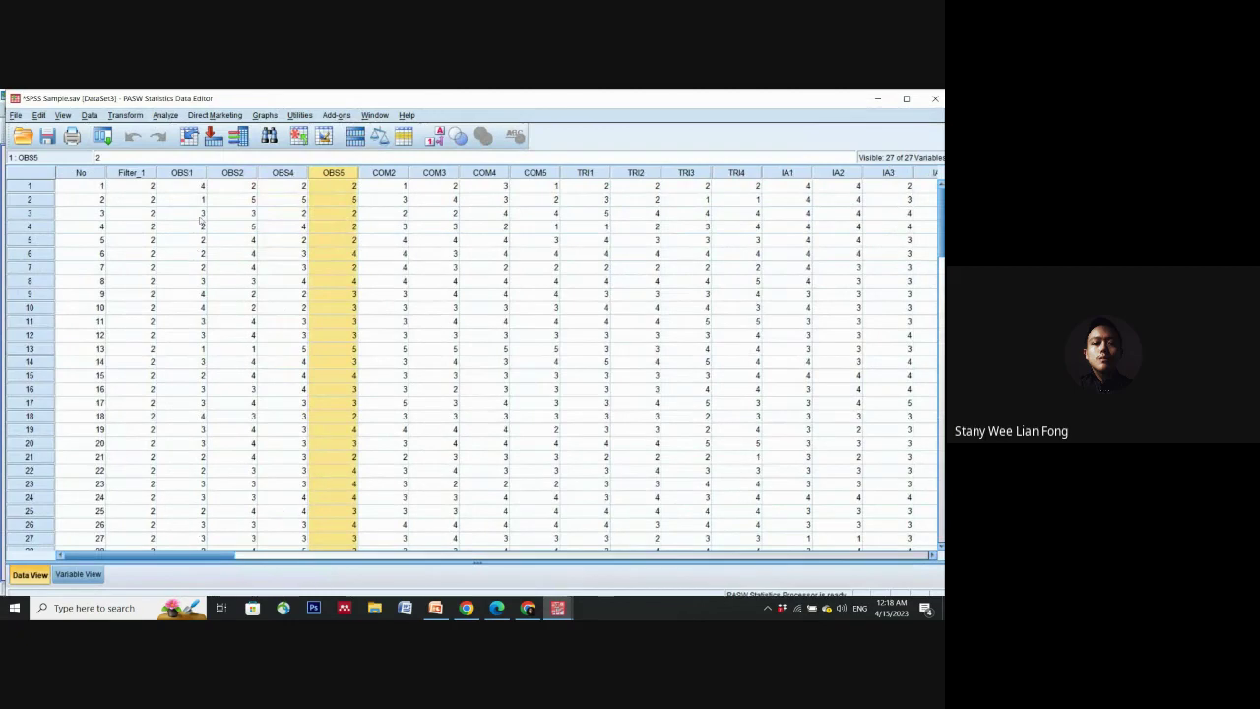
pyautogui.click(191, 187)
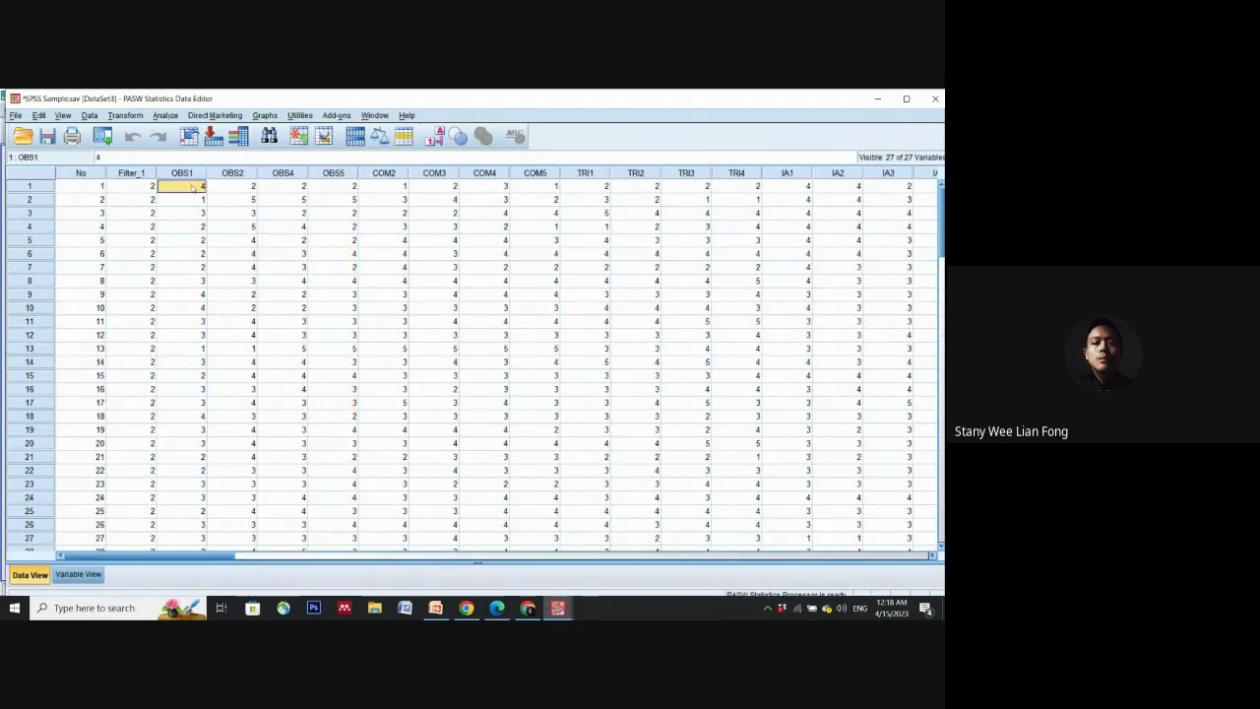
pyautogui.click(199, 200)
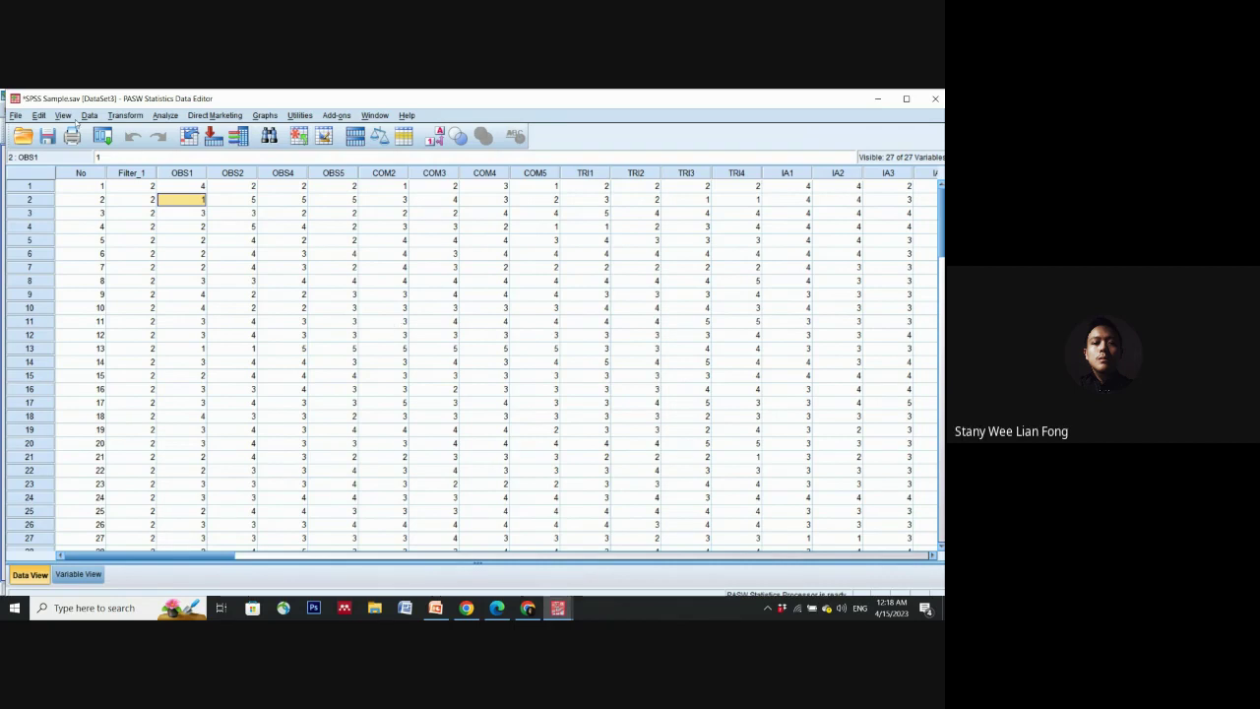
# Step: Run the same reverse recode on OBS1 again to restore its original coding, and return to the dataset
pyautogui.click(124, 116)
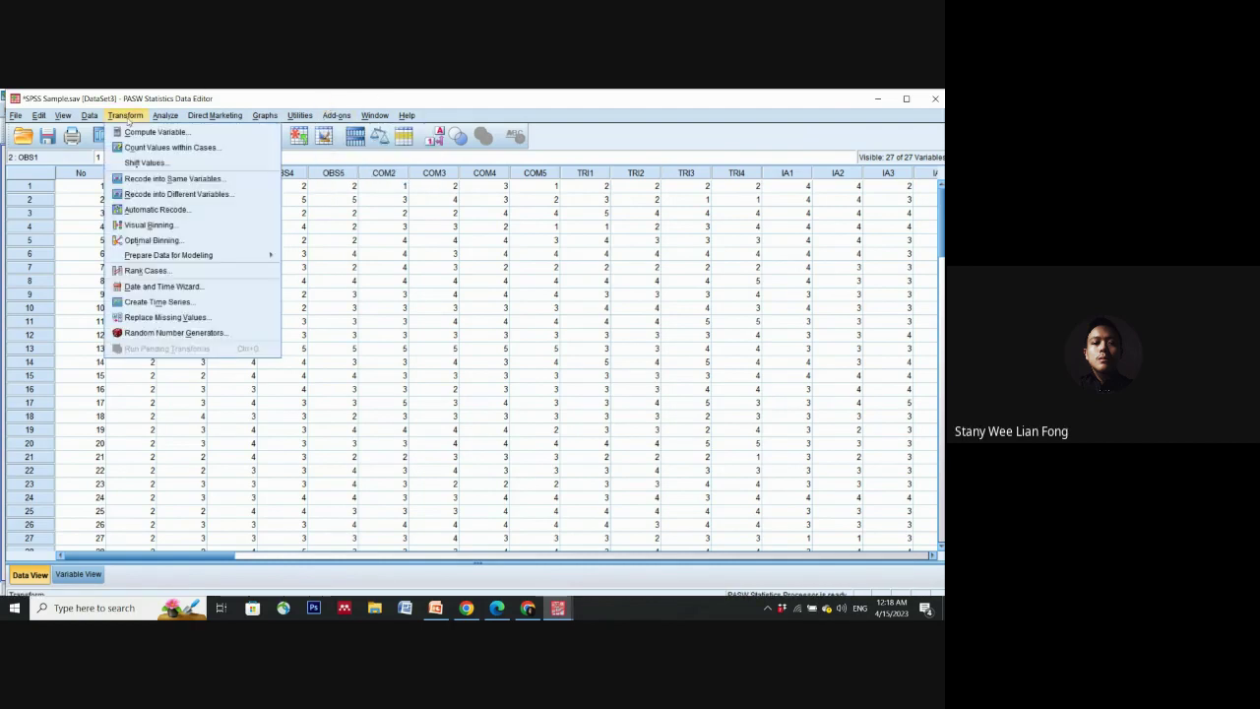
pyautogui.click(164, 179)
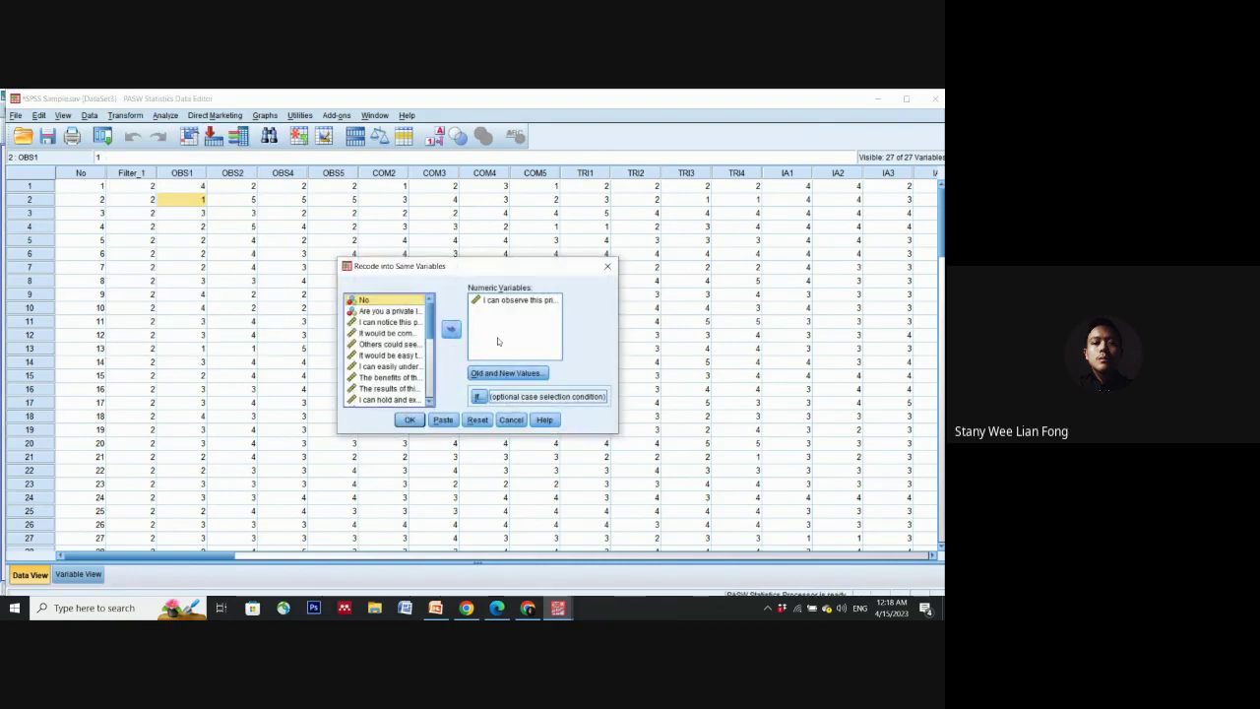
pyautogui.click(510, 375)
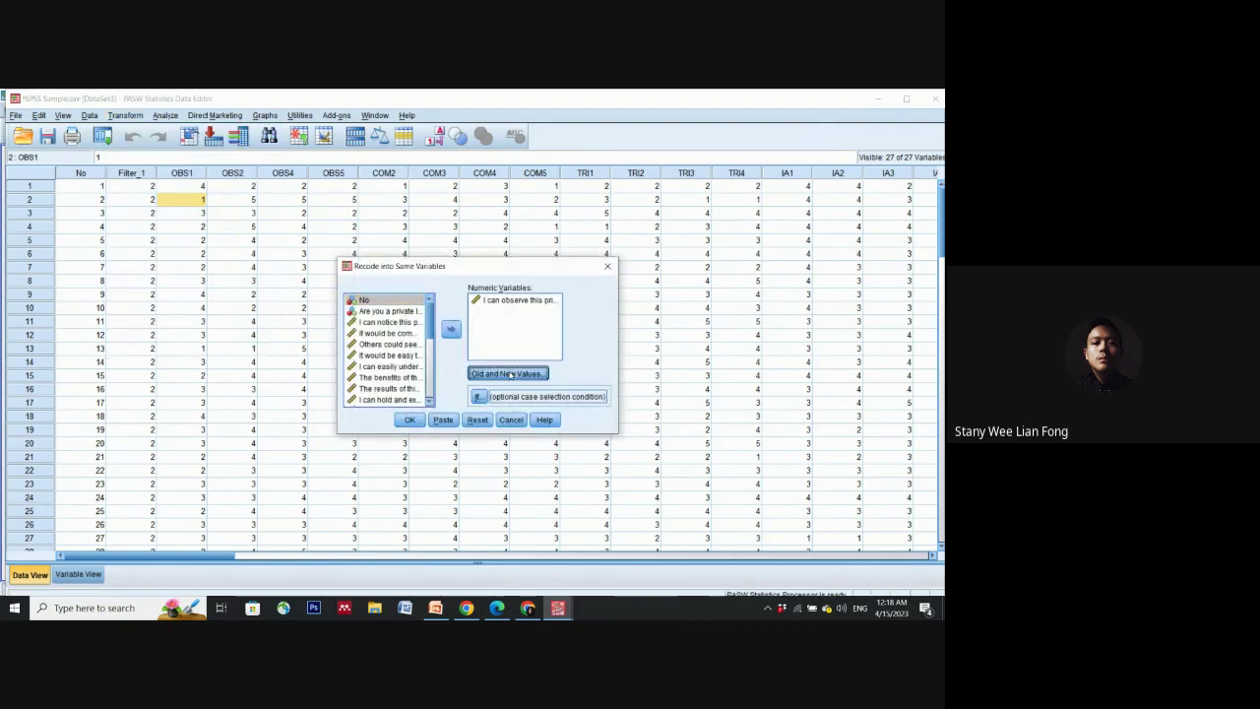
pyautogui.click(680, 231)
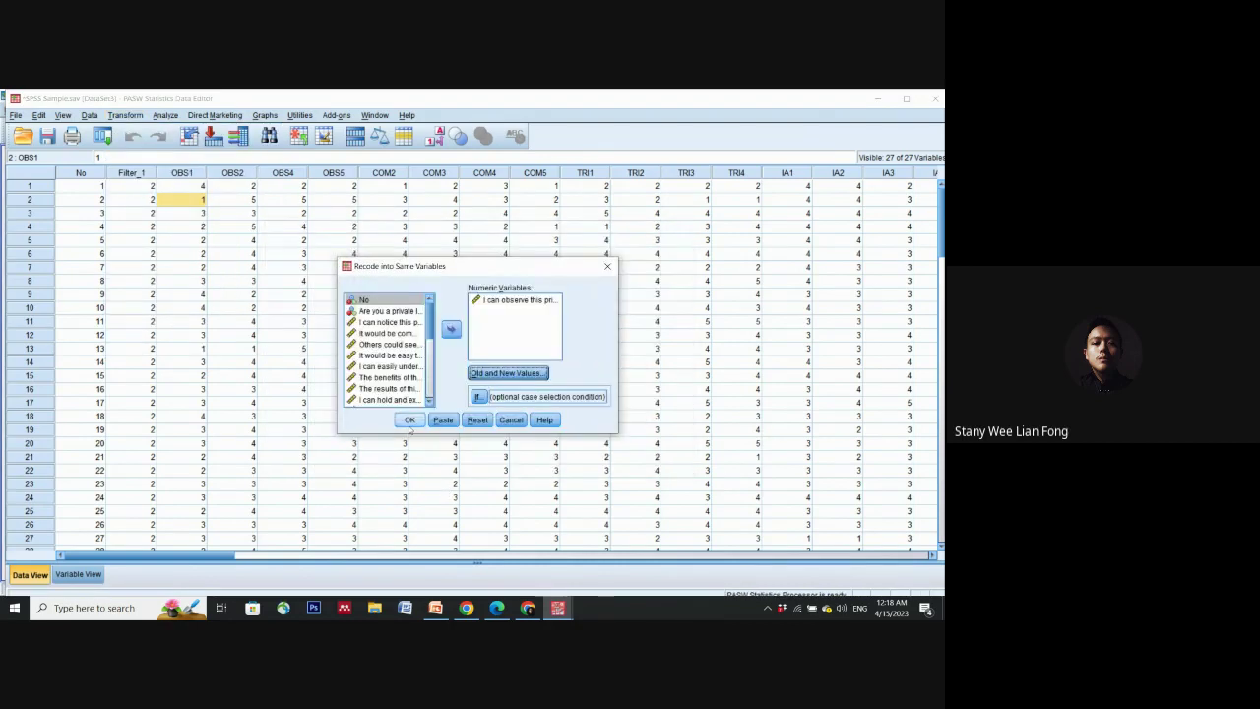
pyautogui.click(408, 420)
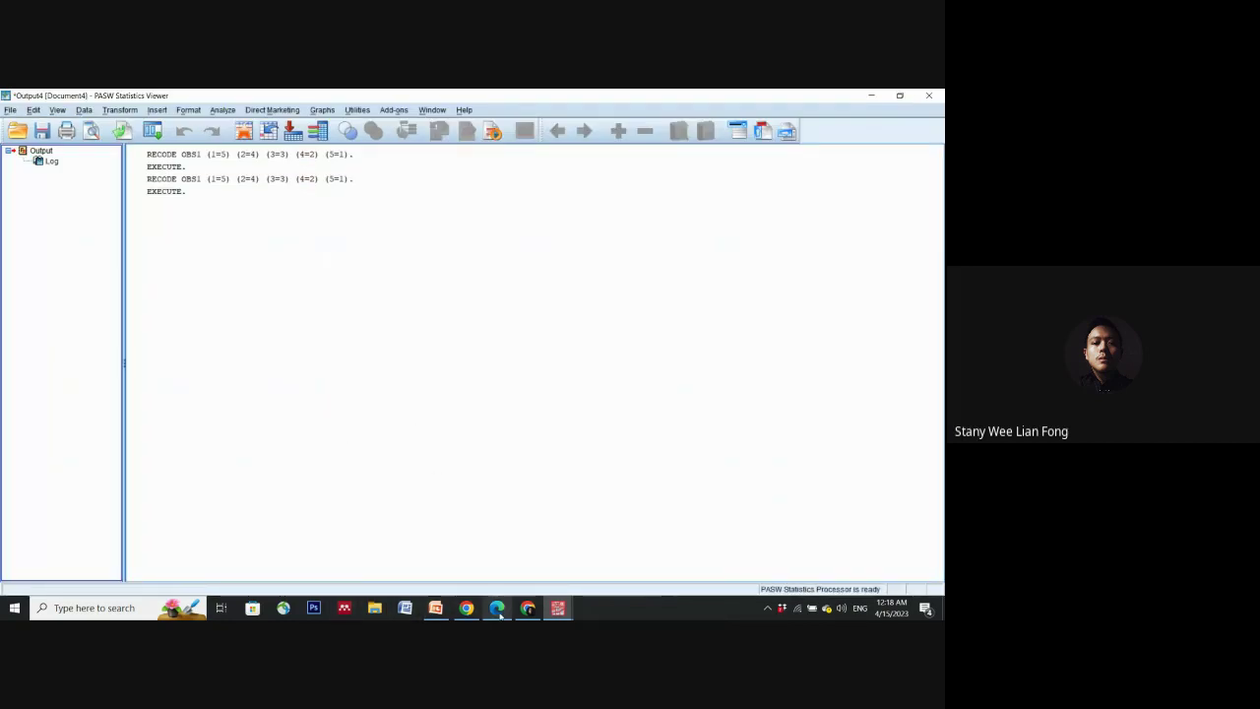
pyautogui.moveTo(558, 607)
pyautogui.click(472, 570)
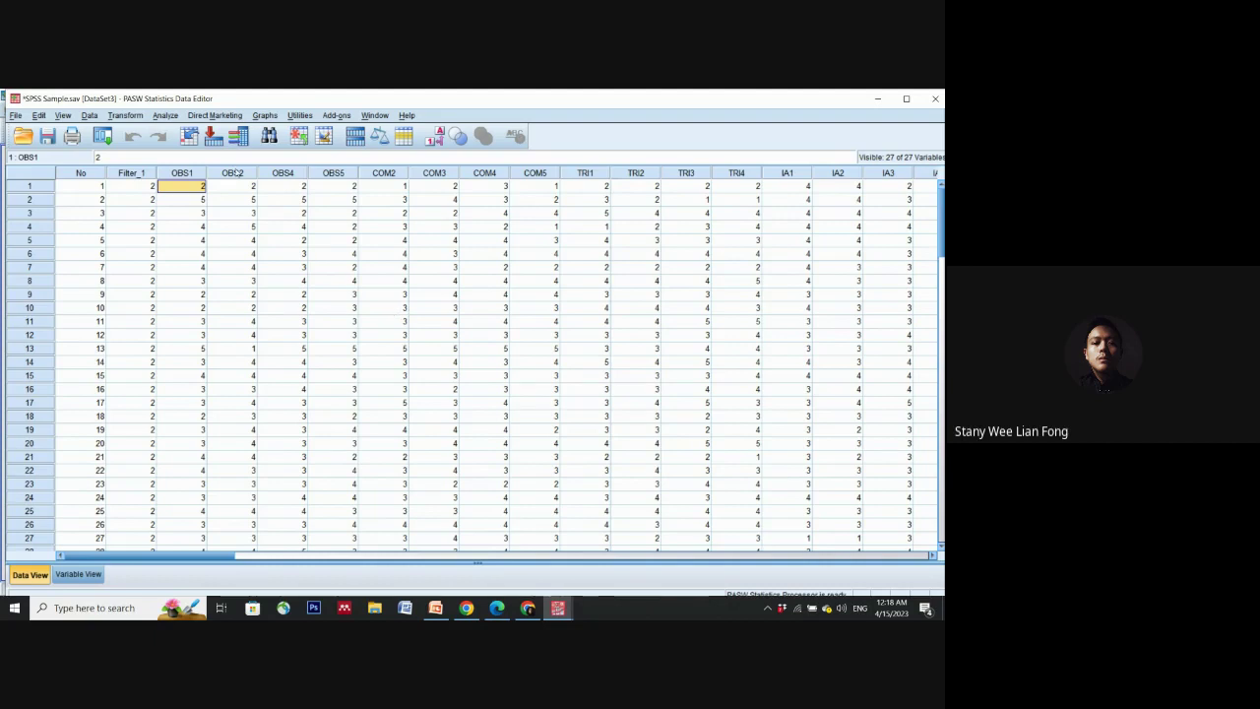
# Step: Start a Reliability Analysis with the Alpha model and remove FAKE from its items
pyautogui.click(173, 117)
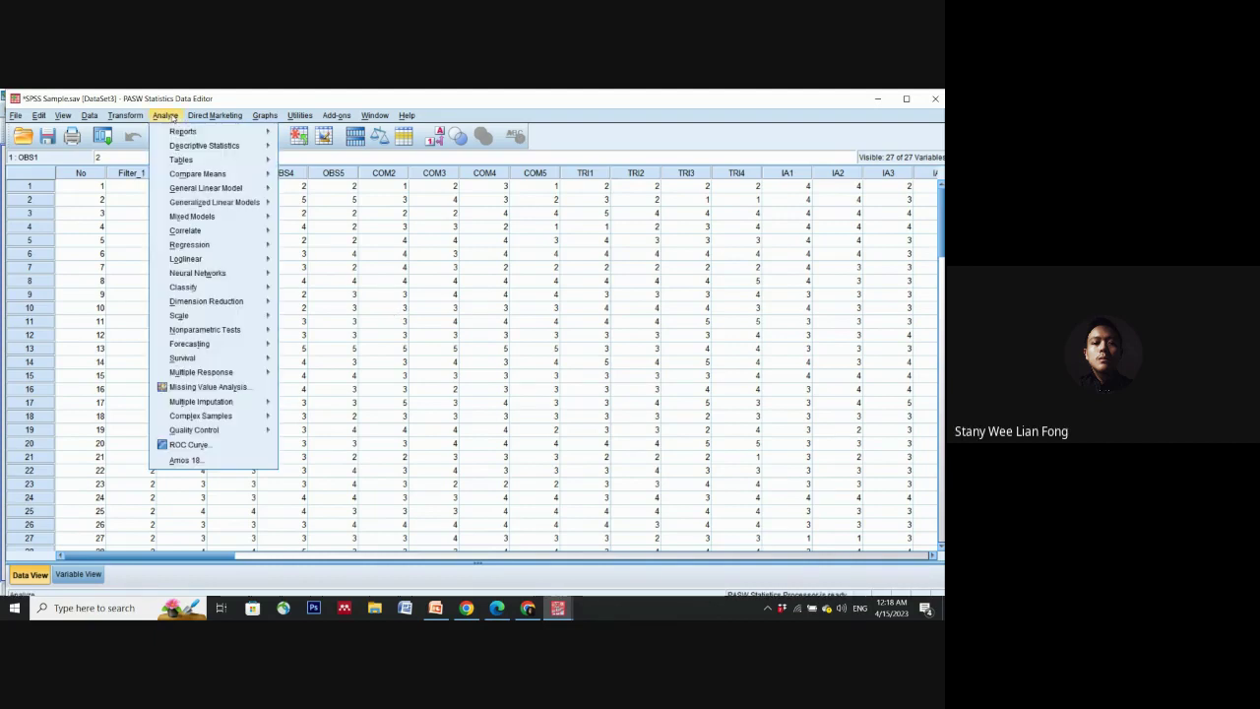
pyautogui.moveTo(222, 318)
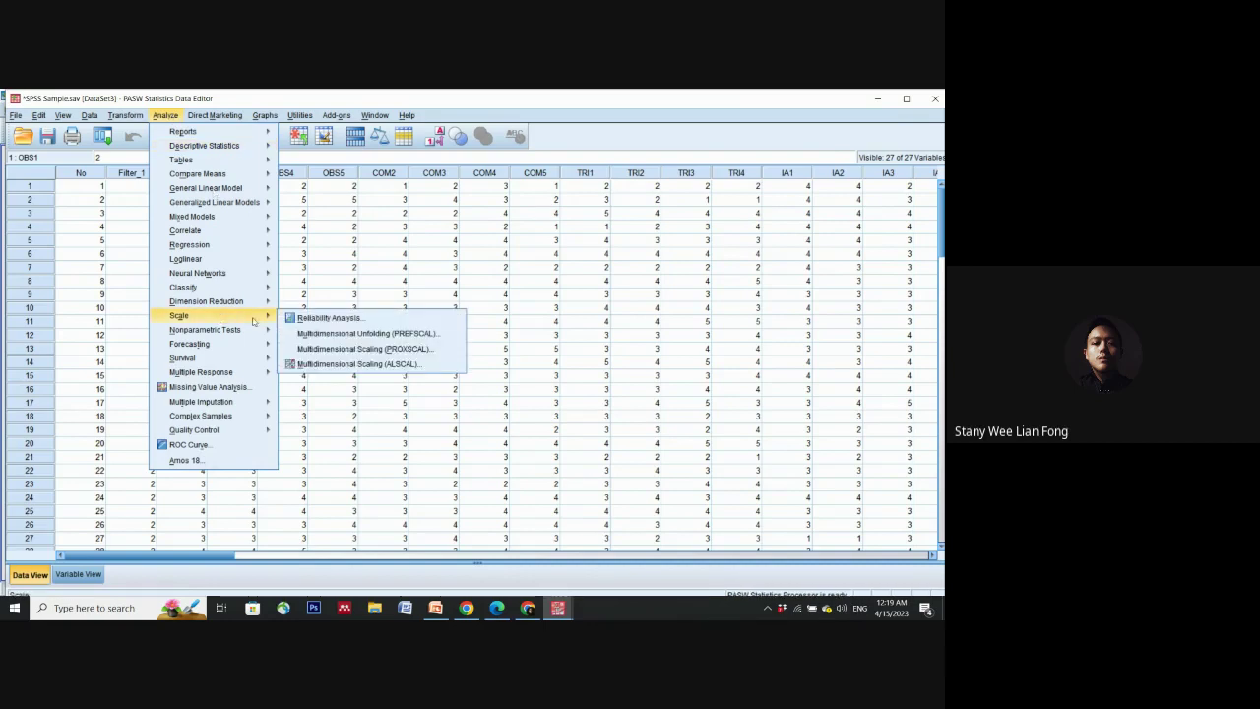
pyautogui.click(325, 318)
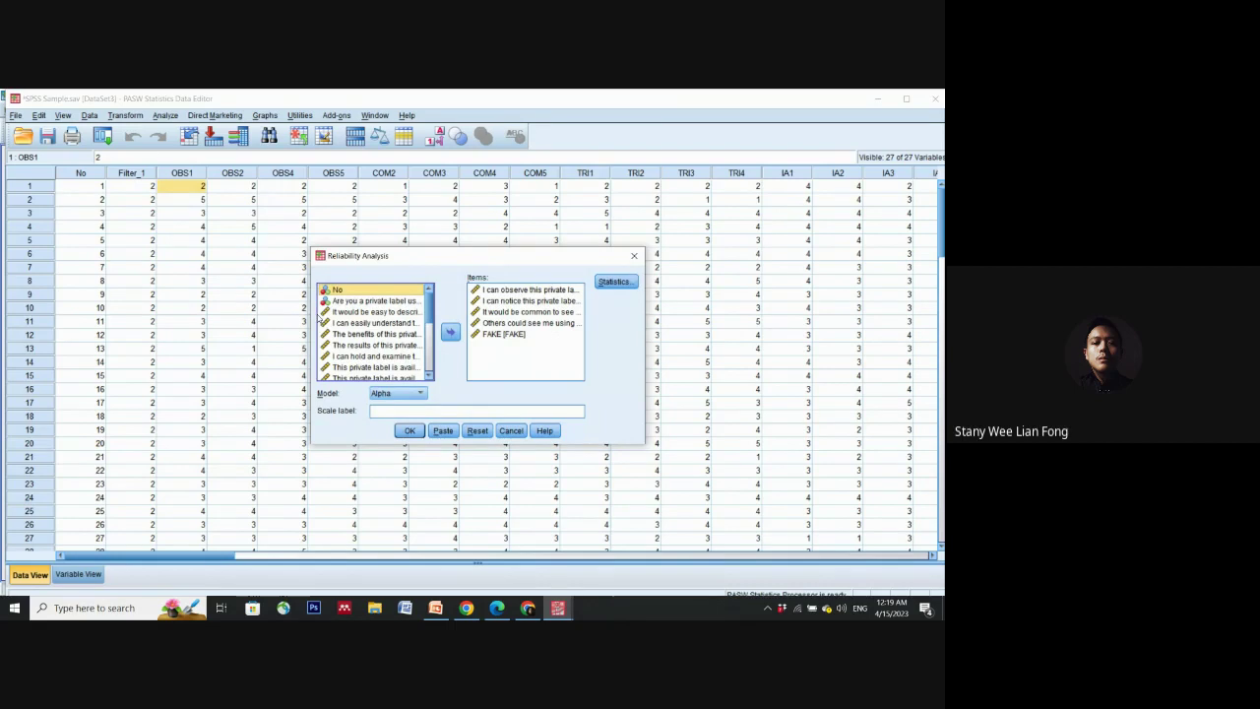
pyautogui.click(503, 334)
pyautogui.click(450, 332)
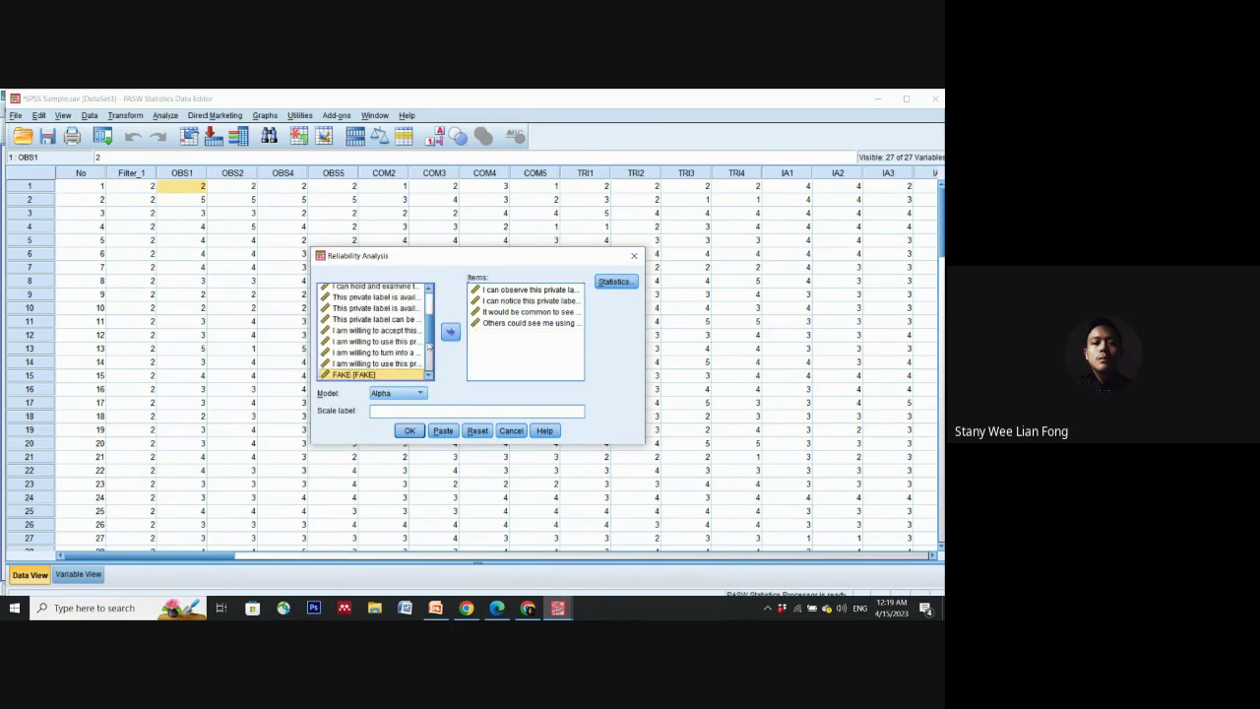
# Step: Take OBS1, OBS2, OBS4 and OBS5 out of the reliability items and add the same four back
pyautogui.scroll(6, 374, 318)
pyautogui.click(366, 312)
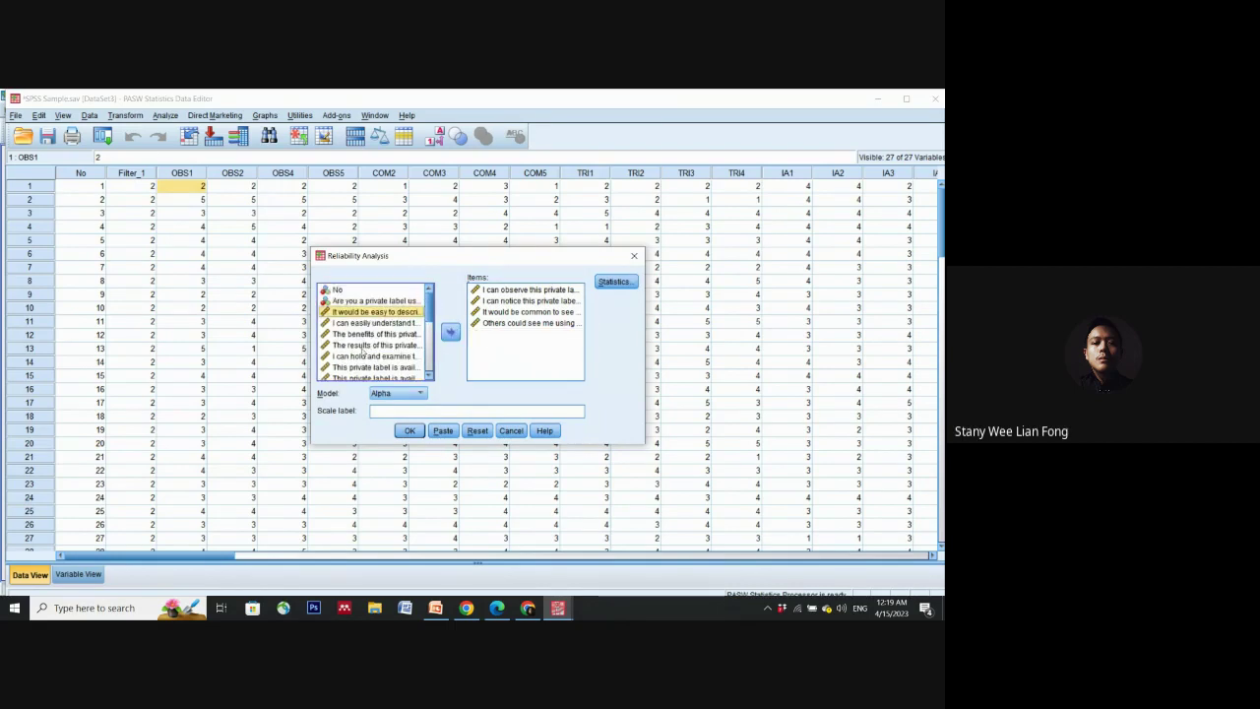
pyautogui.keyDown('shift'); pyautogui.click(363, 346); pyautogui.keyUp('shift')
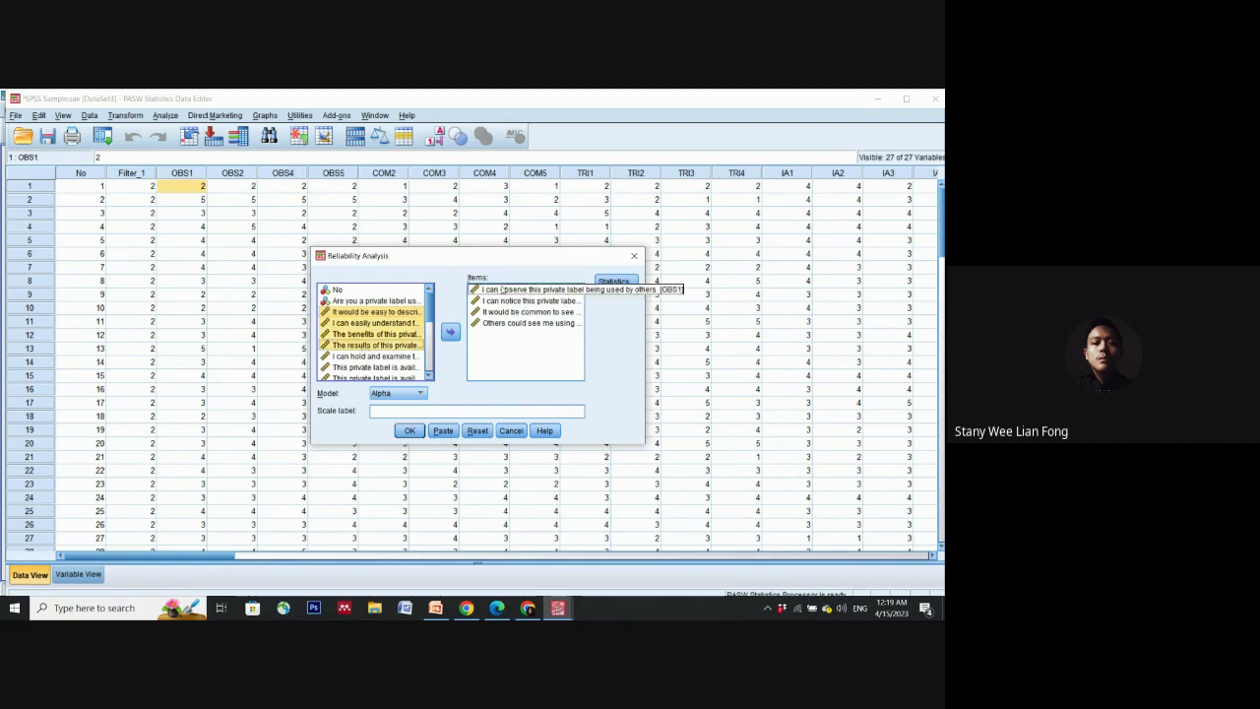
pyautogui.click(496, 330)
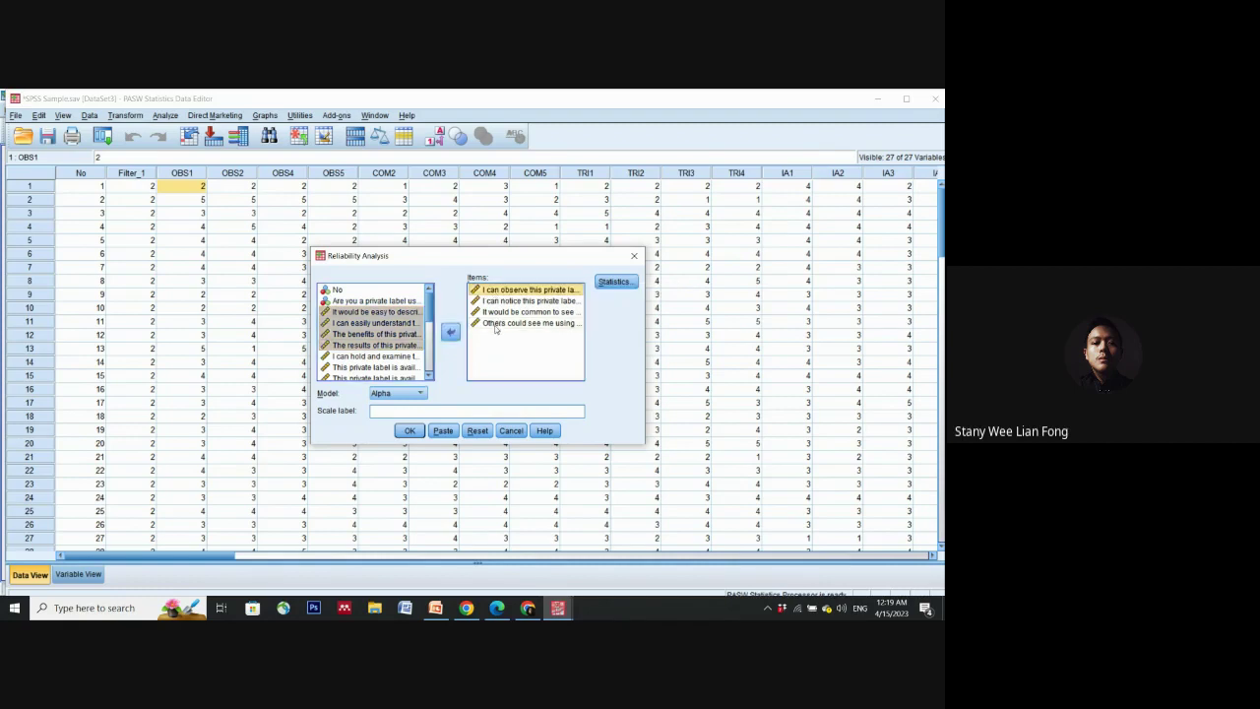
pyautogui.keyDown('shift'); pyautogui.click(497, 324); pyautogui.keyUp('shift')
pyautogui.click(450, 332)
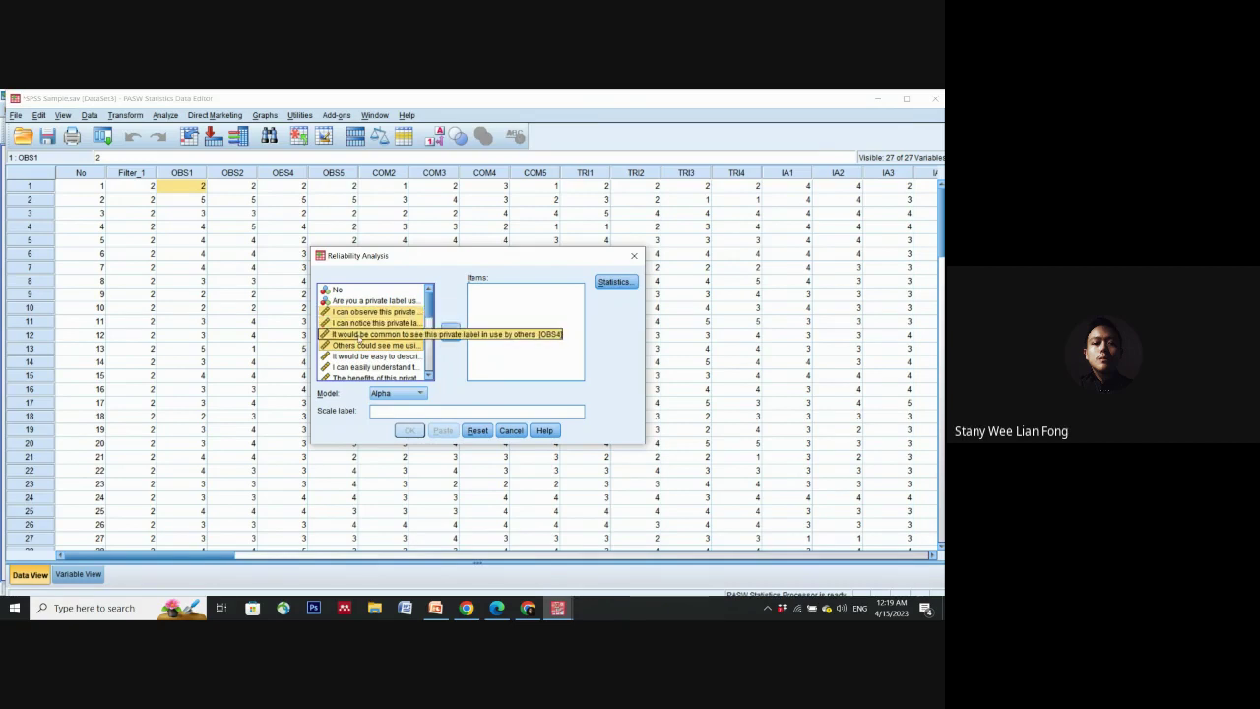
pyautogui.click(450, 334)
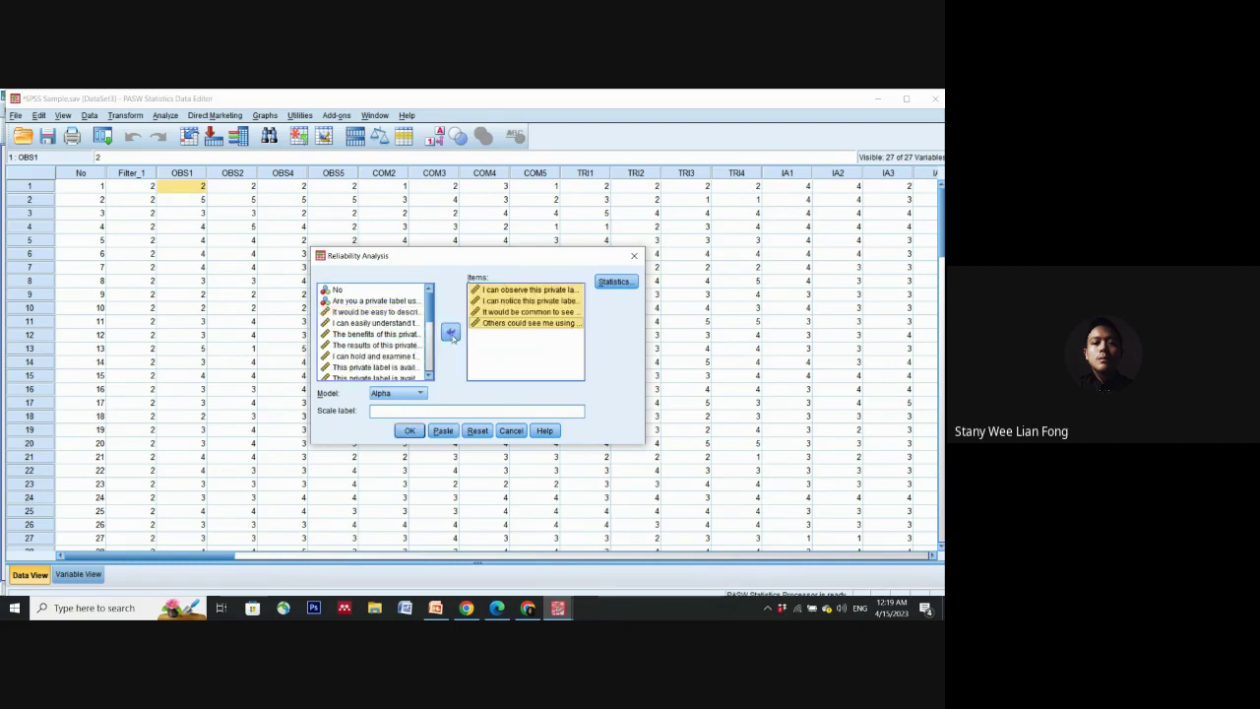
# Step: Run the reliability analysis with the Scale if item deleted statistic enabled, and inspect the Reliability Statistics table
pyautogui.click(615, 282)
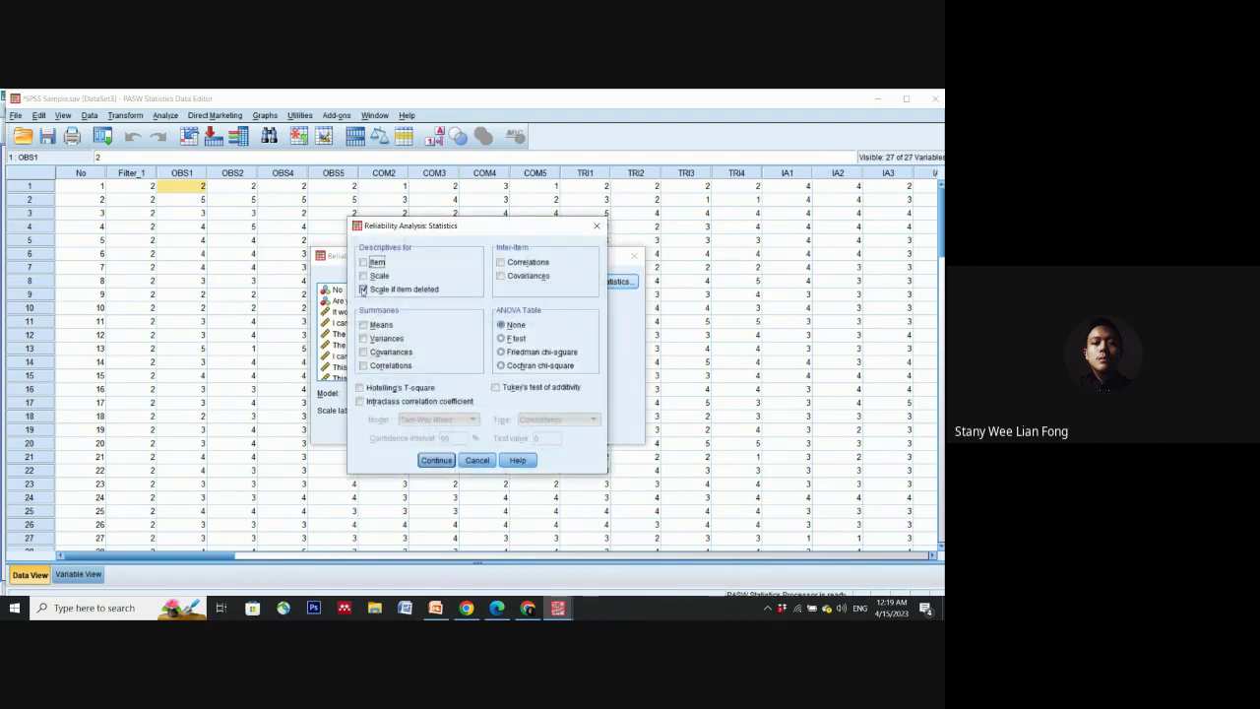
pyautogui.click(364, 290)
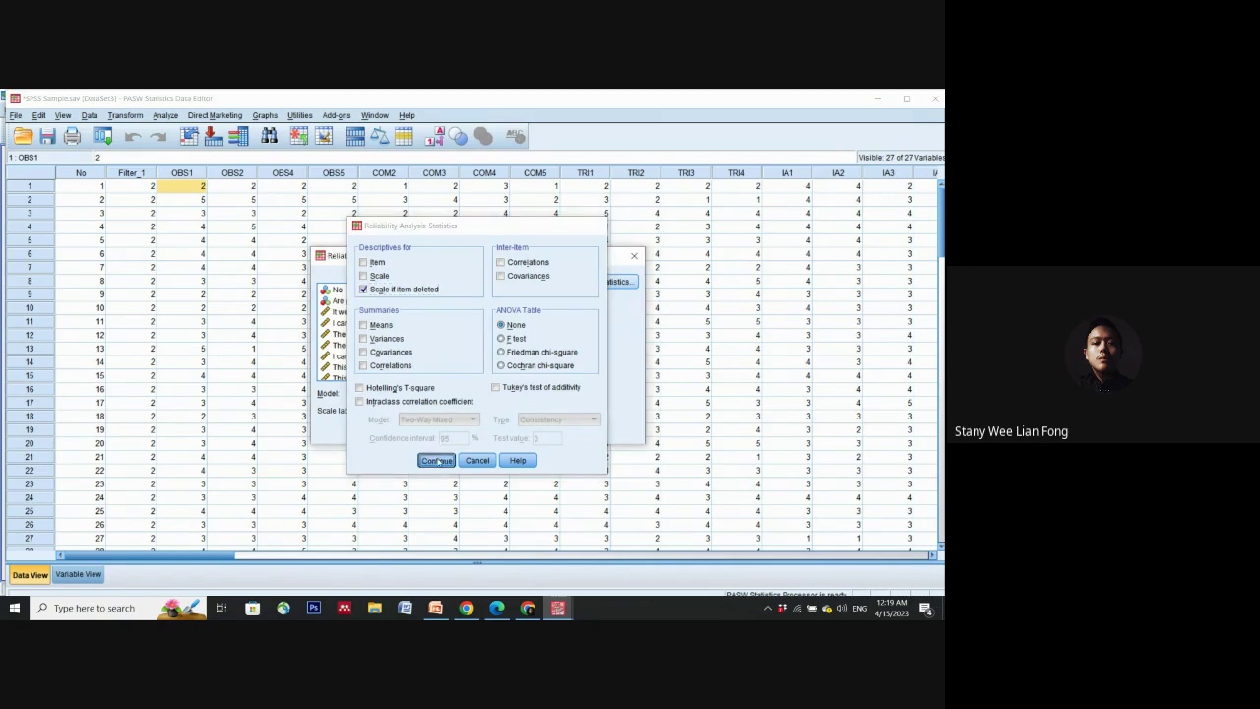
pyautogui.click(437, 460)
pyautogui.click(408, 431)
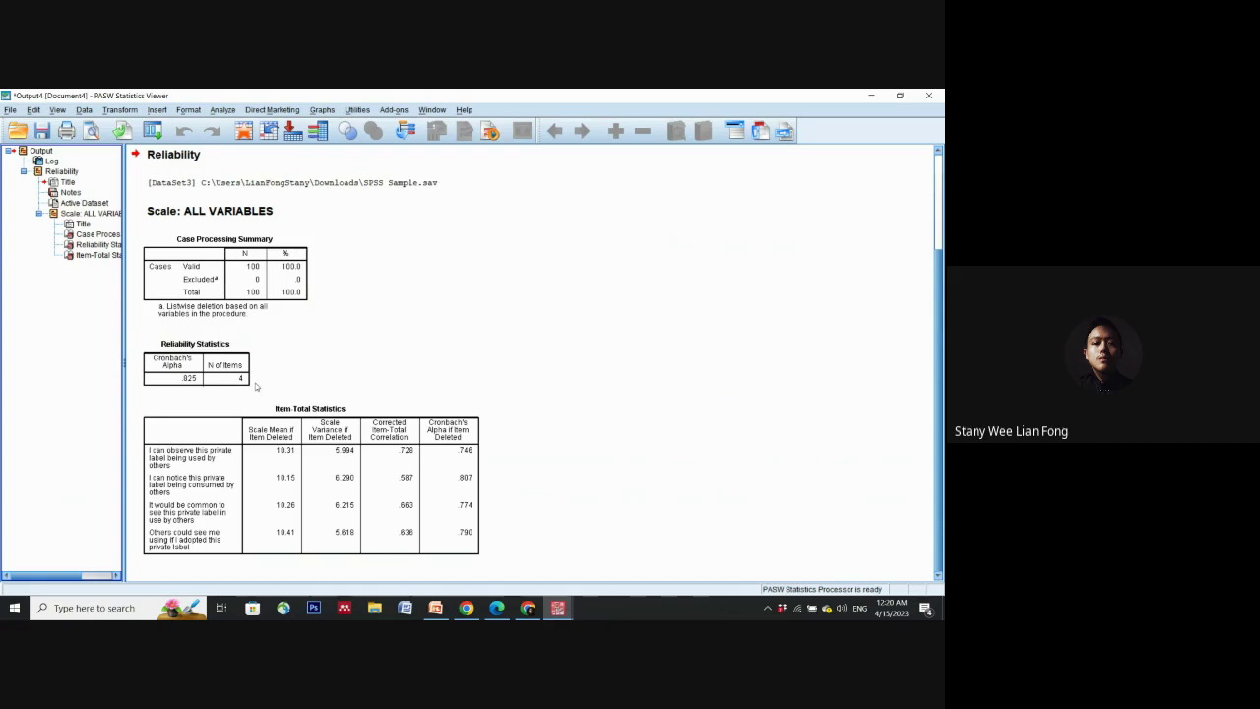
pyautogui.click(240, 346)
pyautogui.click(225, 361)
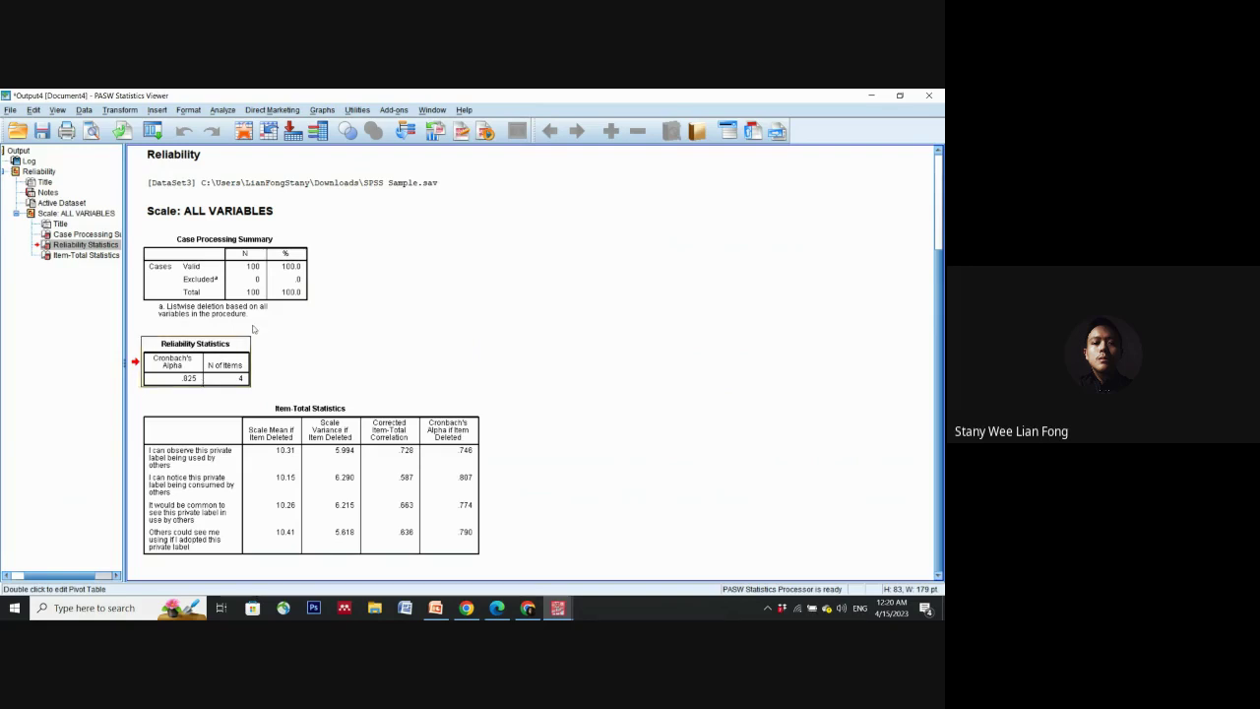
# Step: Switch to the SPSS analysis guideline PDF in Edge and find the sample reliability test table under Analysis Tables
pyautogui.click(497, 608)
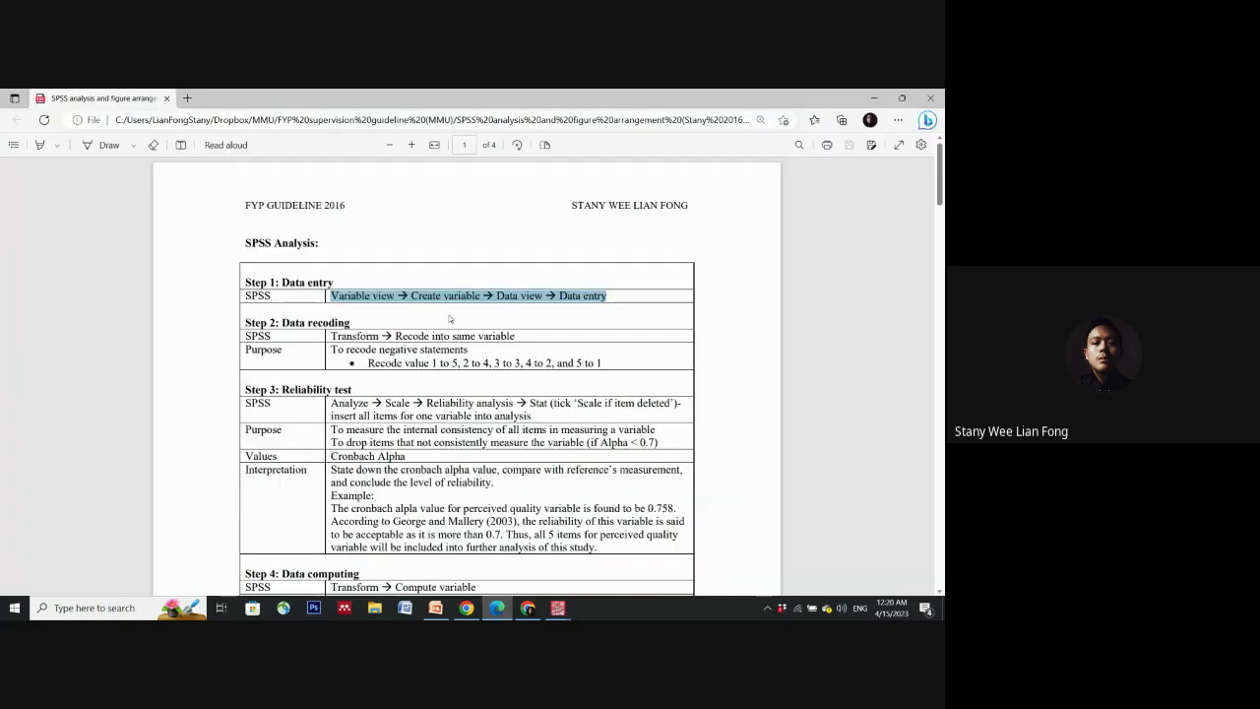
pyautogui.scroll(-4, 470, 344)
pyautogui.scroll(-10, 471, 344)
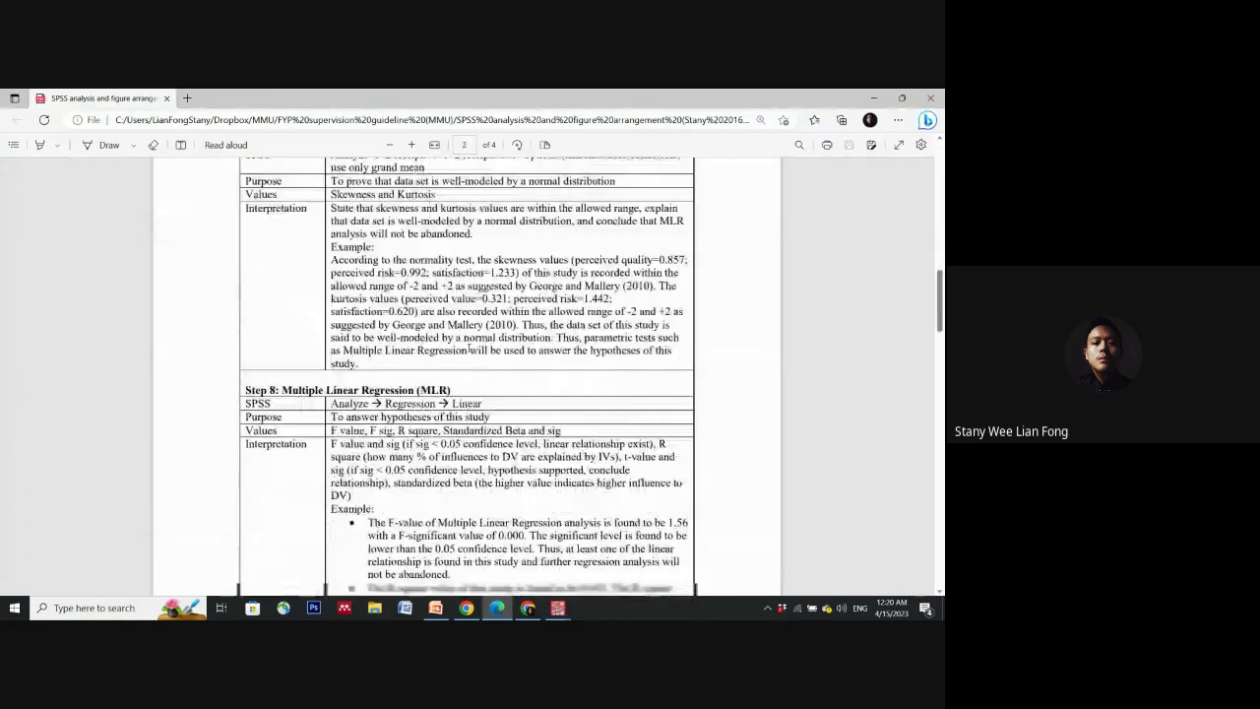
pyautogui.scroll(-1, 468, 347)
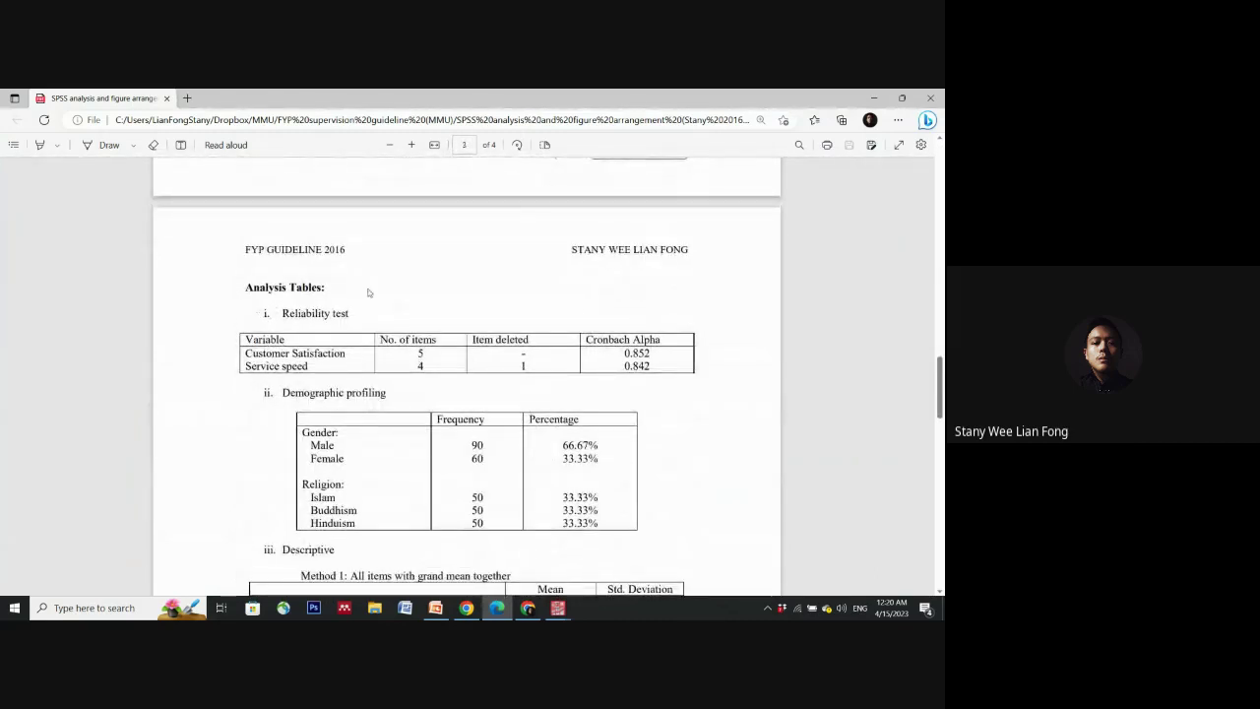
pyautogui.keyDown('ctrl'); pyautogui.scroll(2, 388, 320); pyautogui.keyUp('ctrl')
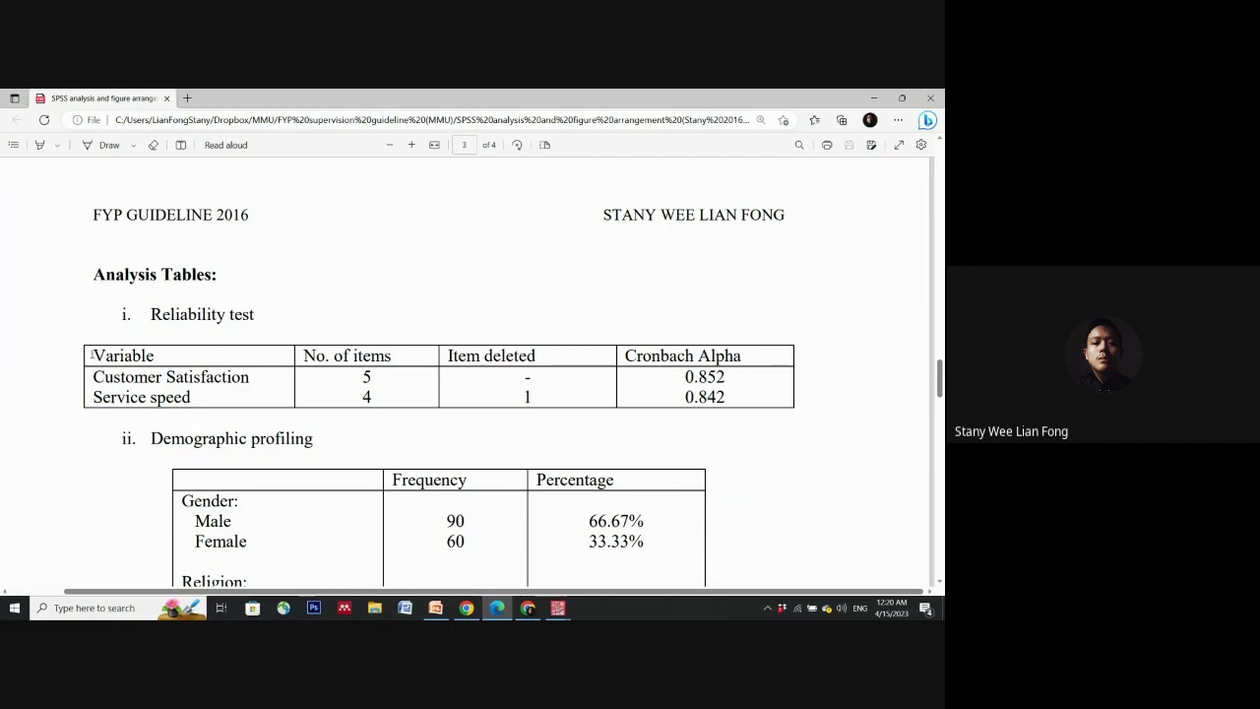
# Step: Review the sample table's Variable heading and the Customer Satisfaction row's number of items, item deleted and Cronbach Alpha entries
pyautogui.moveTo(92, 355); pyautogui.dragTo(154, 356)
pyautogui.click(197, 399)
pyautogui.moveTo(93, 377); pyautogui.dragTo(256, 379)
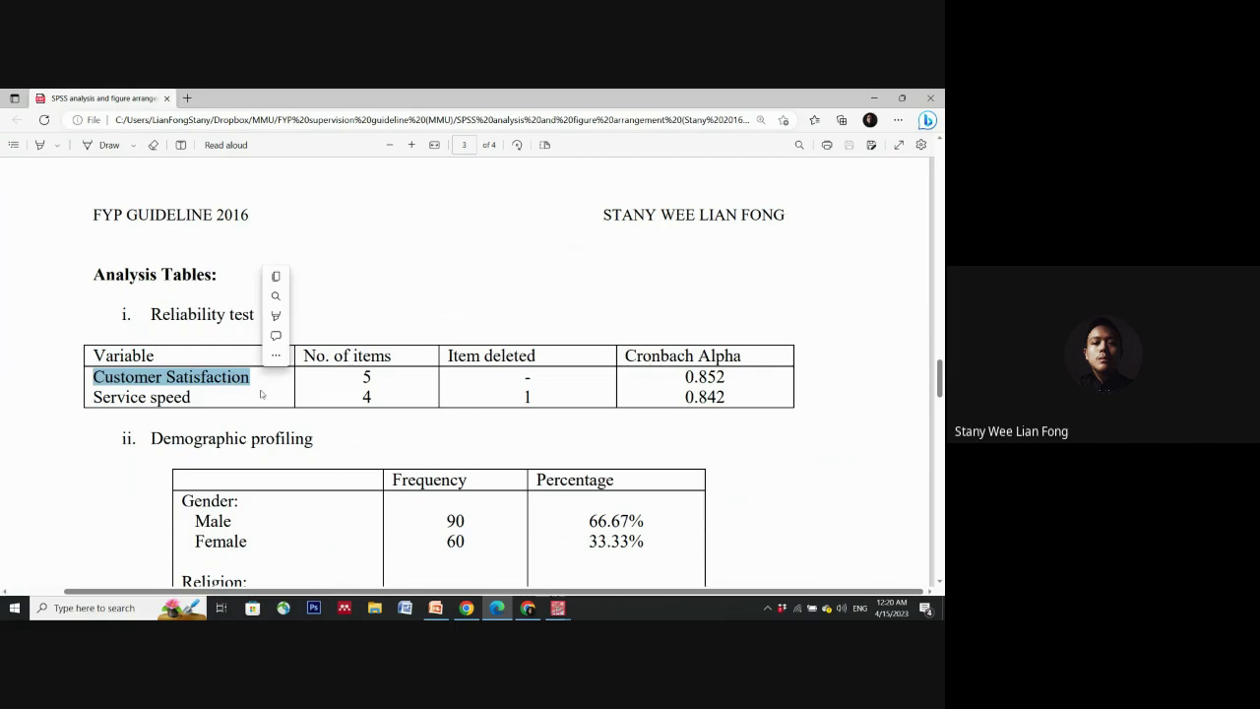
pyautogui.moveTo(360, 377); pyautogui.dragTo(373, 377)
pyautogui.moveTo(522, 377); pyautogui.dragTo(532, 377)
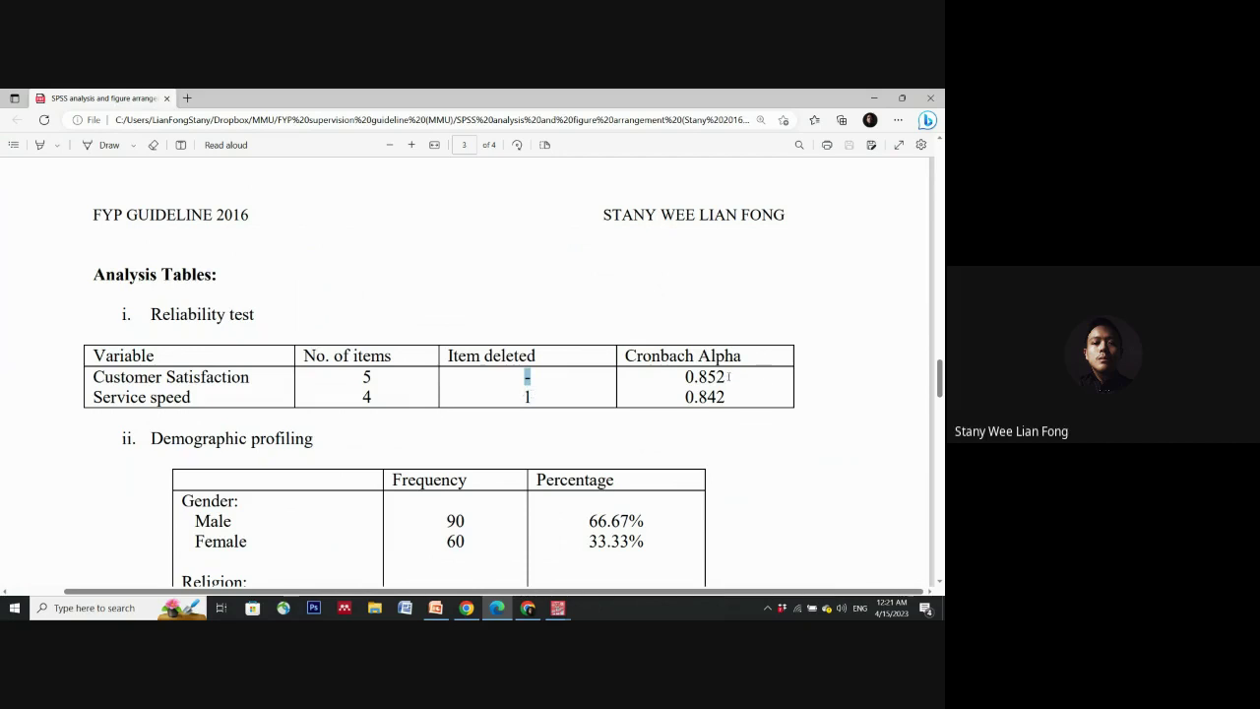
pyautogui.moveTo(728, 378); pyautogui.dragTo(688, 379)
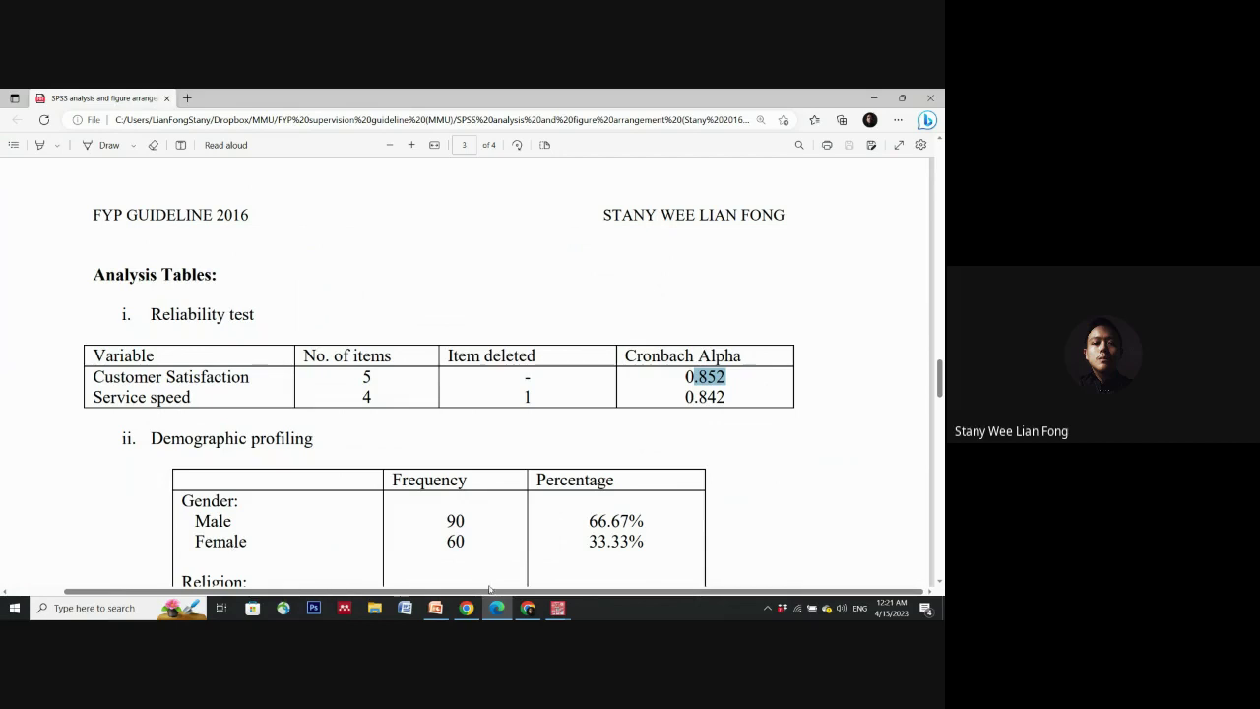
# Step: Return to the SPSS Sample.sav dataset and reopen the Reliability Analysis
pyautogui.moveTo(558, 610)
pyautogui.click(424, 548)
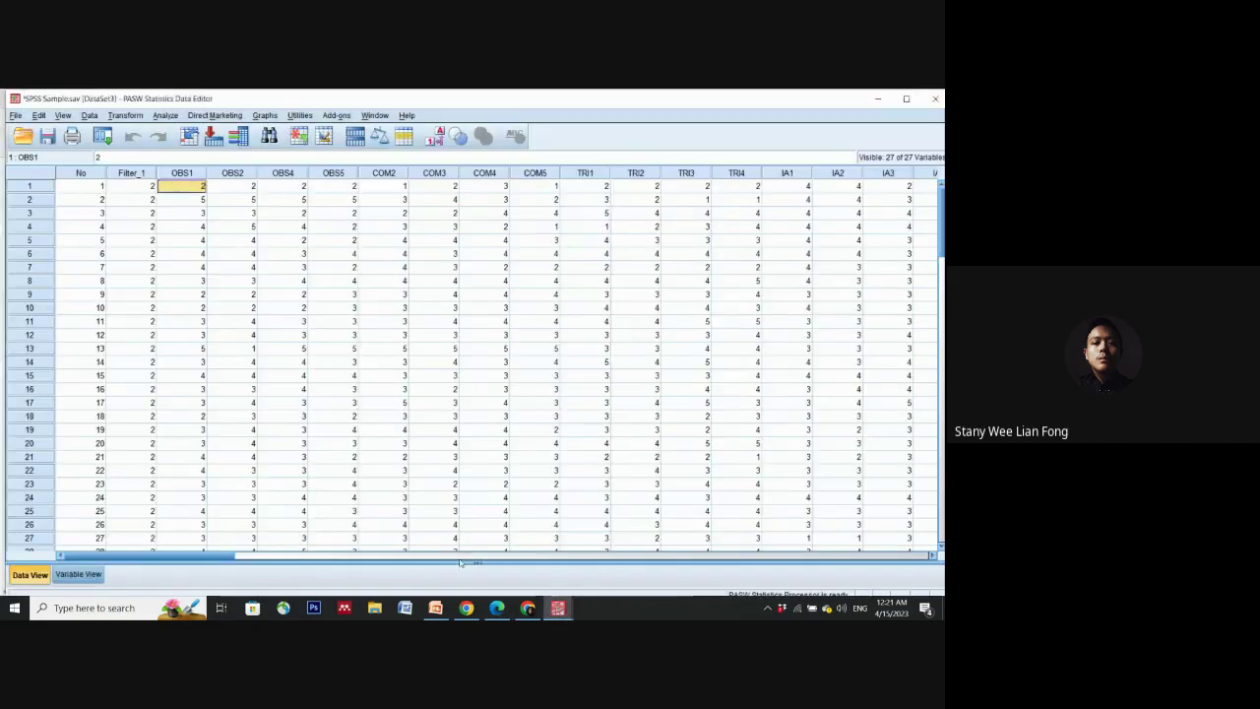
pyautogui.click(164, 115)
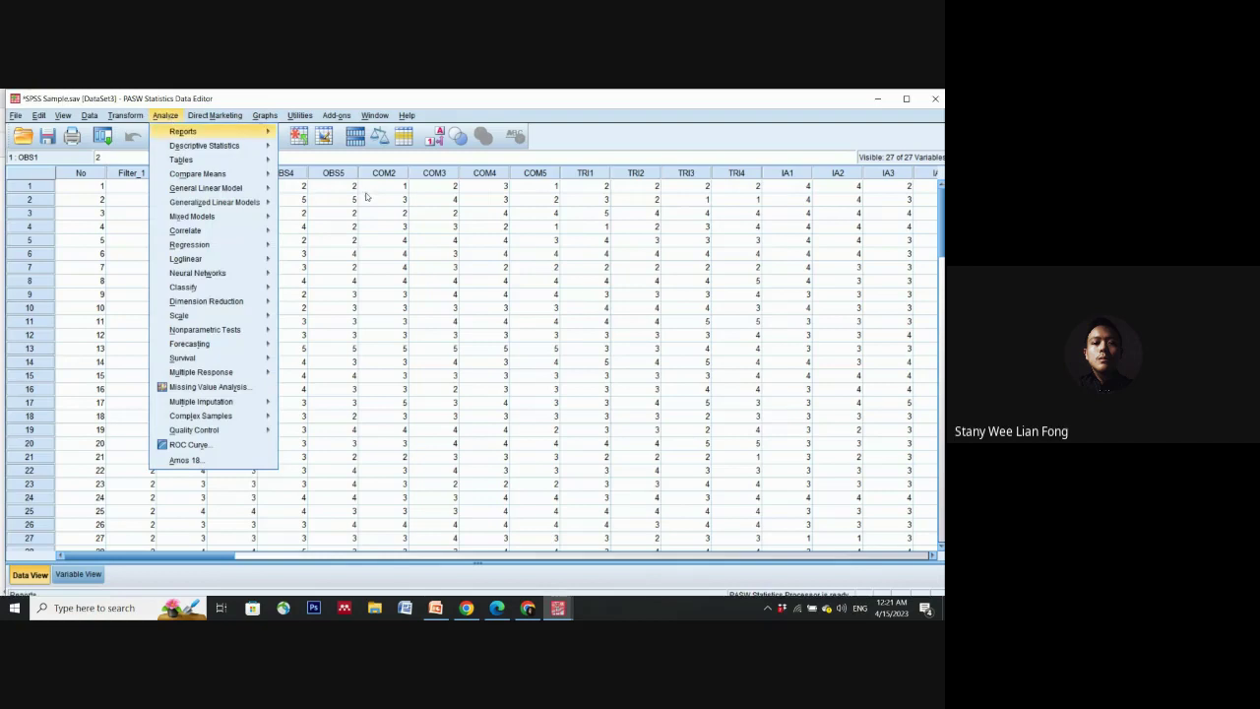
pyautogui.moveTo(270, 257)
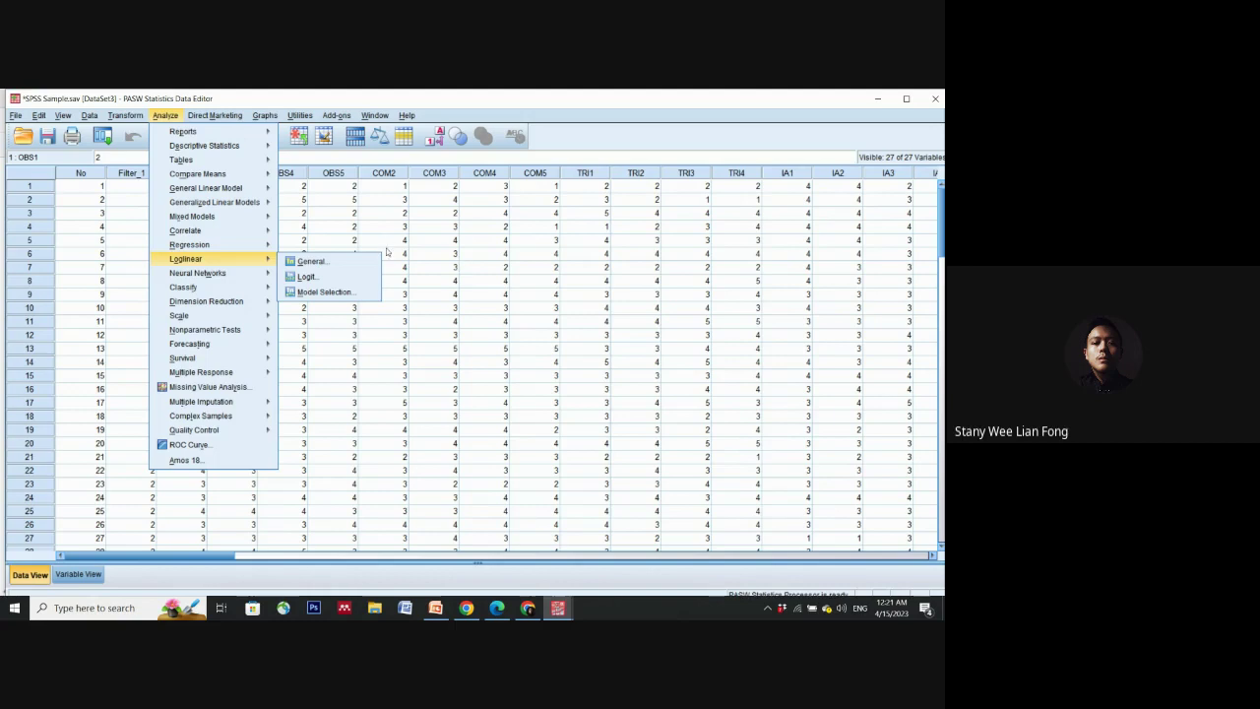
pyautogui.moveTo(140, 118)
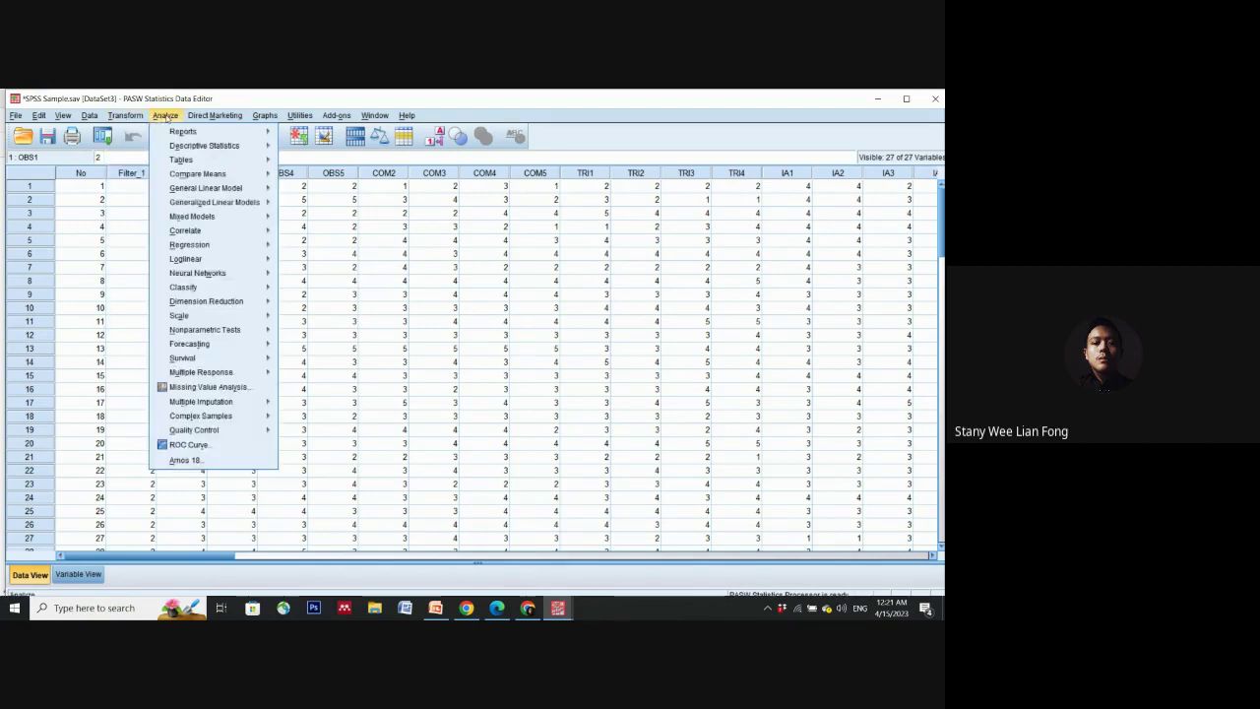
pyautogui.moveTo(214, 319)
pyautogui.click(327, 316)
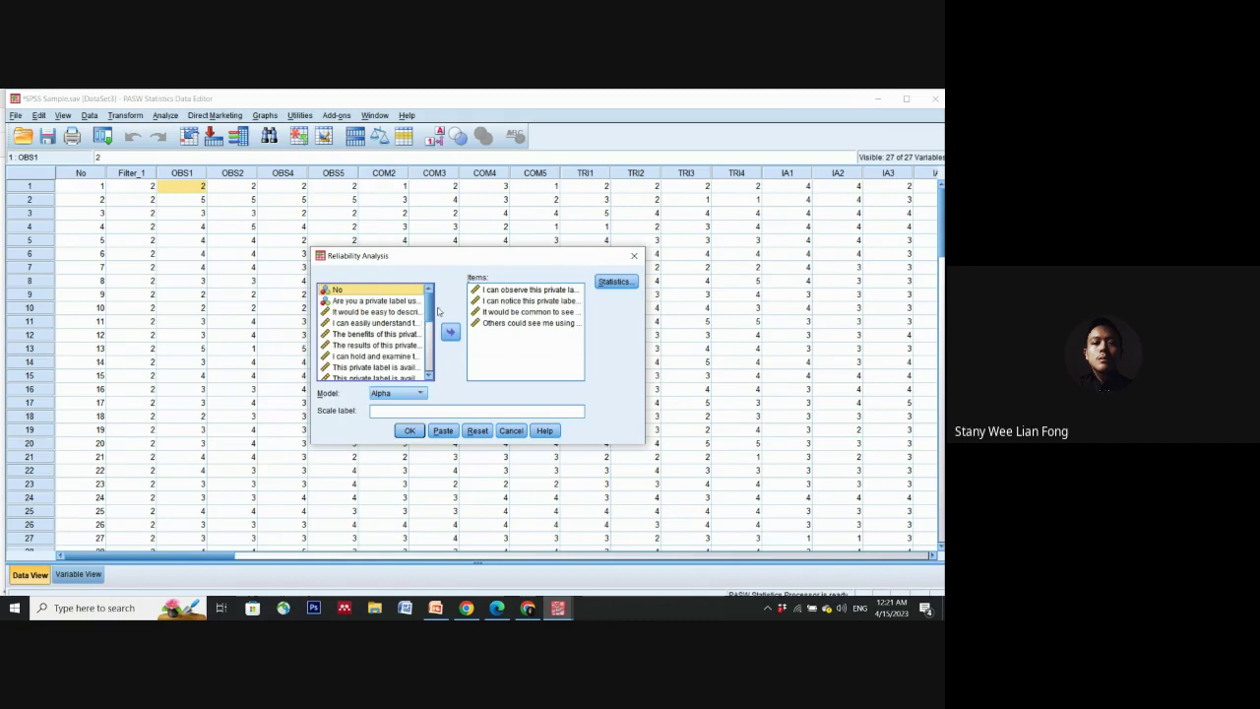
# Step: Add FAKE to the reliability items and take it back out
pyautogui.moveTo(431, 313); pyautogui.dragTo(434, 349)
pyautogui.click(362, 291)
pyautogui.click(450, 333)
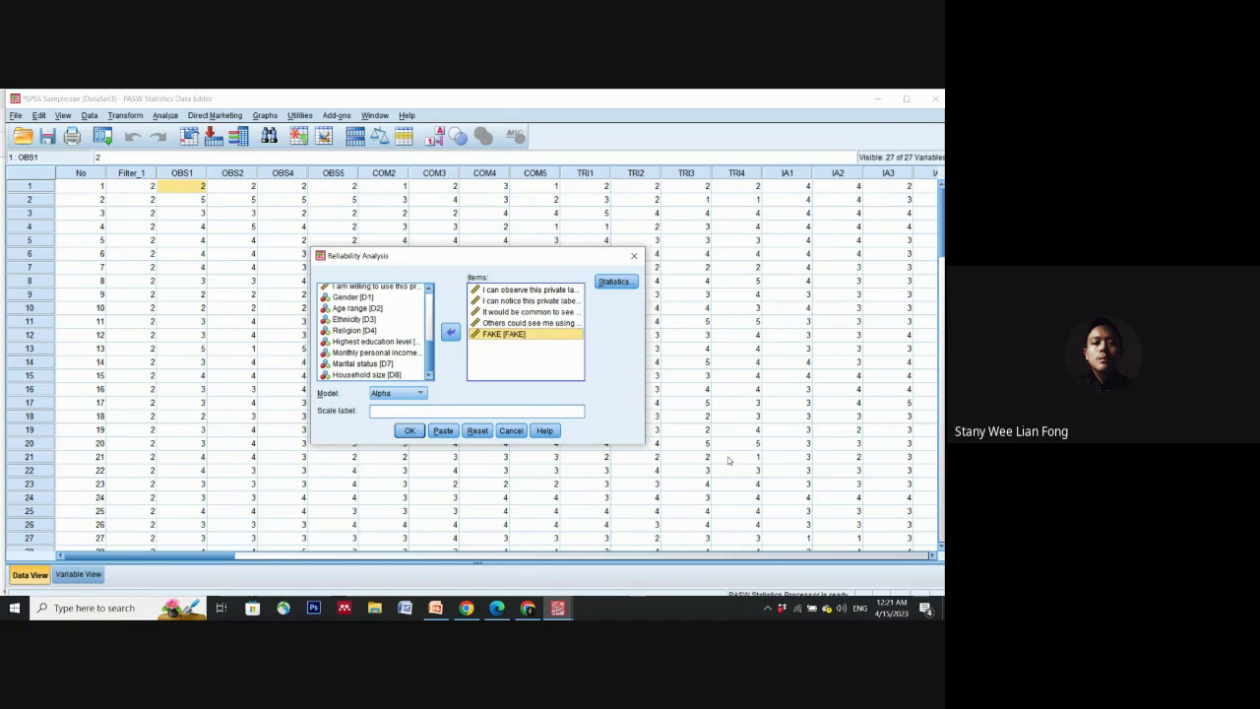
pyautogui.click(452, 334)
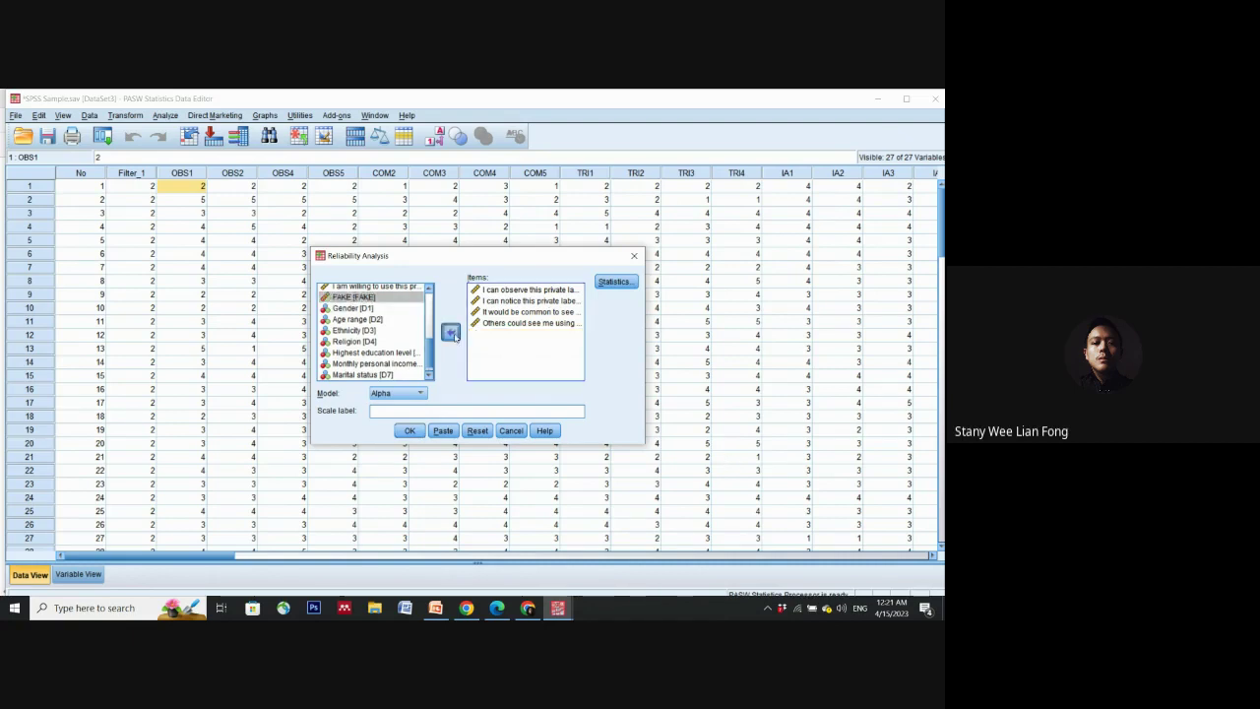
# Step: Check the sample reliability test table in the guideline PDF again
pyautogui.click(497, 608)
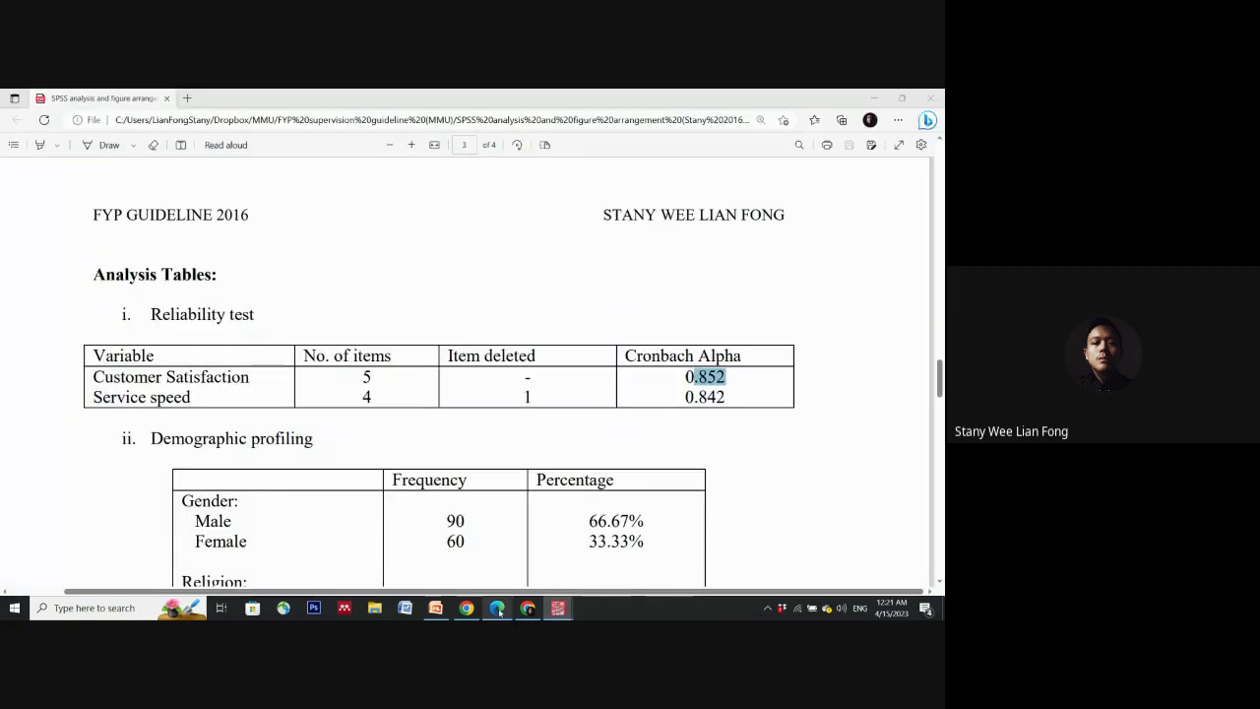
pyautogui.moveTo(558, 608)
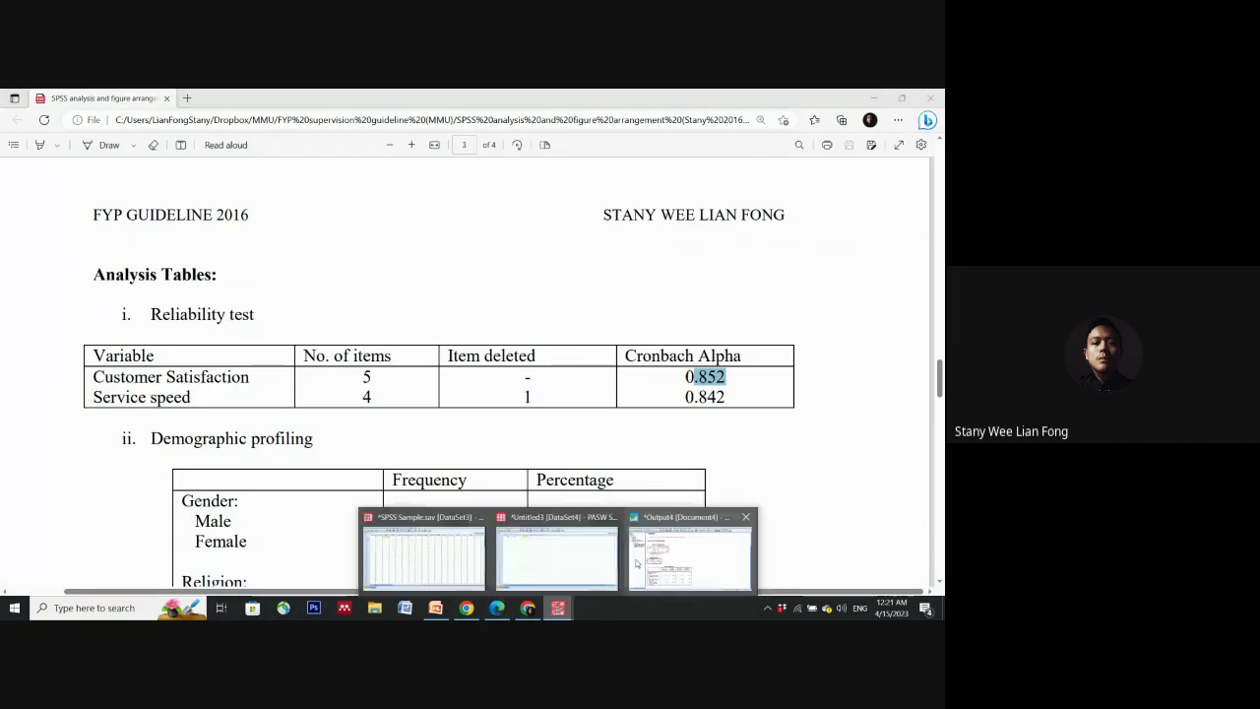
pyautogui.moveTo(640, 564)
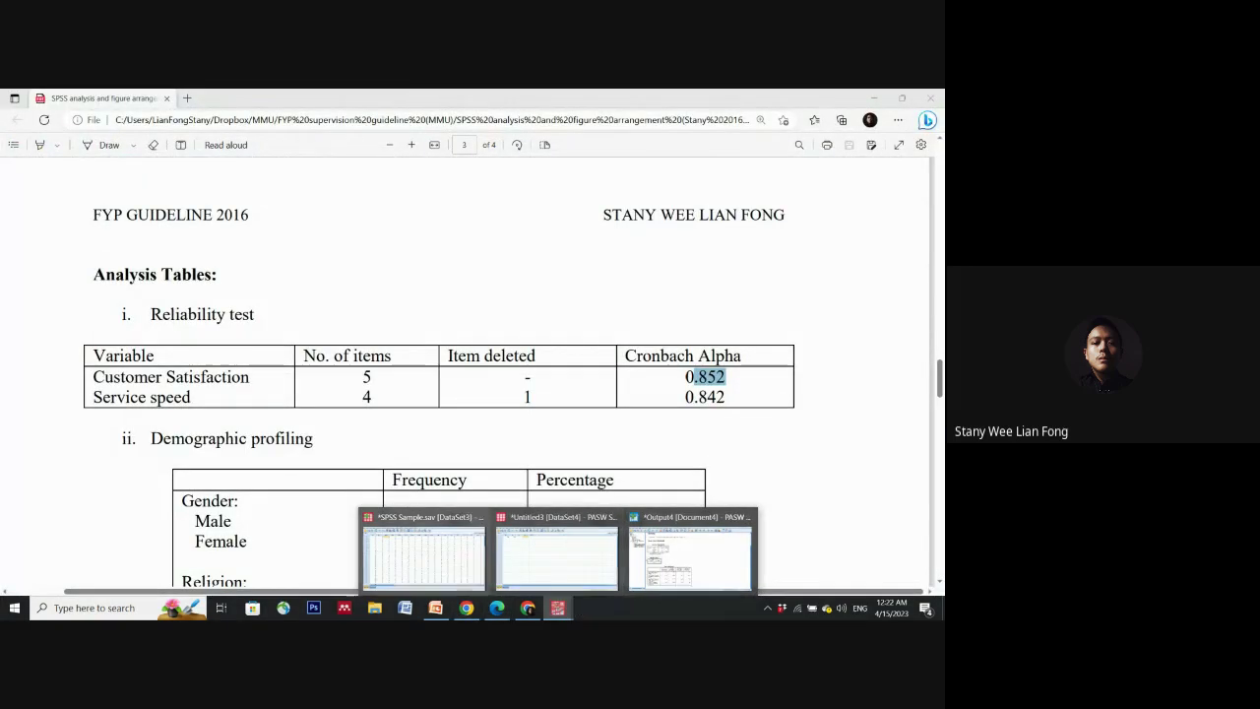
# Step: Return to the SPSS Sample.sav dataset and run the reliability analysis with FAKE added to the four OBS items
pyautogui.click(439, 550)
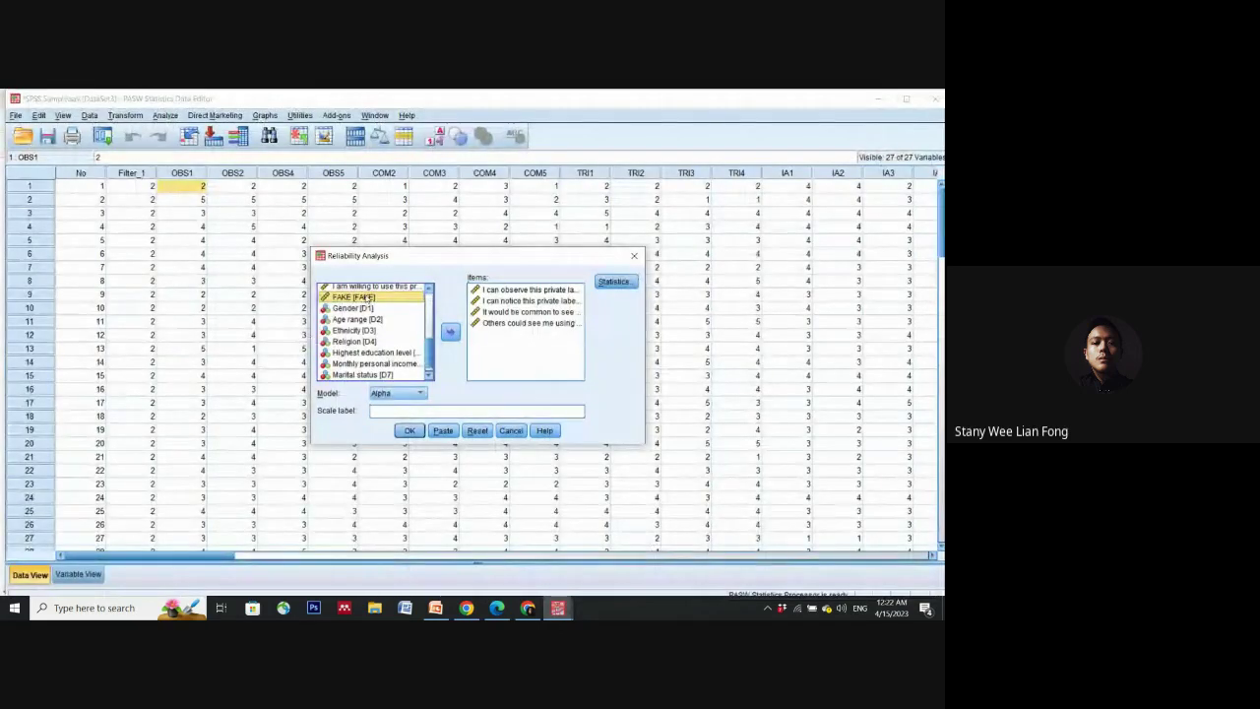
pyautogui.click(450, 332)
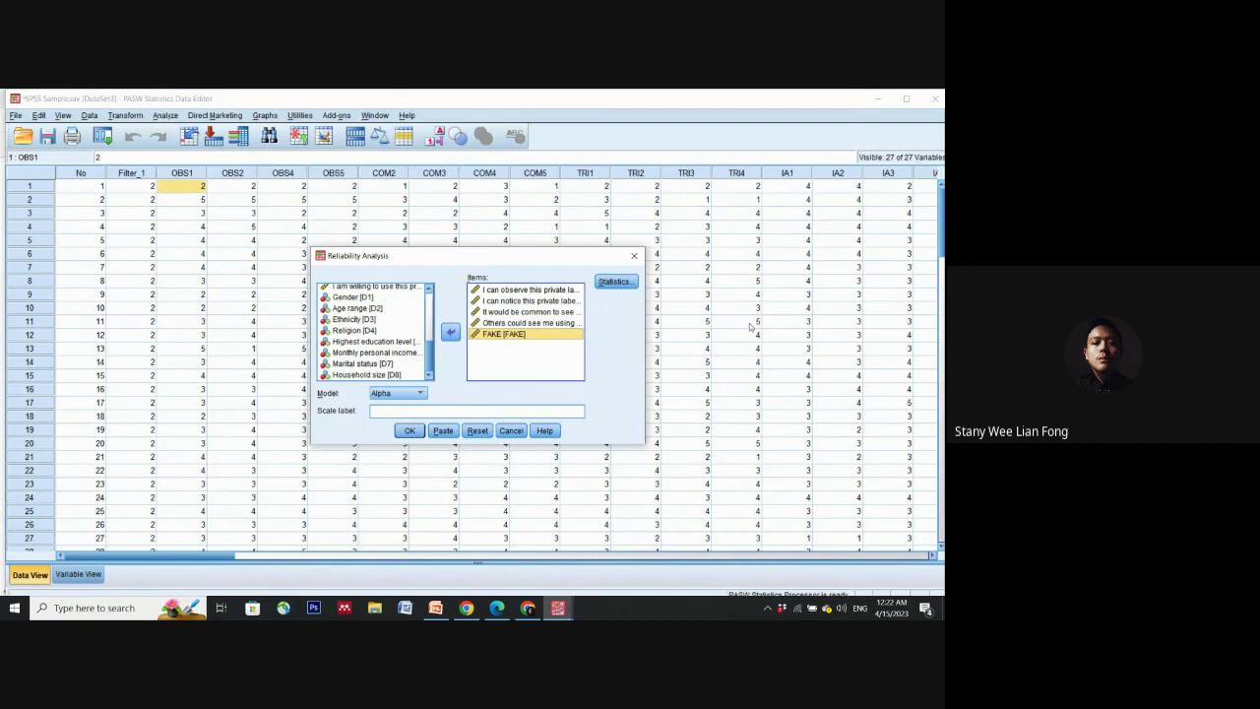
pyautogui.click(407, 431)
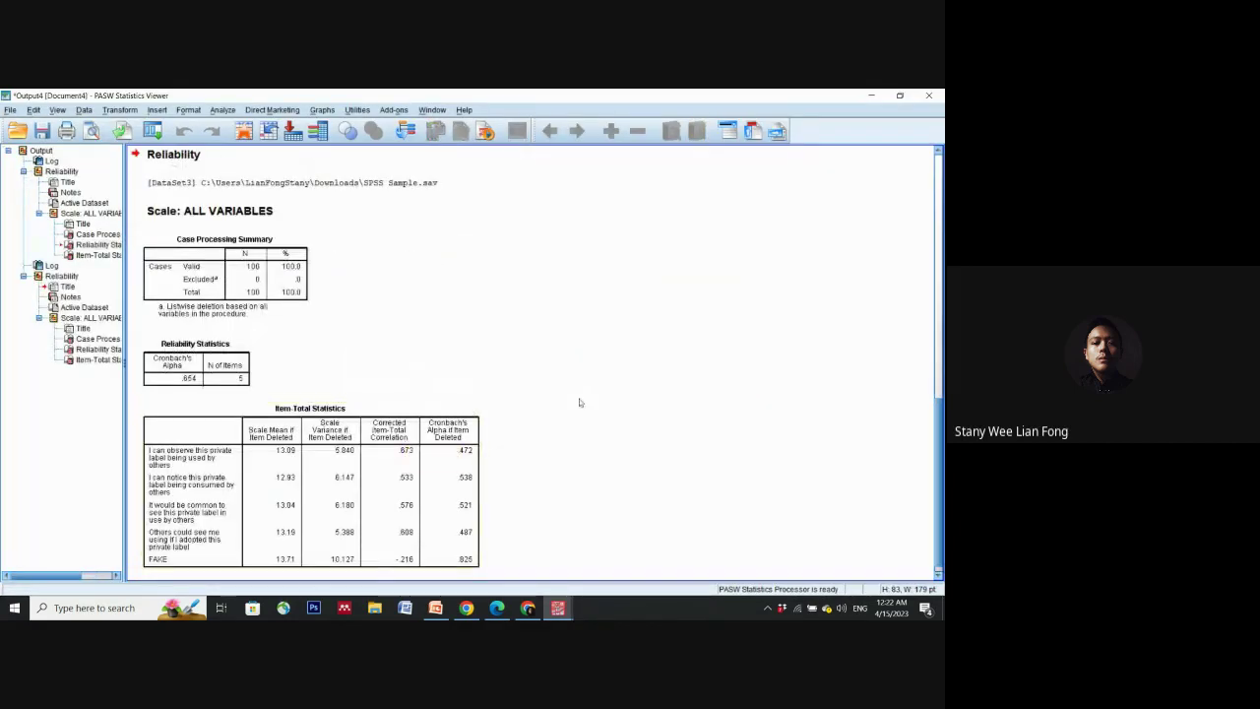
# Step: Compare the overall Cronbach's Alpha with the Alpha if Item Deleted values in the output of the run that includes FAKE
pyautogui.scroll(-1, 581, 403)
pyautogui.click(199, 331)
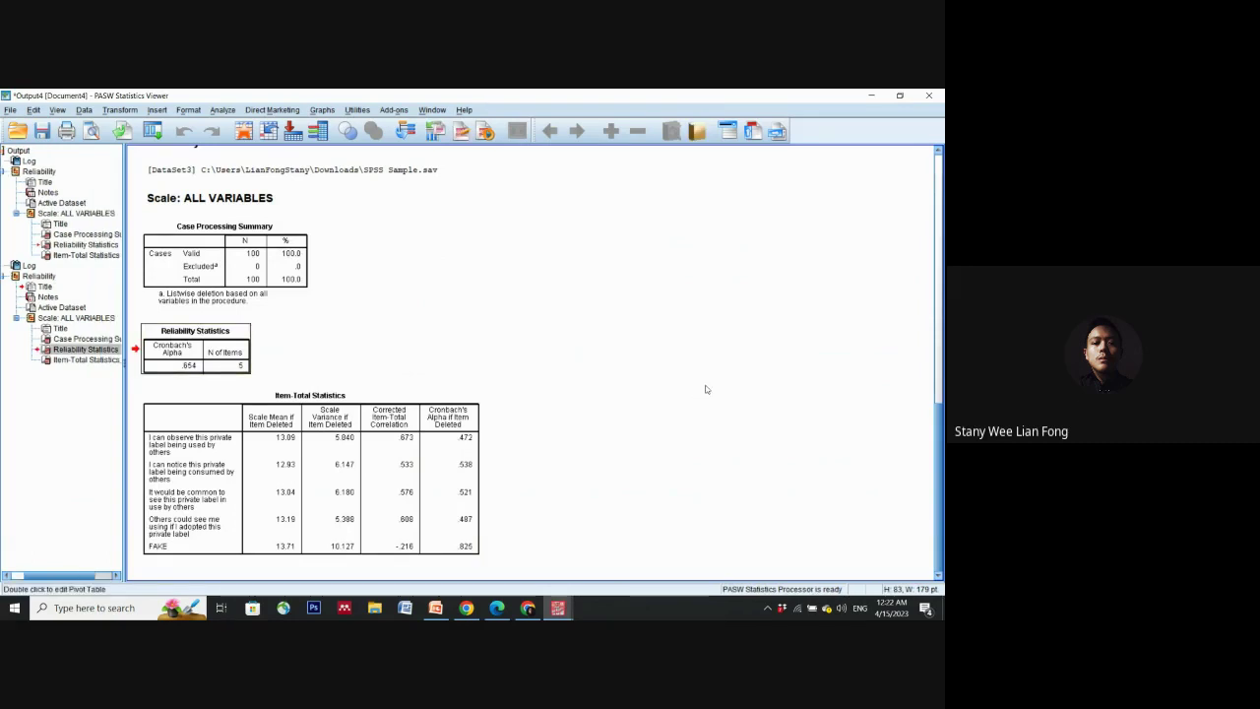
pyautogui.doubleClick(197, 353)
pyautogui.click(226, 391)
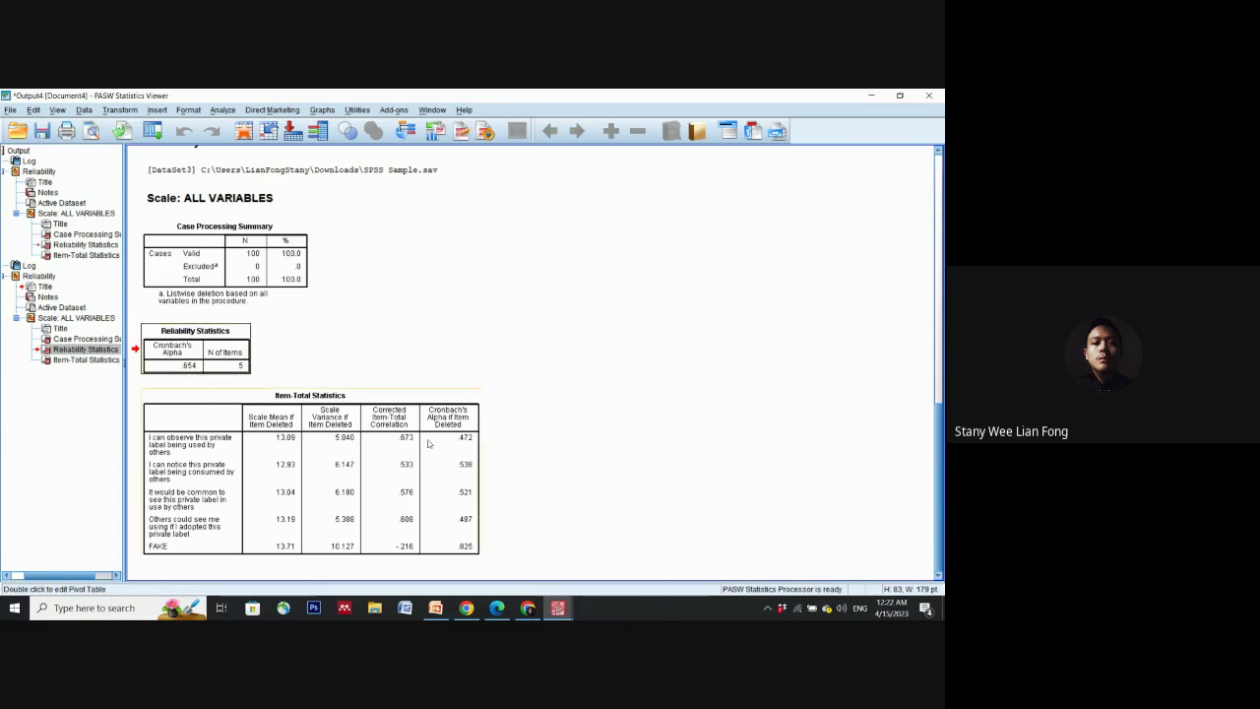
pyautogui.click(467, 490)
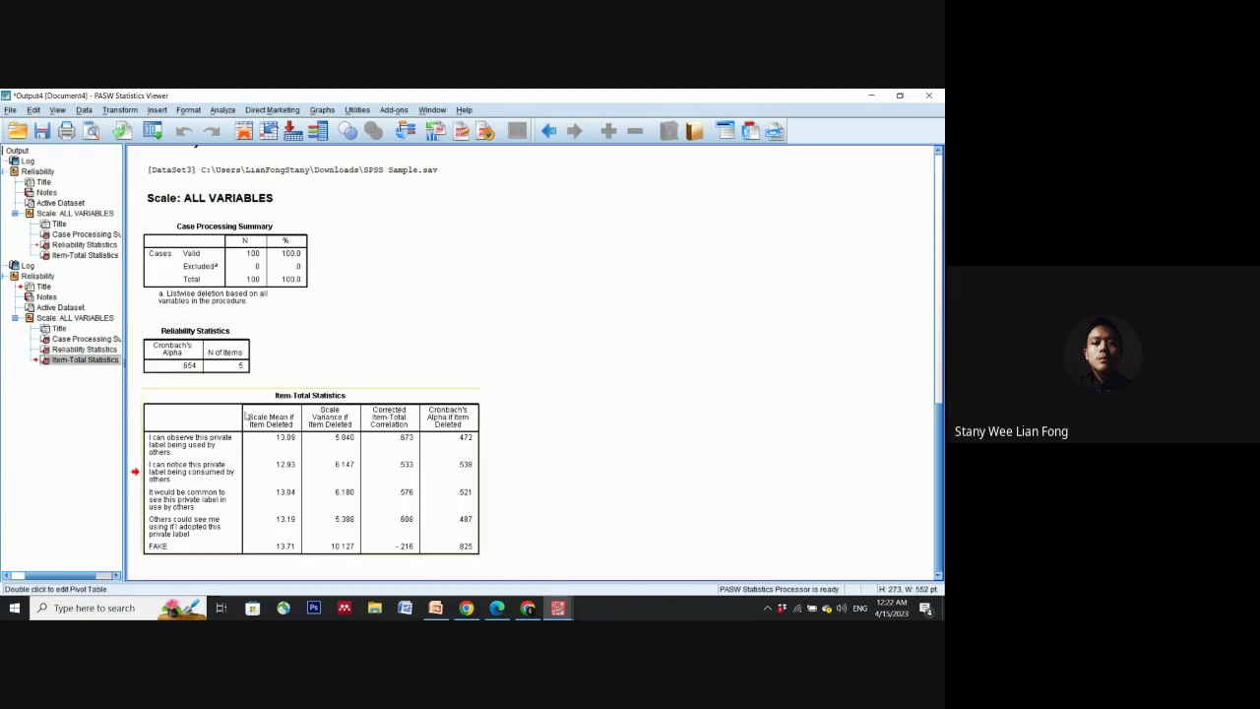
pyautogui.doubleClick(206, 355)
pyautogui.click(734, 388)
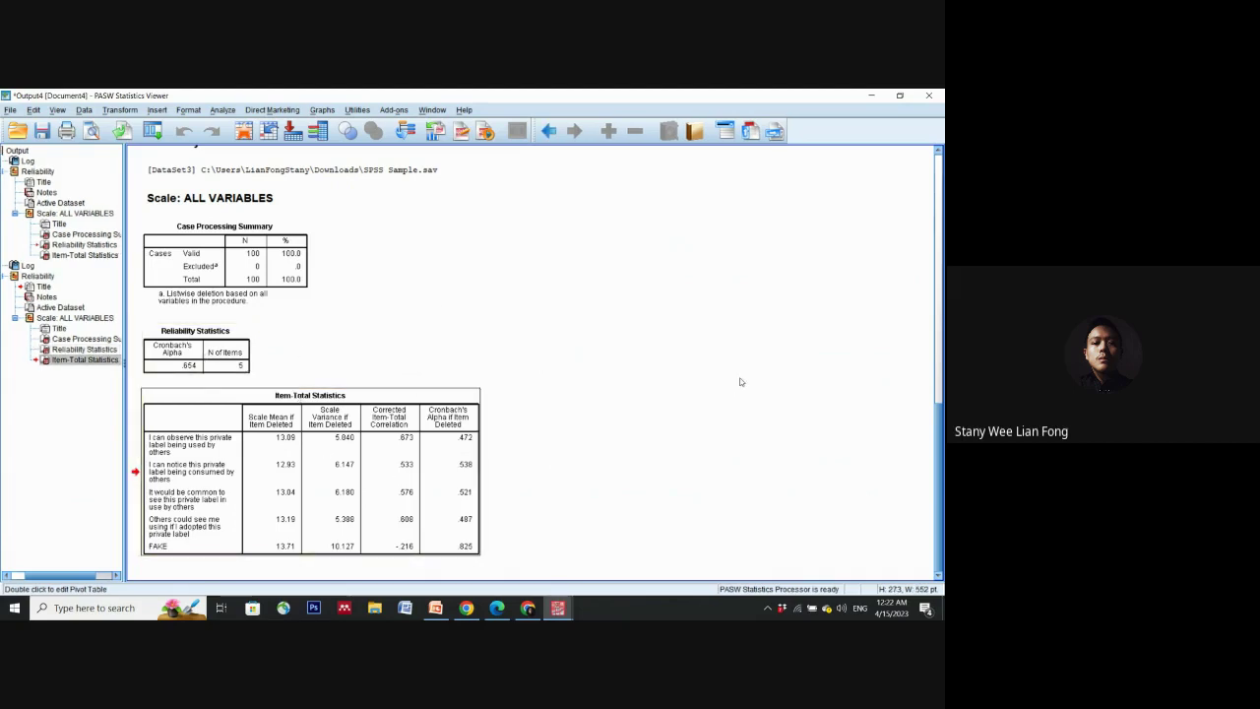
pyautogui.doubleClick(424, 491)
pyautogui.click(183, 353)
pyautogui.doubleClick(185, 352)
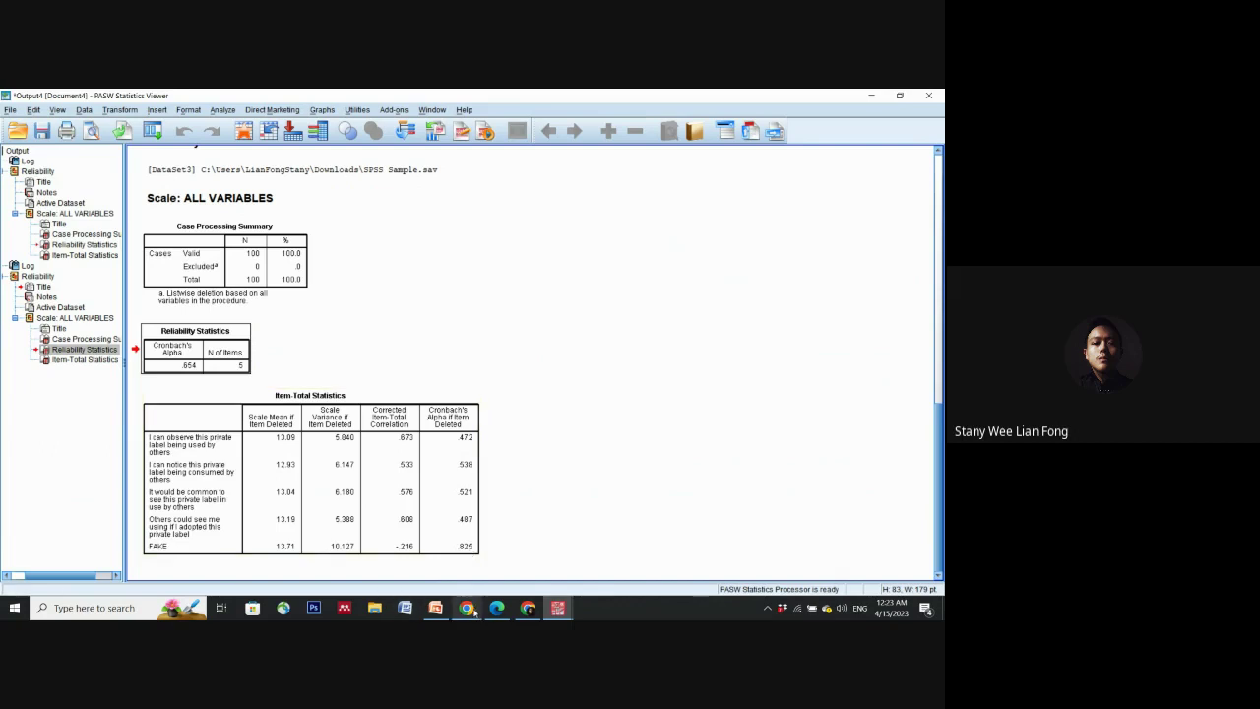
# Step: Delete the scale title, Case Processing Summary, Reliability Statistics and Item-Total Statistics from the output of the run that includes FAKE
pyautogui.click(226, 261)
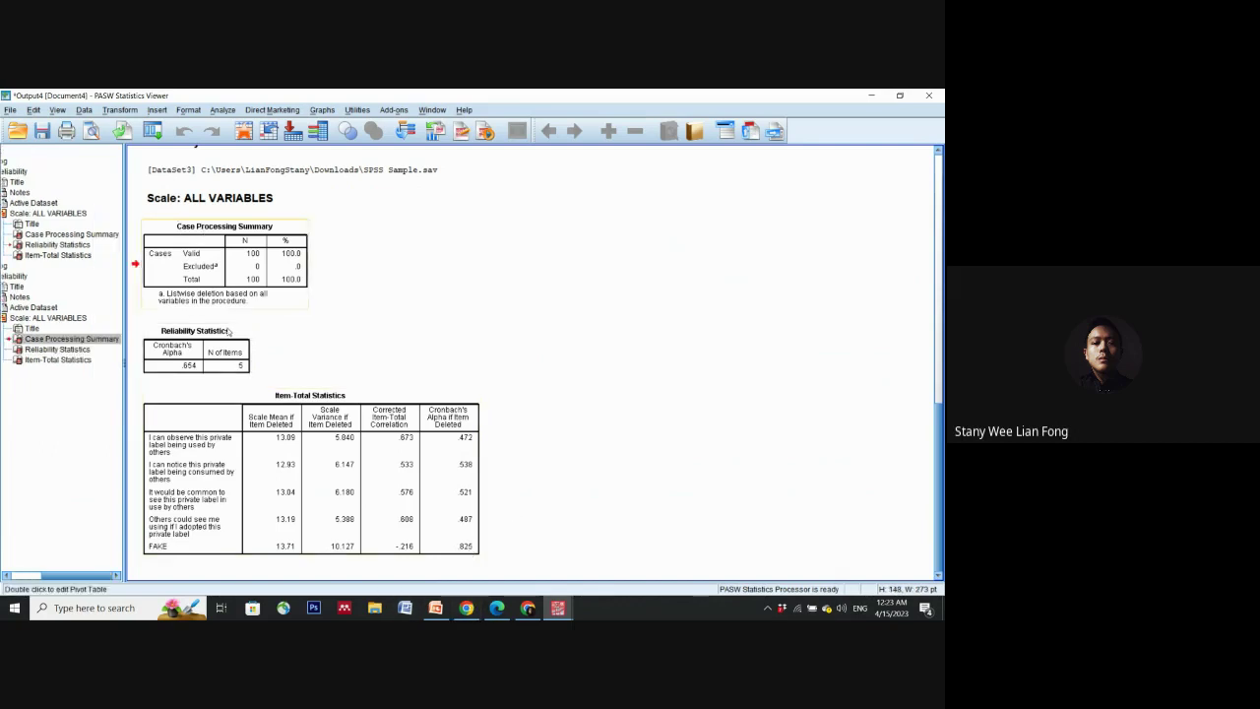
pyautogui.keyDown('shift'); pyautogui.click(280, 504); pyautogui.keyUp('shift')
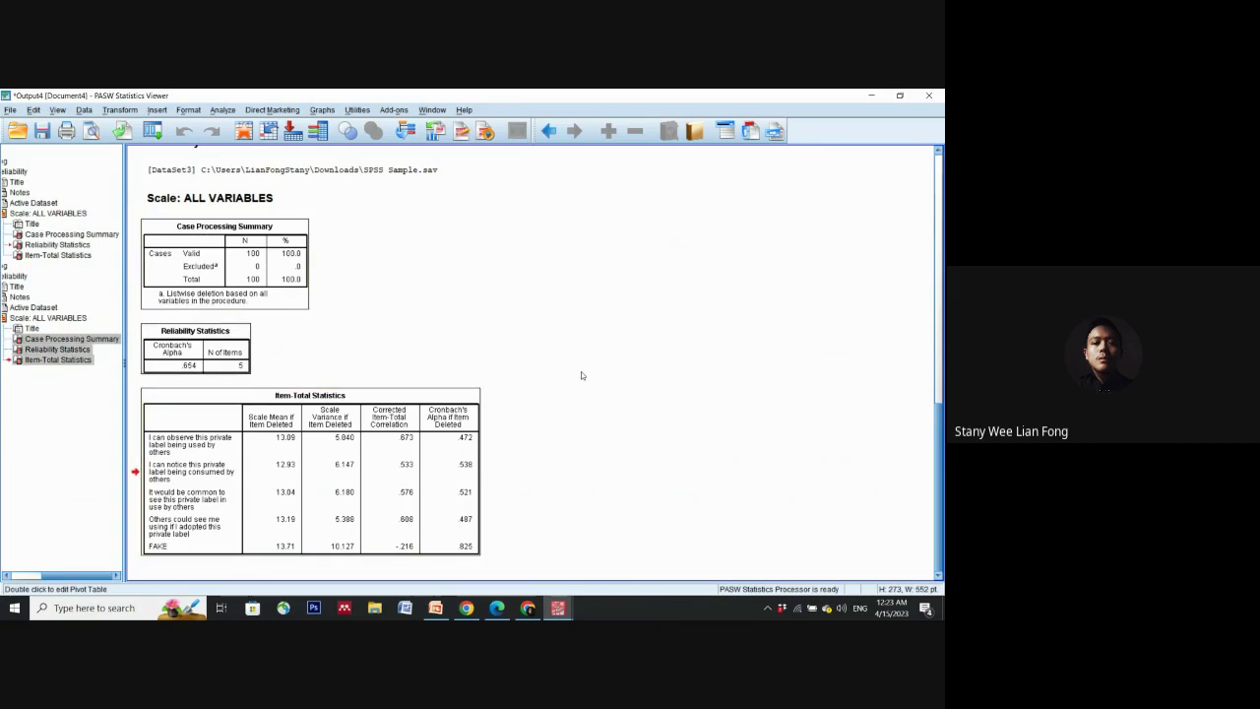
pyautogui.click(351, 200)
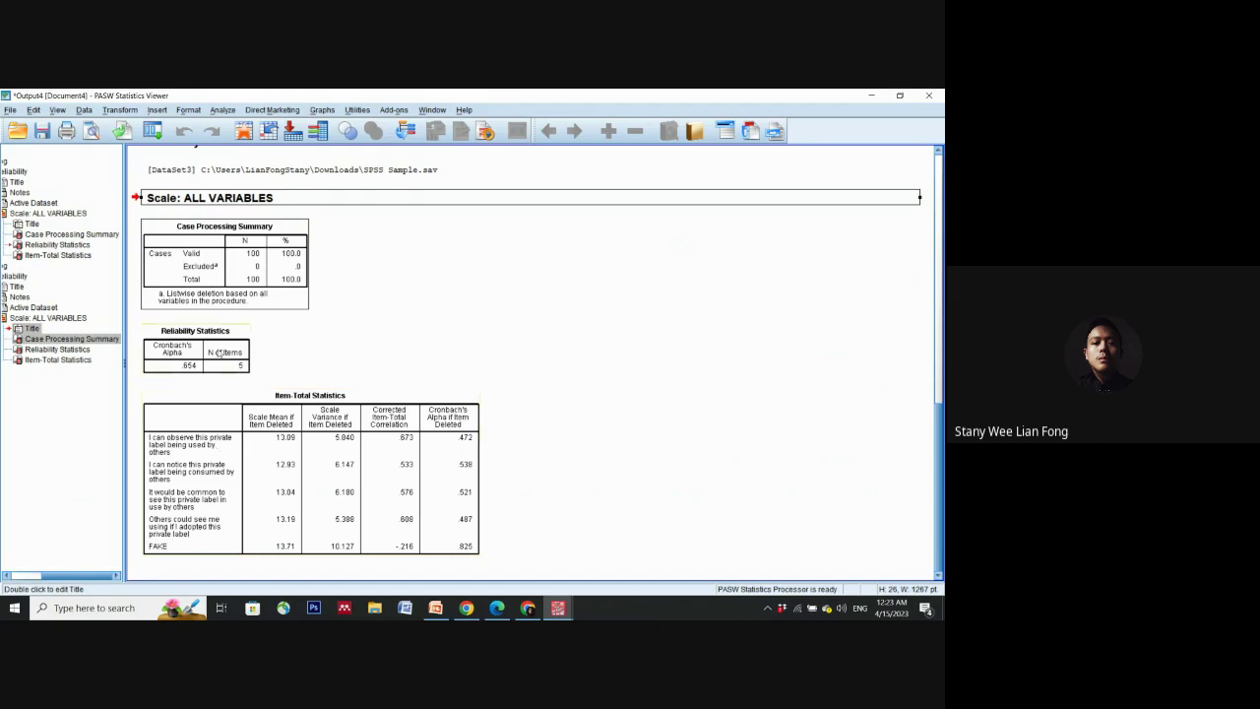
pyautogui.keyDown('shift'); pyautogui.click(236, 480); pyautogui.keyUp('shift')
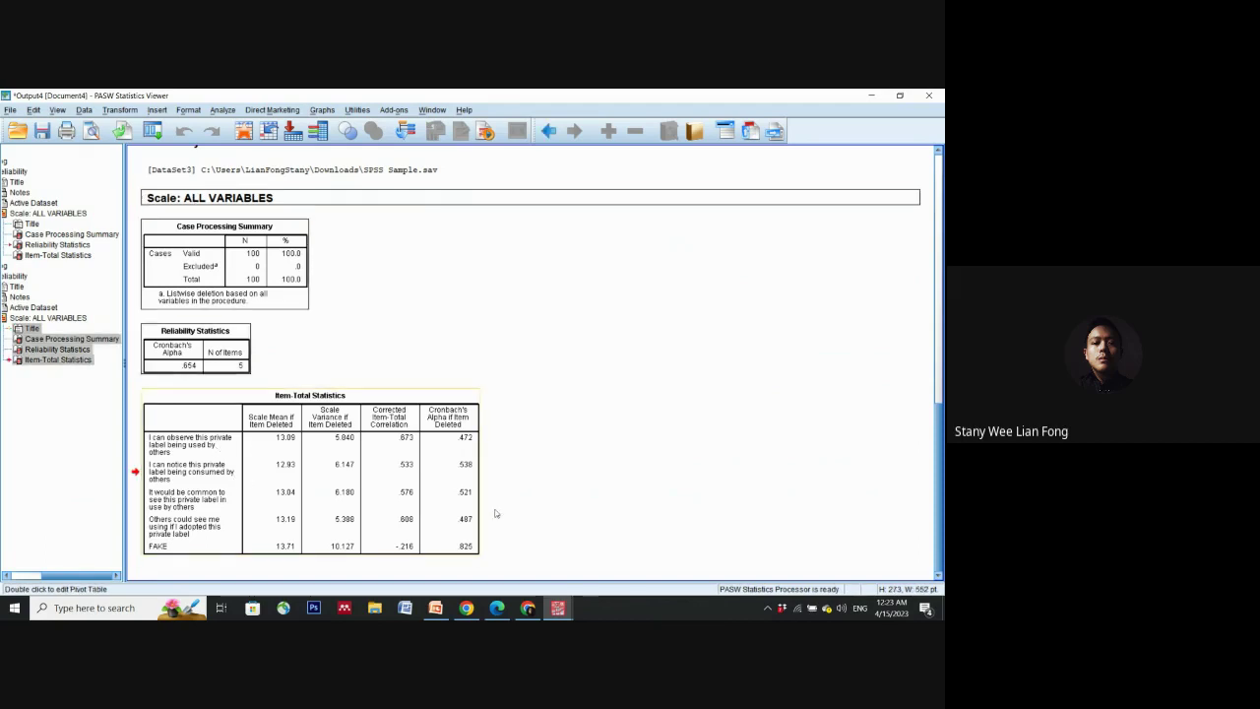
pyautogui.press('Delete')
pyautogui.scroll(-5, 493, 483)
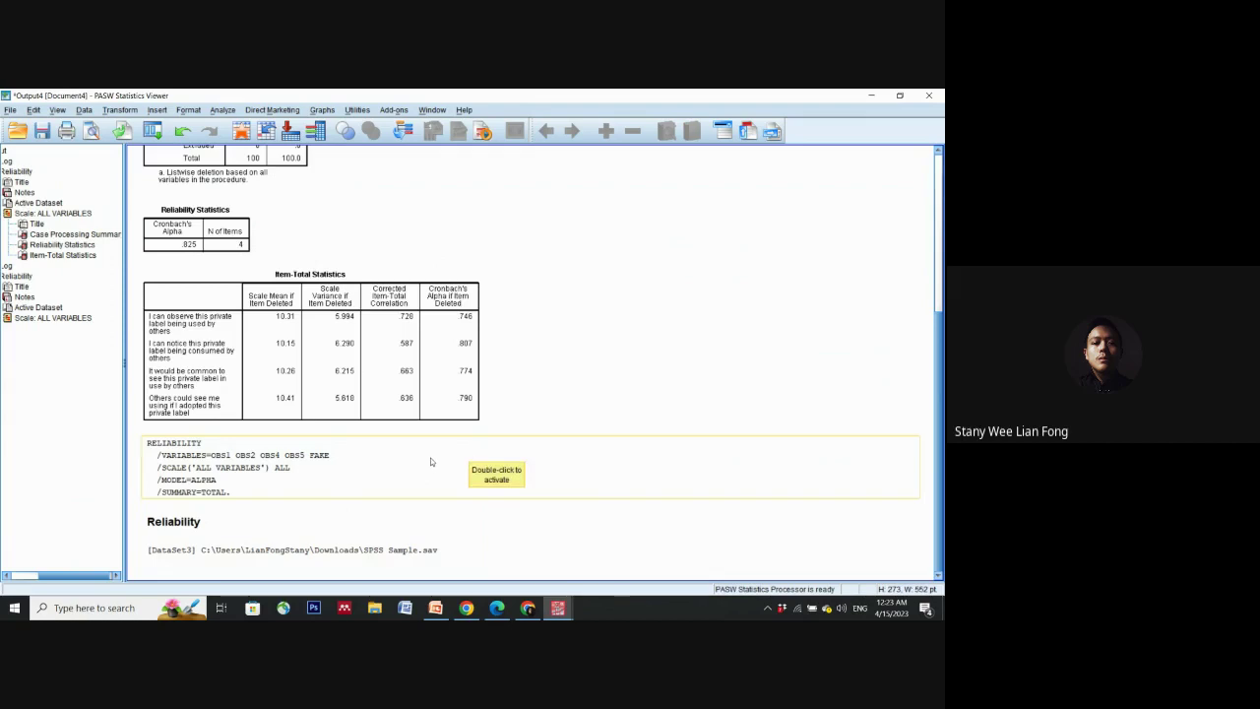
pyautogui.moveTo(499, 613)
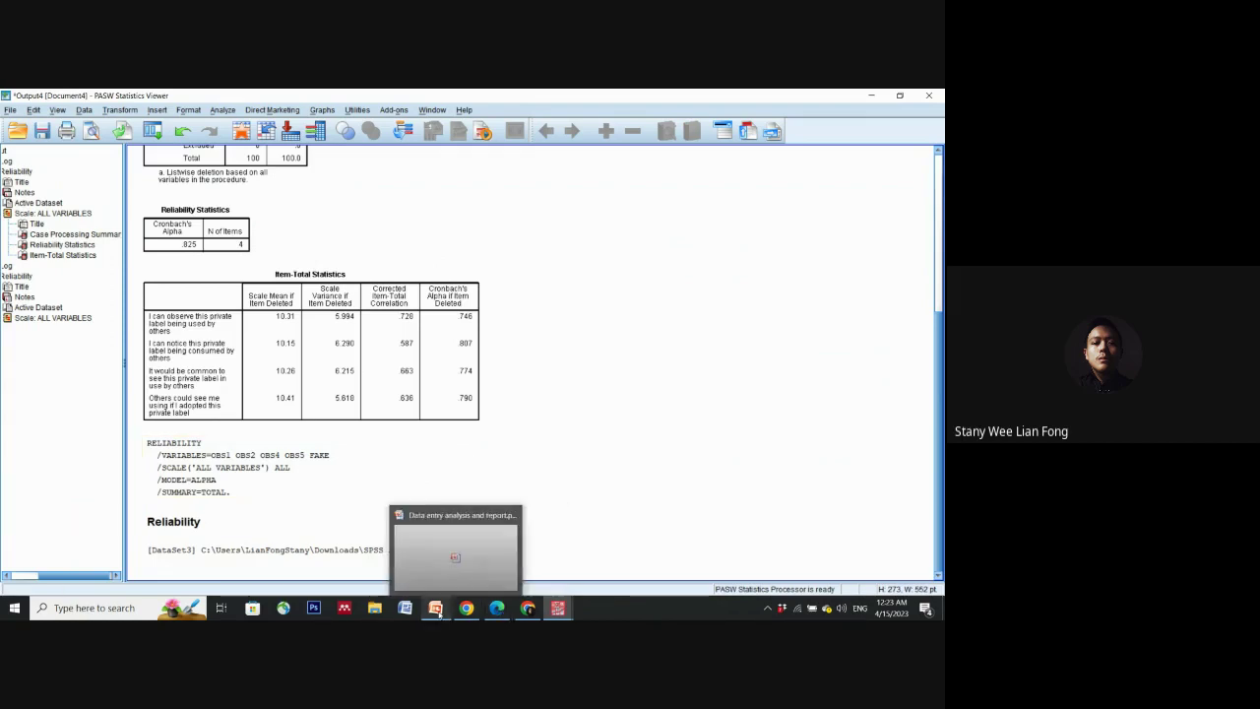
# Step: Switch to the guideline PDF and review the sample reliability test table, including its Variable column and both example rows
pyautogui.moveTo(554, 610)
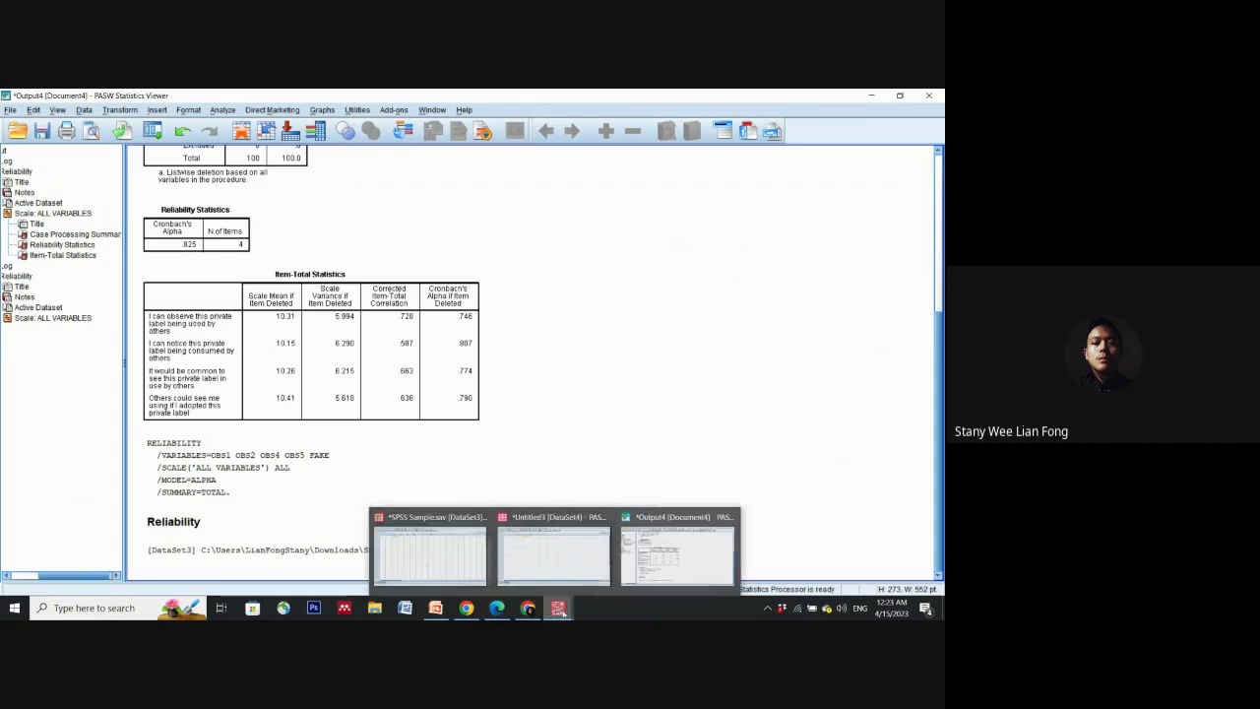
pyautogui.click(446, 554)
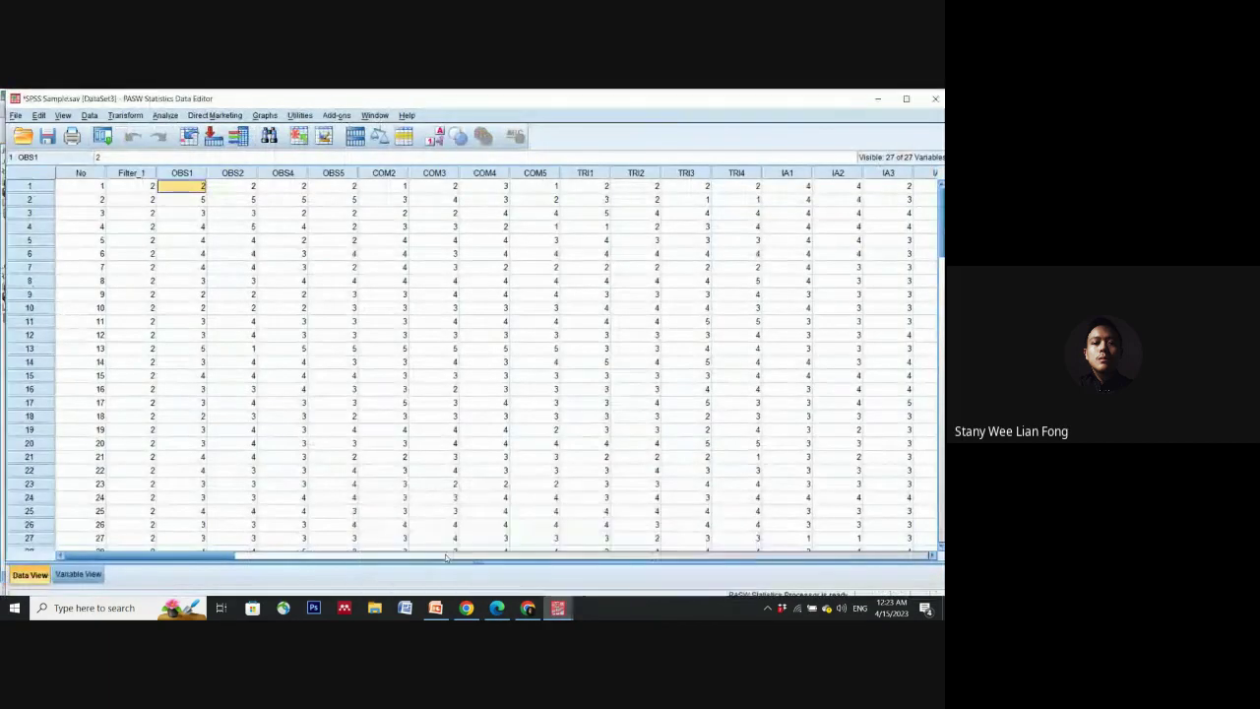
pyautogui.click(497, 608)
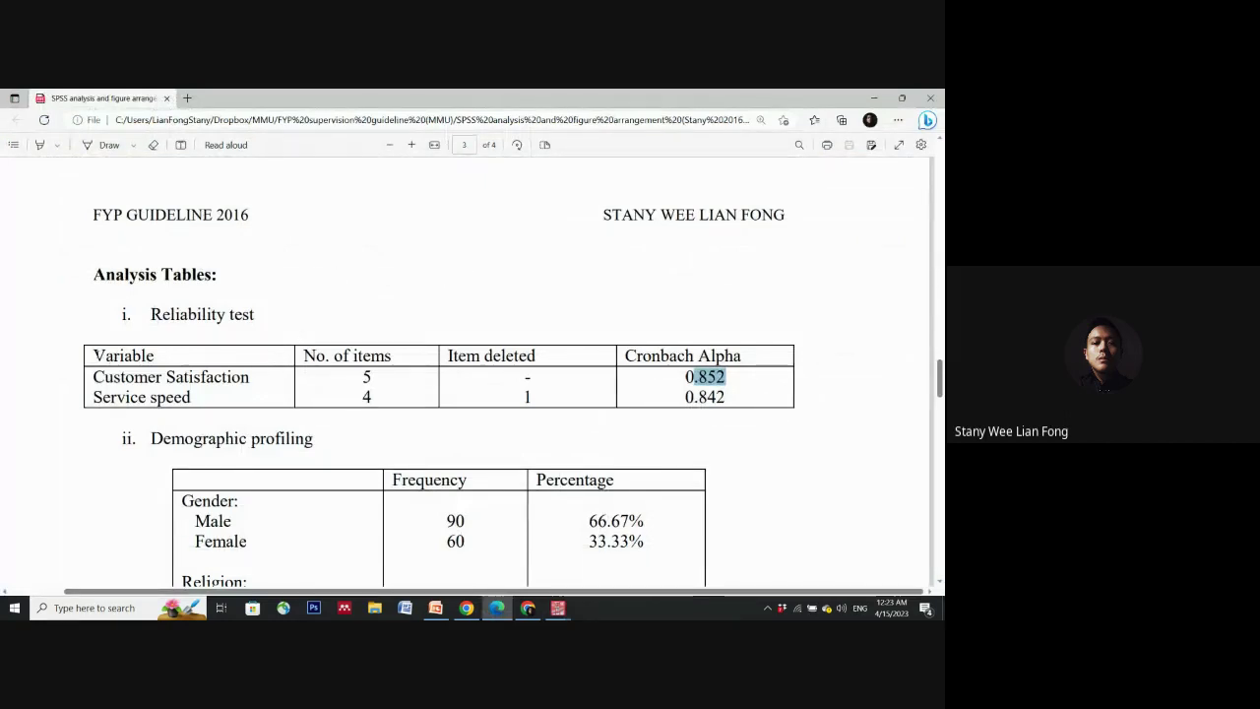
pyautogui.moveTo(92, 355); pyautogui.dragTo(724, 411)
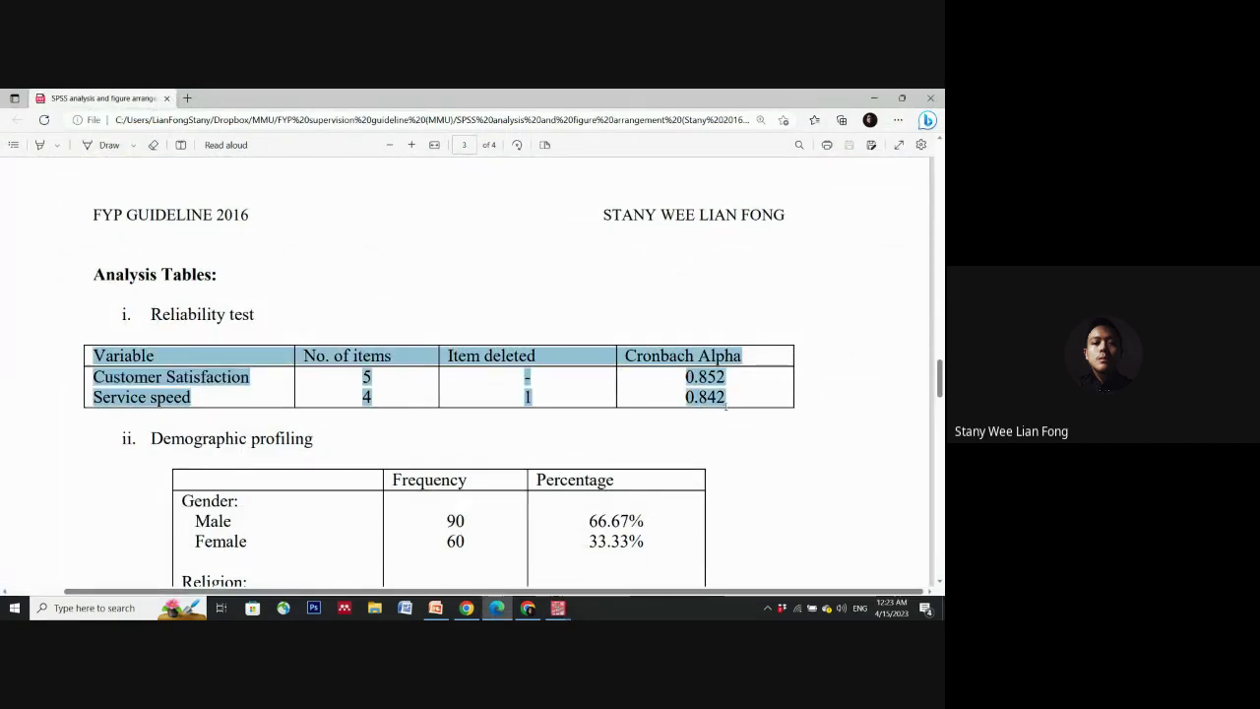
pyautogui.moveTo(156, 356); pyautogui.dragTo(96, 354)
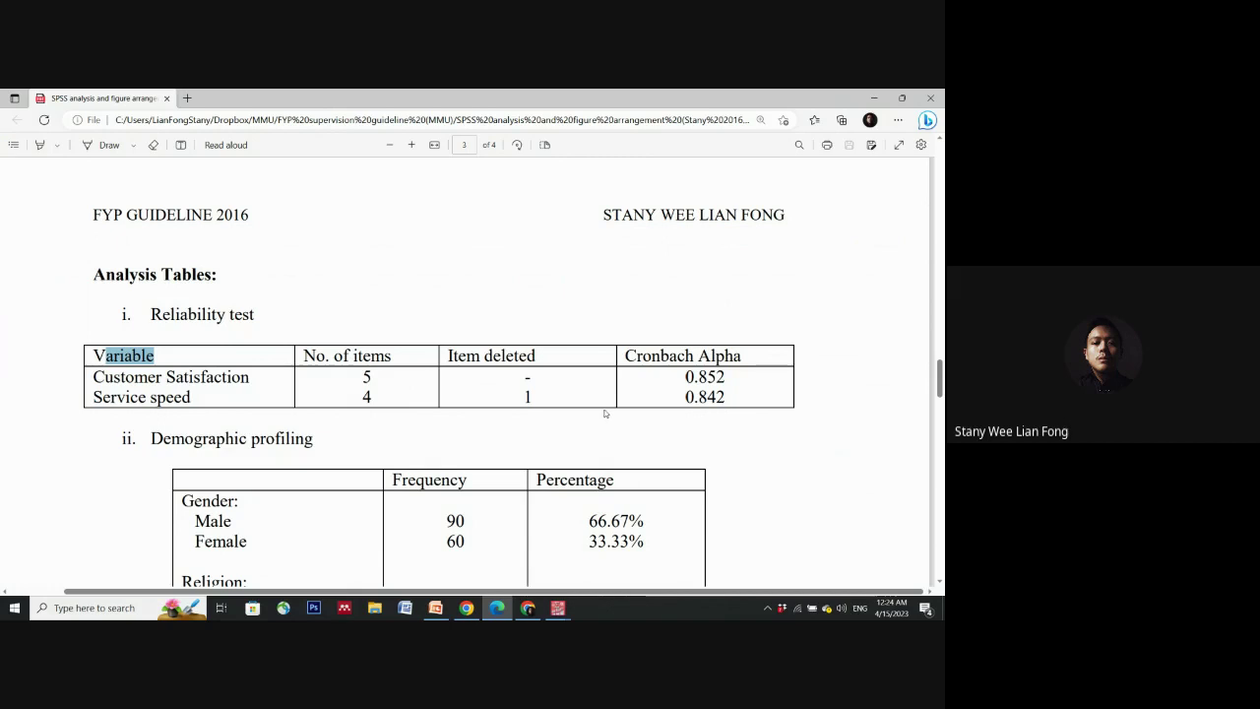
# Step: Find Step 4: Data computing in the guideline PDF and highlight its heading
pyautogui.scroll(-3, 606, 413)
pyautogui.scroll(8, 606, 413)
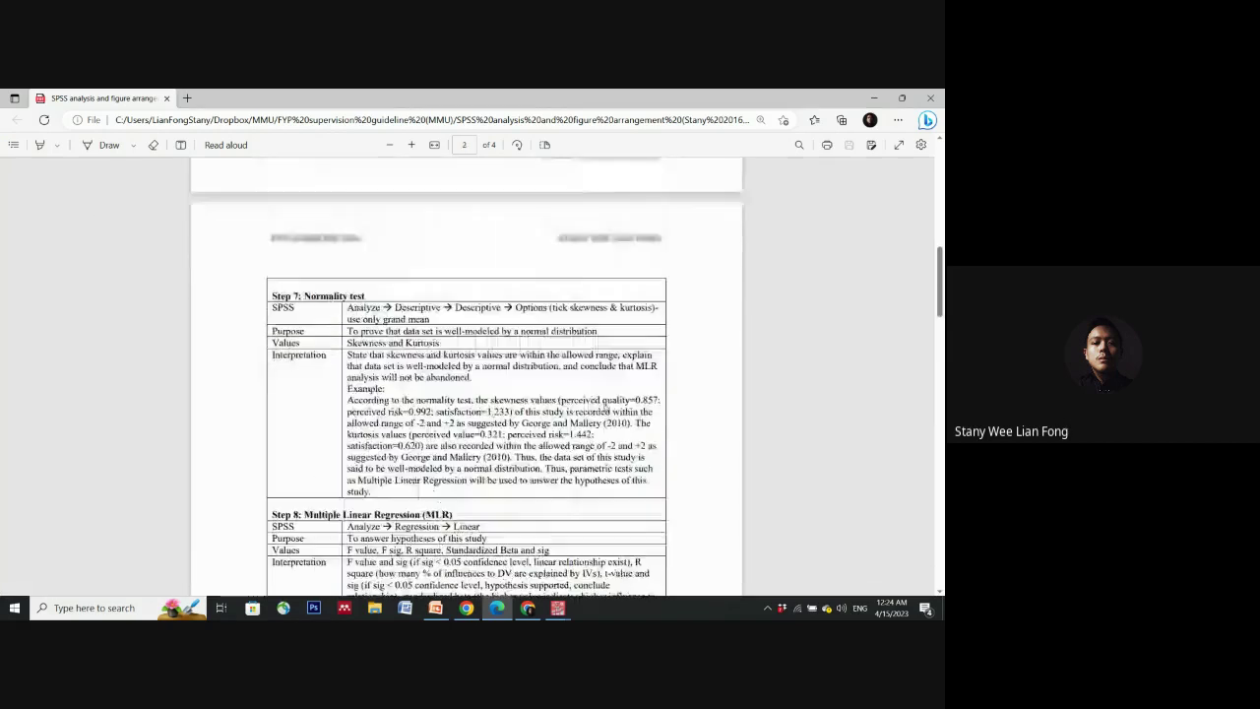
pyautogui.scroll(10, 606, 410)
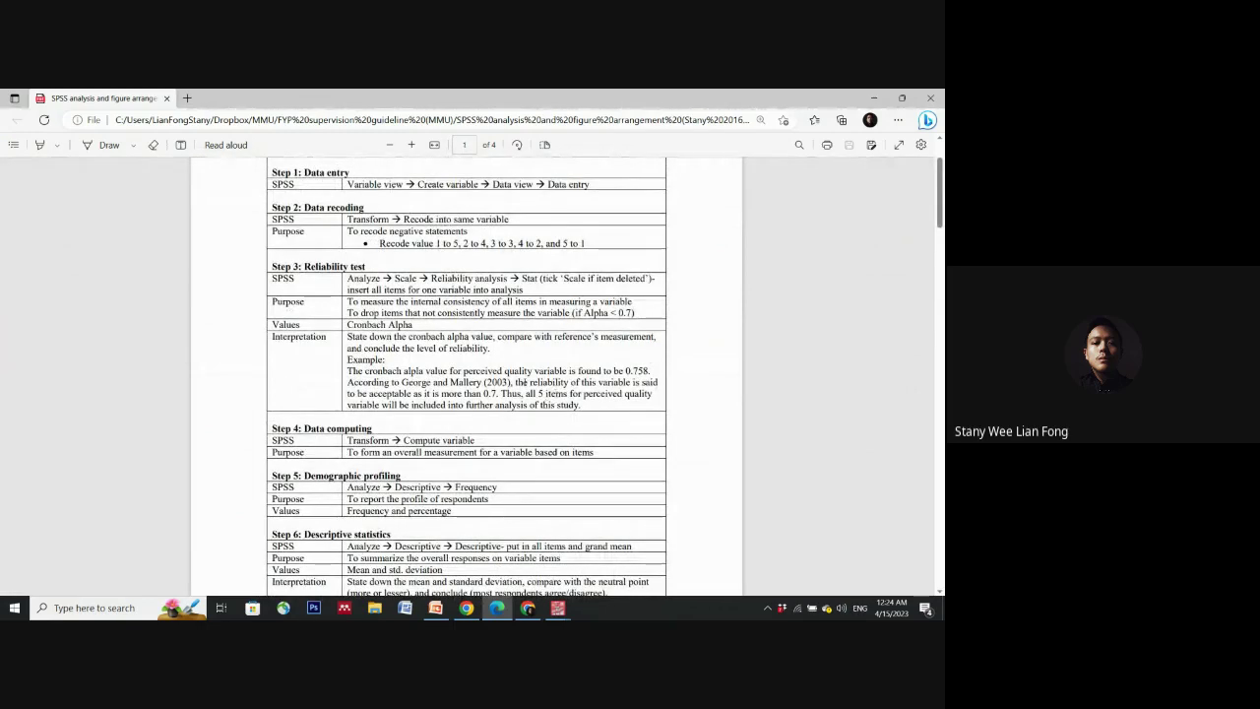
pyautogui.scroll(-1, 414, 370)
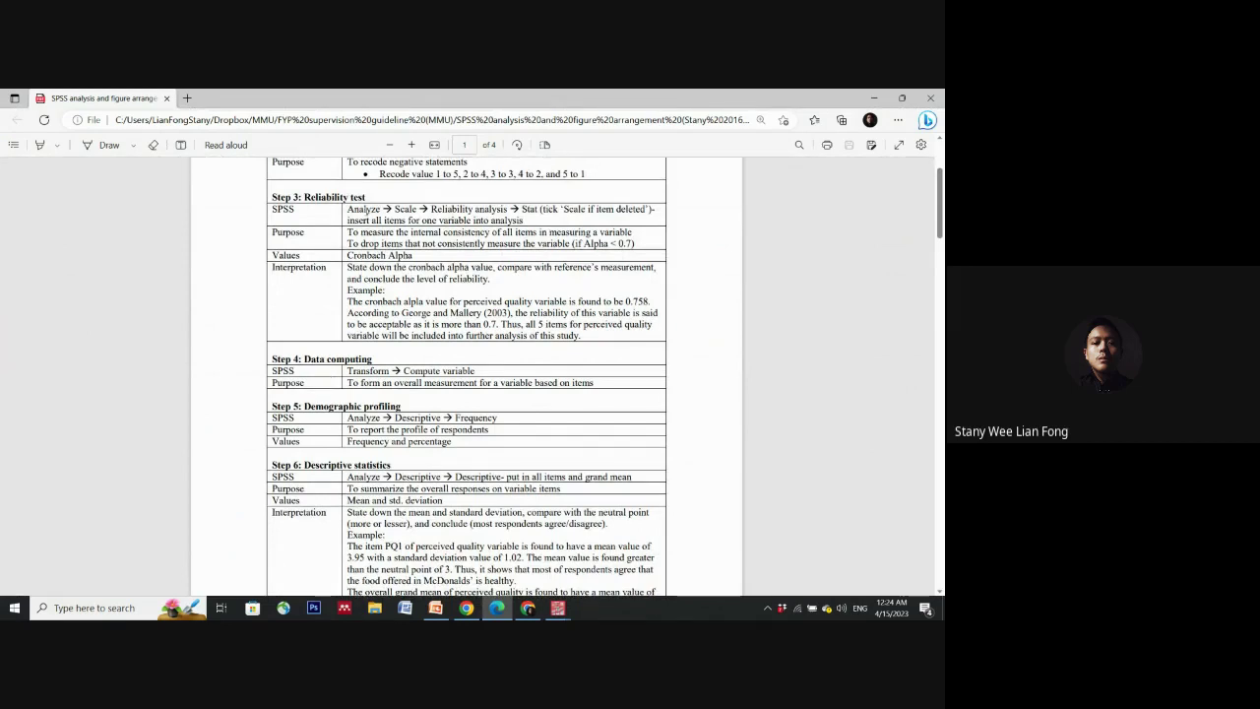
pyautogui.moveTo(305, 359); pyautogui.dragTo(372, 359)
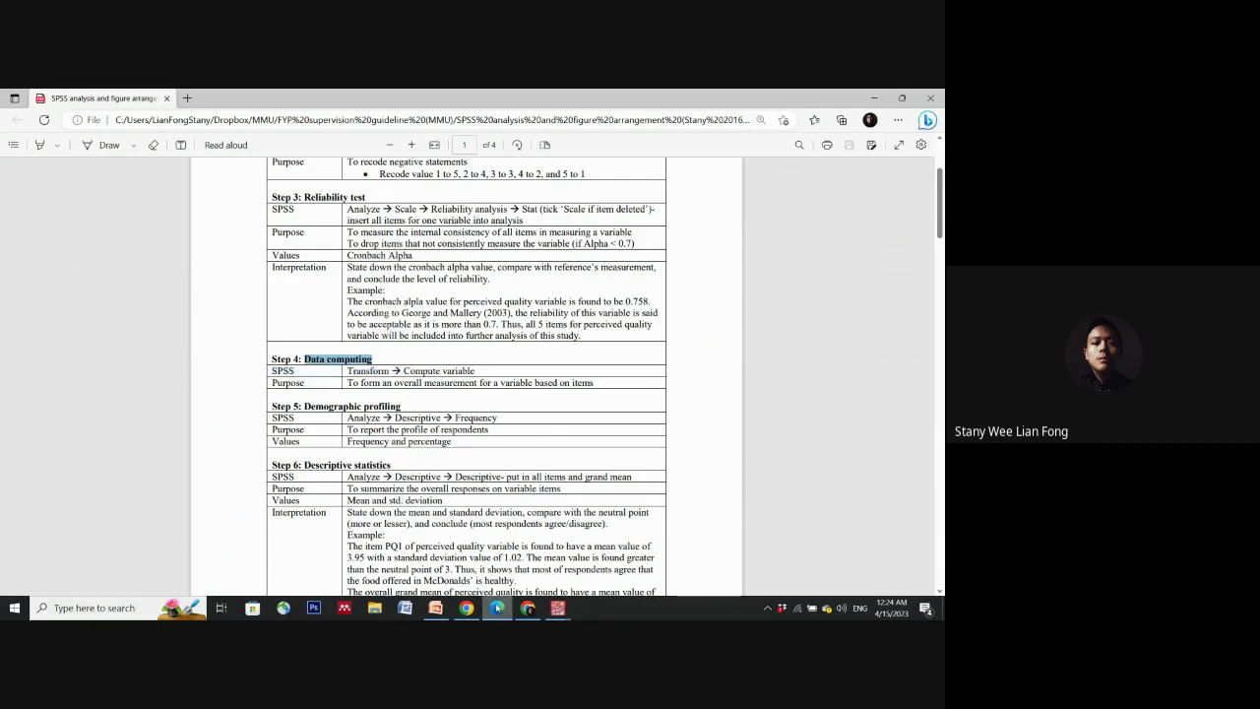
# Step: Return to the SPSS Sample.sav dataset and review the variable definitions, marking the OBS items and the IA items as groups
pyautogui.moveTo(558, 612)
pyautogui.click(428, 570)
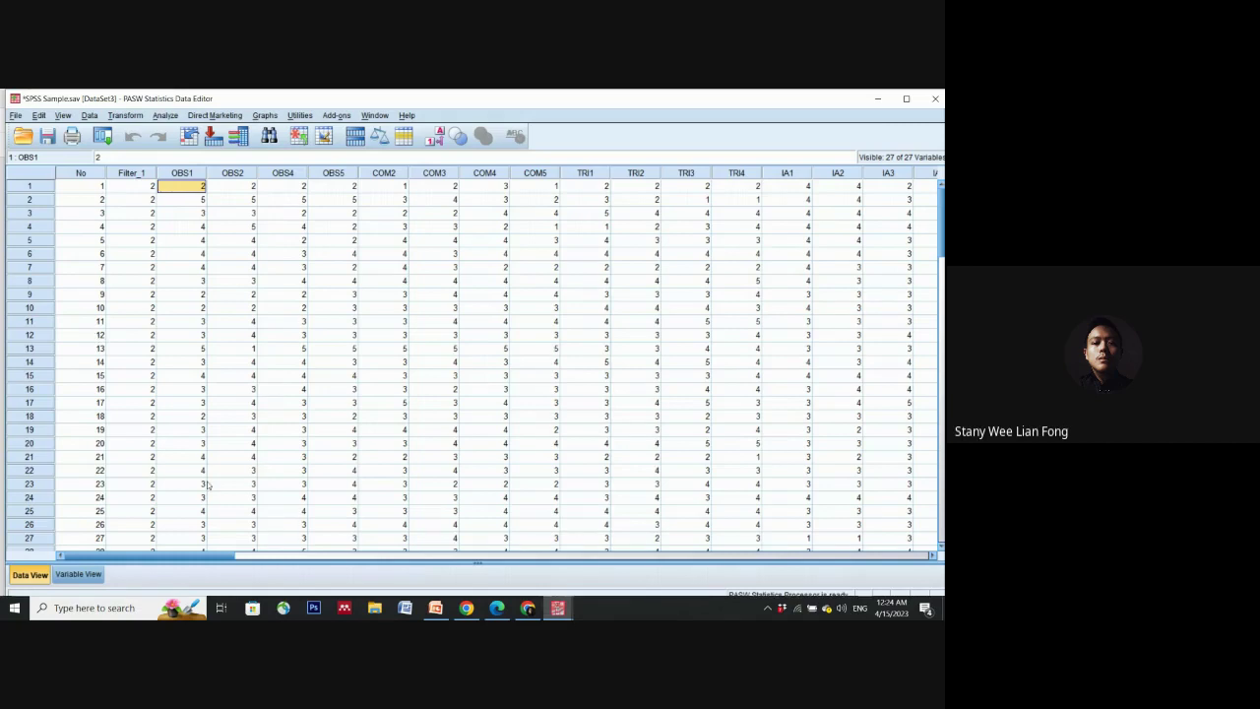
pyautogui.click(78, 574)
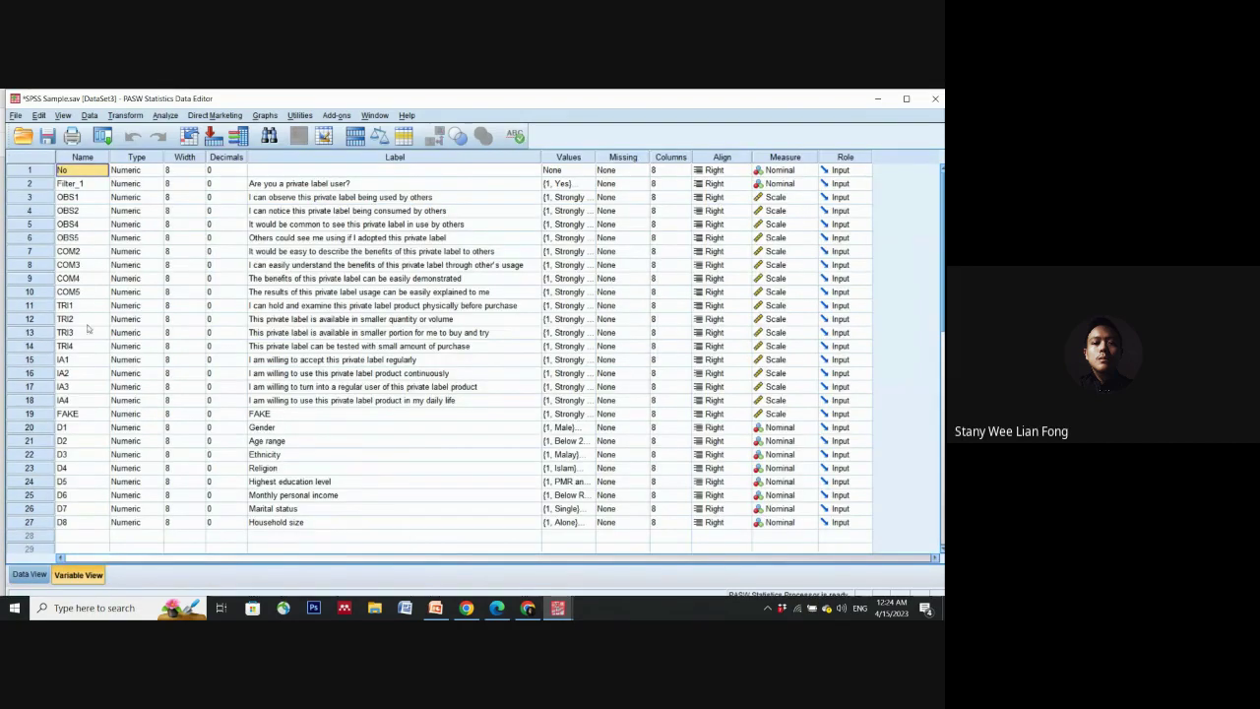
pyautogui.moveTo(83, 201); pyautogui.dragTo(81, 239)
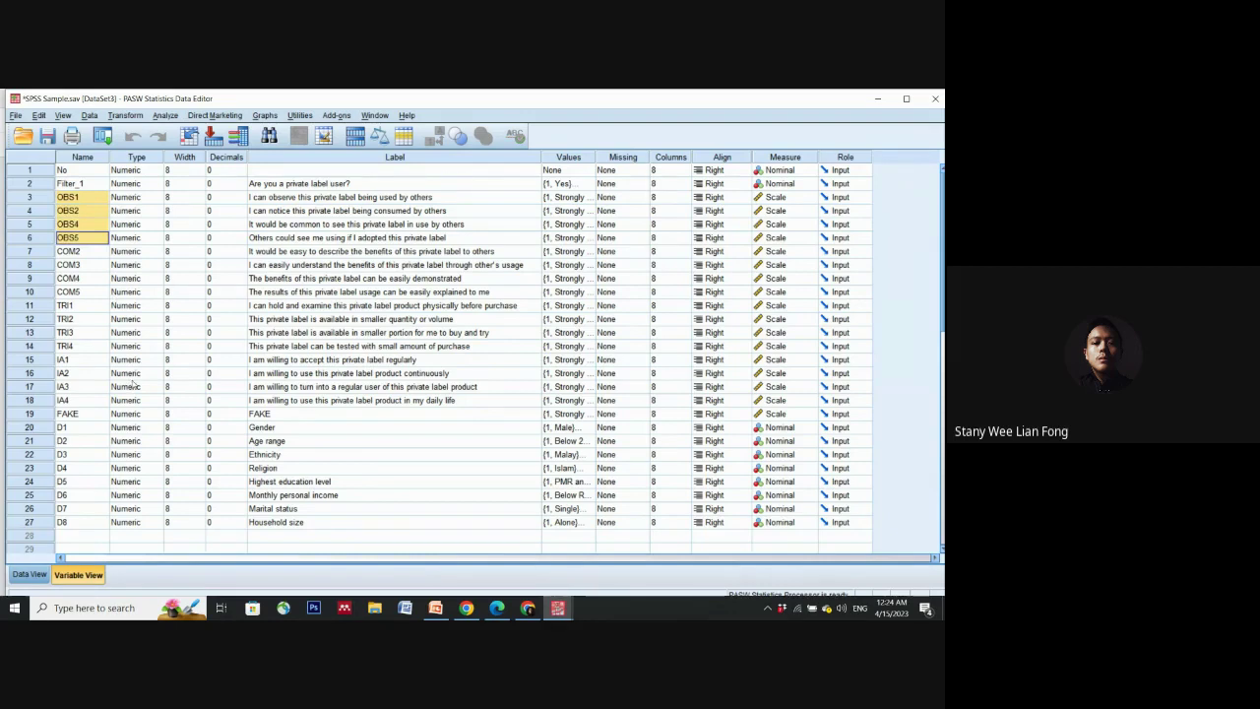
pyautogui.moveTo(69, 265); pyautogui.dragTo(85, 403)
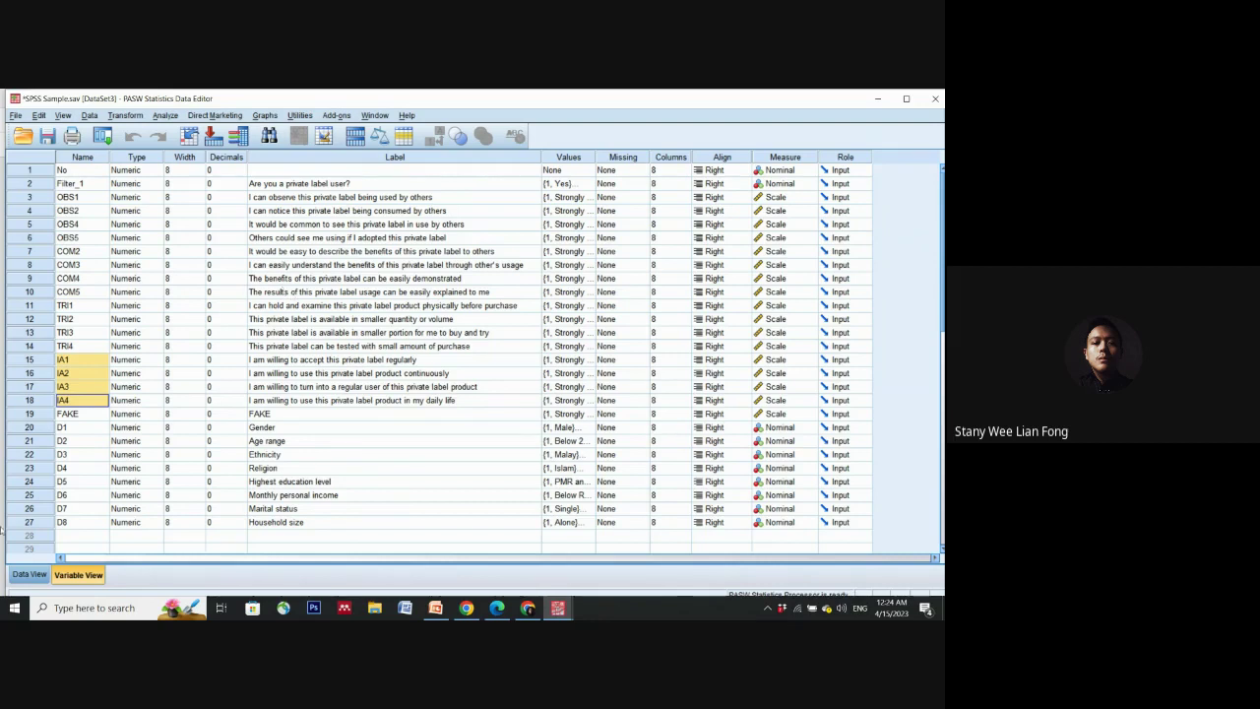
pyautogui.click(29, 574)
pyautogui.click(61, 574)
pyautogui.moveTo(87, 199); pyautogui.dragTo(86, 237)
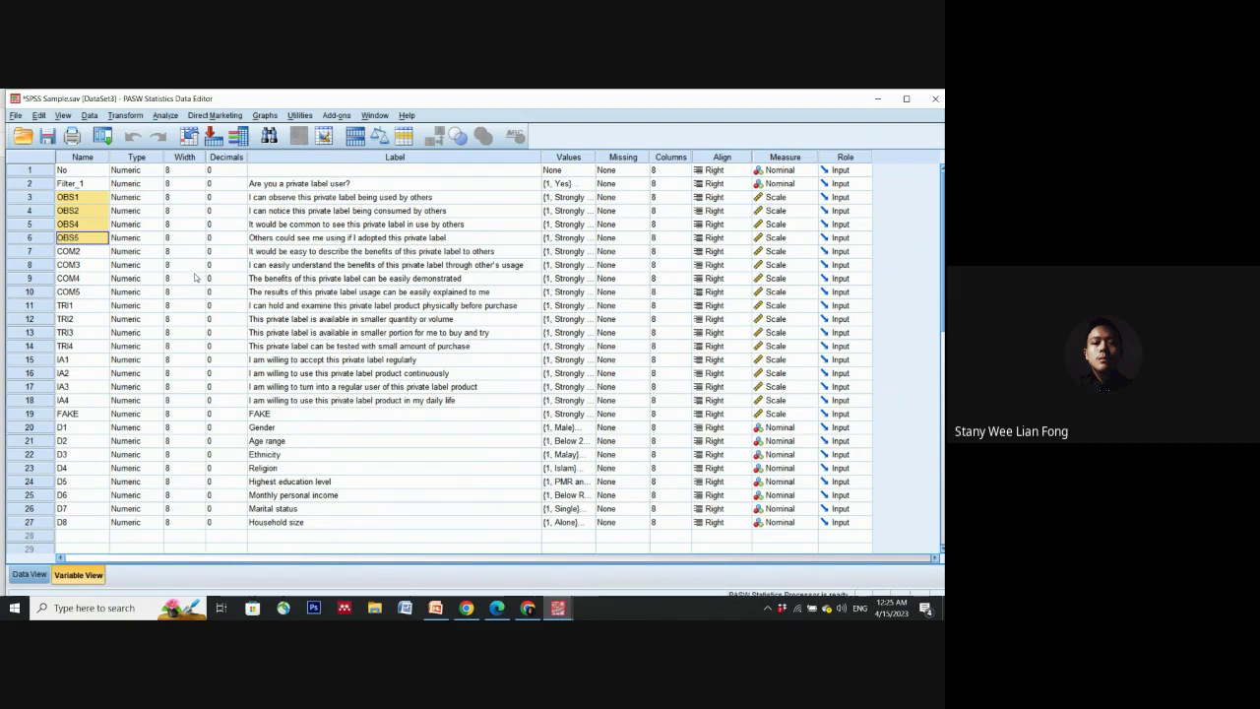
# Step: Start a Compute Variable transformation and build the numeric expression (OBS1+OBS2+OBS4+OBS5)/4
pyautogui.click(126, 115)
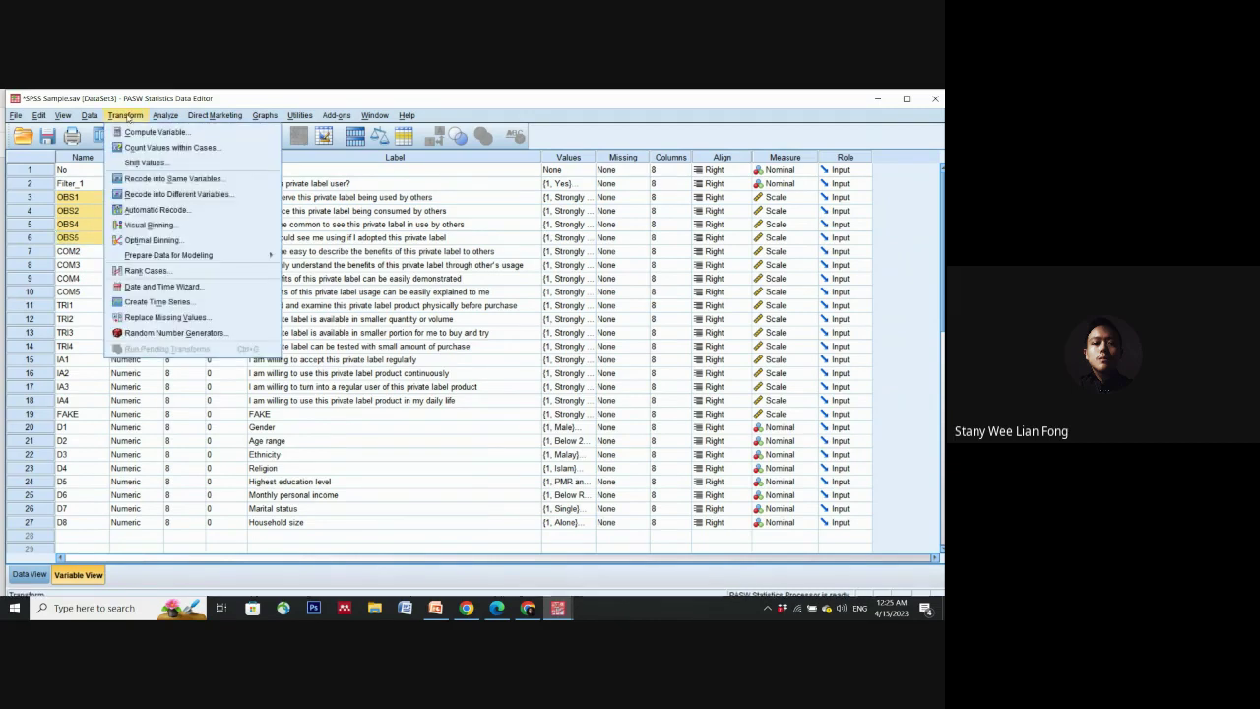
pyautogui.click(138, 131)
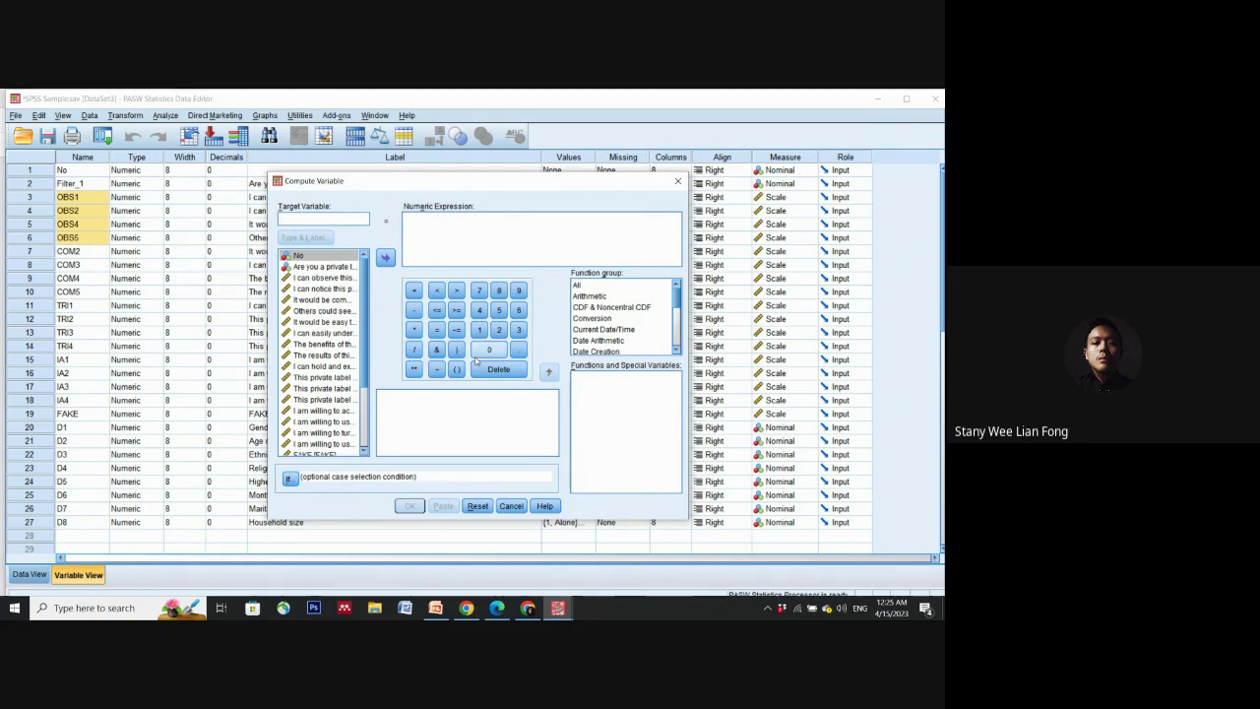
pyautogui.doubleClick(335, 279)
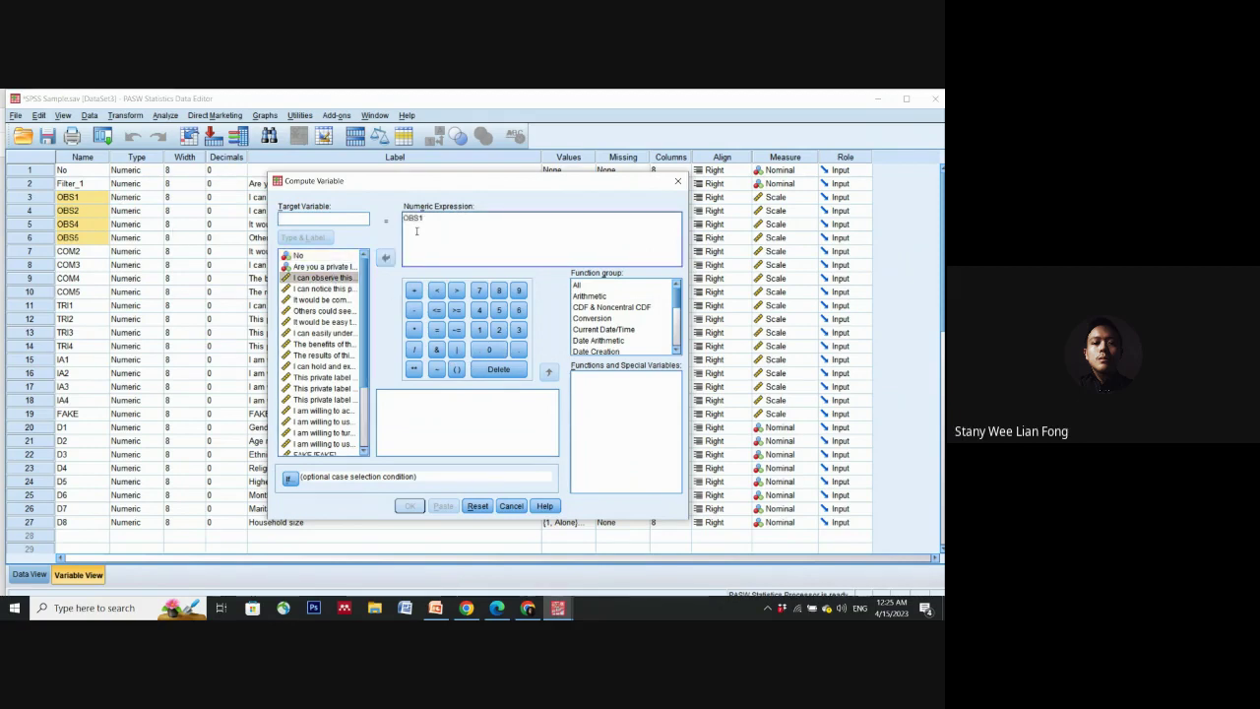
pyautogui.write('+')
pyautogui.doubleClick(347, 290)
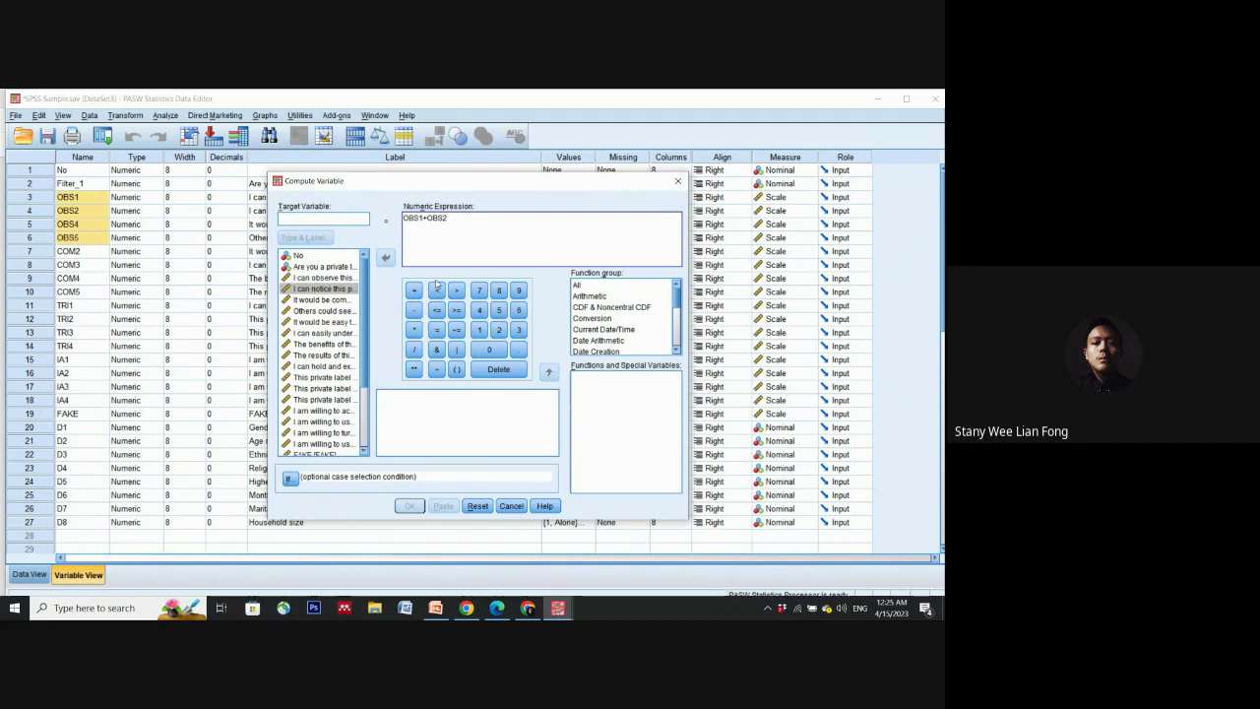
pyautogui.write('+')
pyautogui.doubleClick(331, 300)
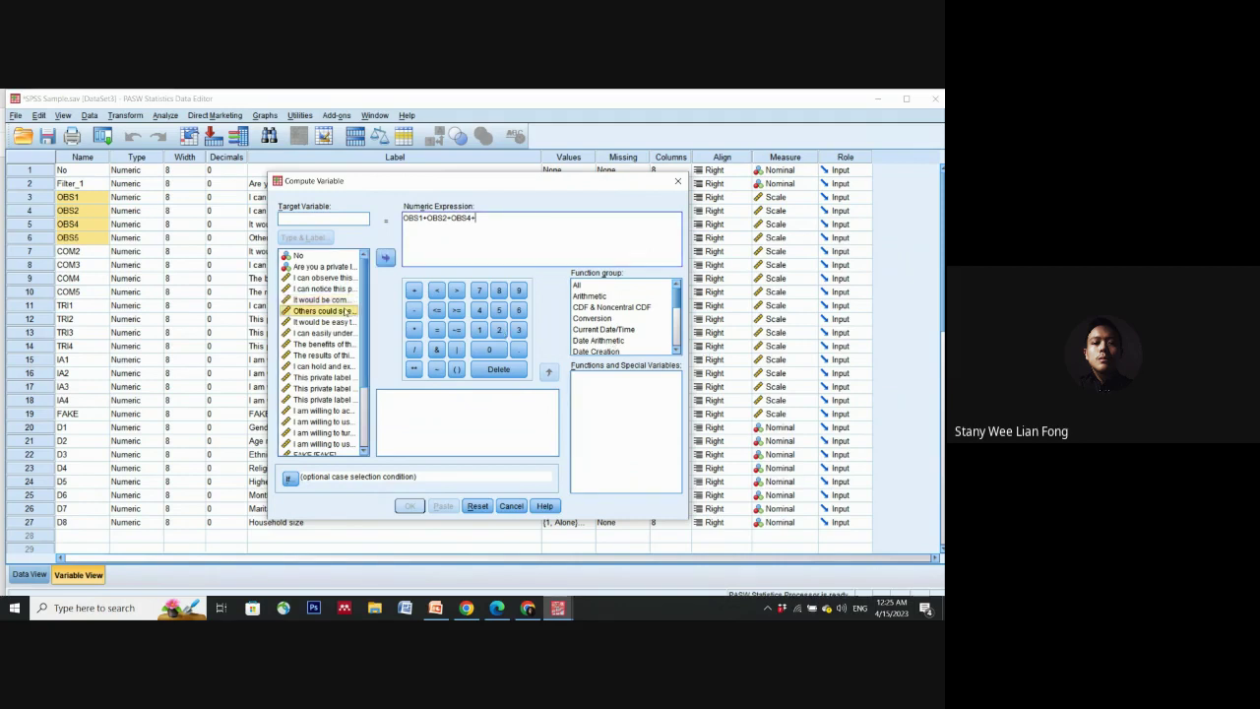
pyautogui.doubleClick(323, 311)
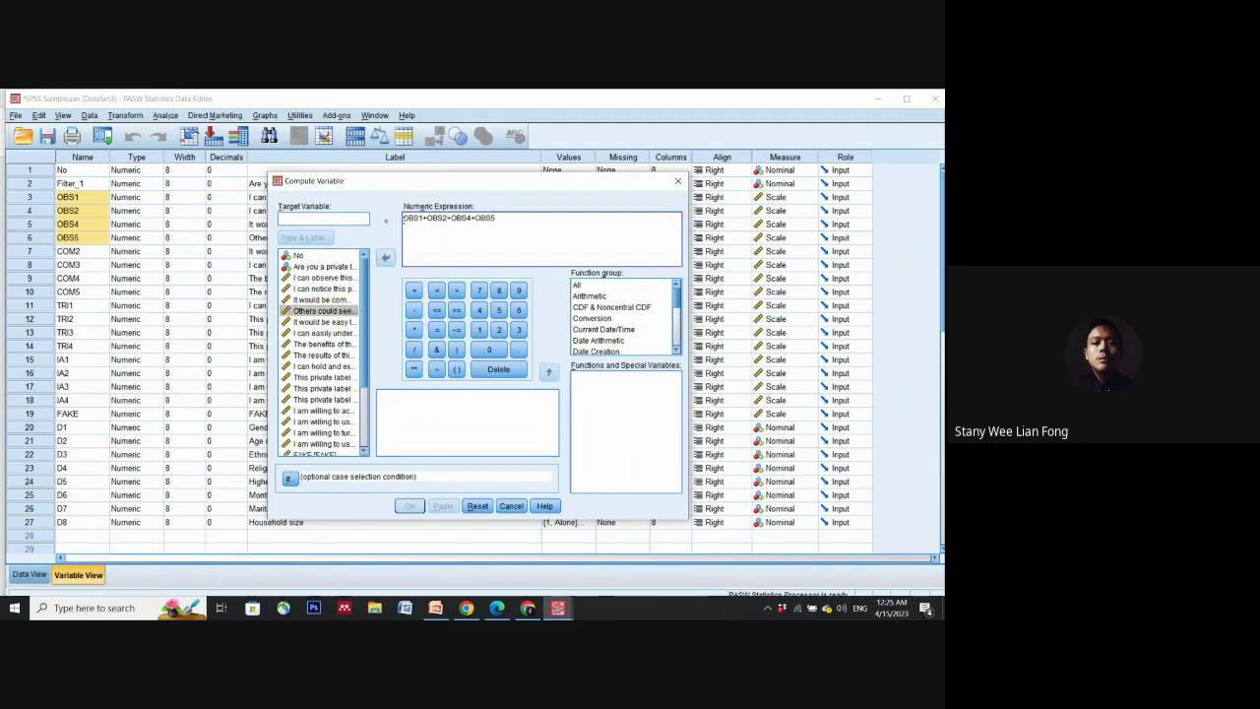
pyautogui.write('(')
pyautogui.write(')/4')
# Step: Name the target variable TOT_OBS and run the computation
pyautogui.click(313, 220)
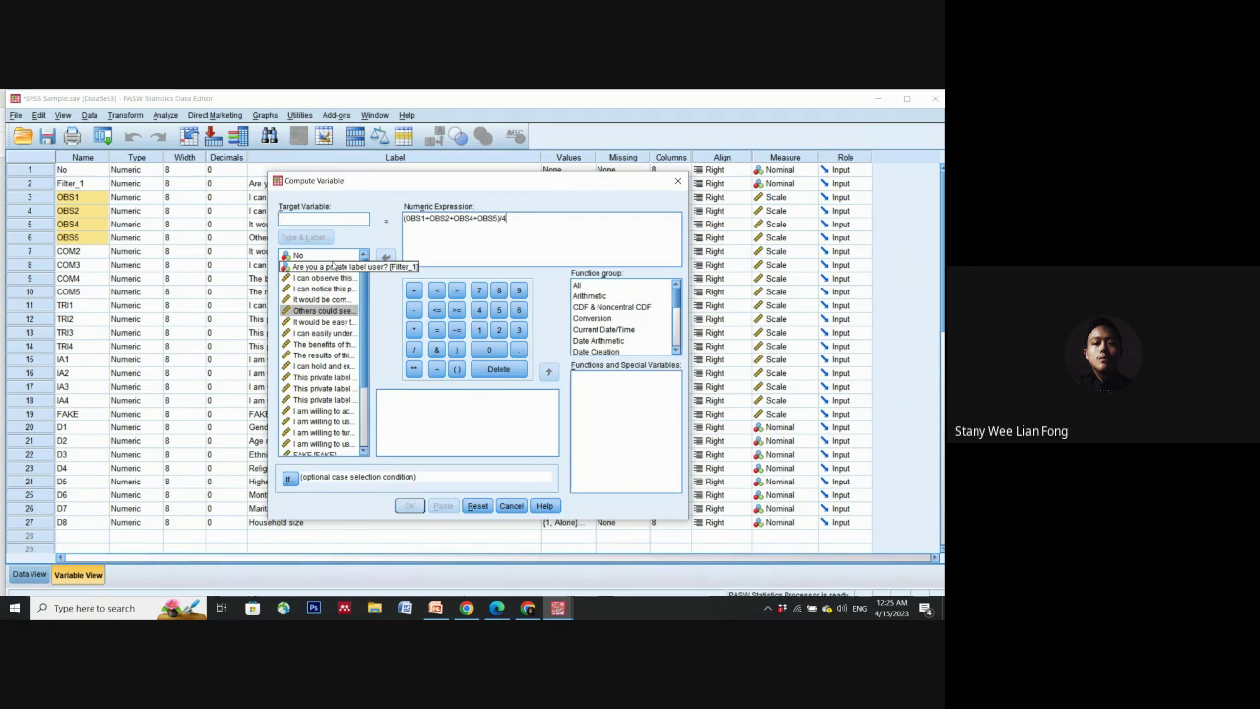
pyautogui.write('TOT')
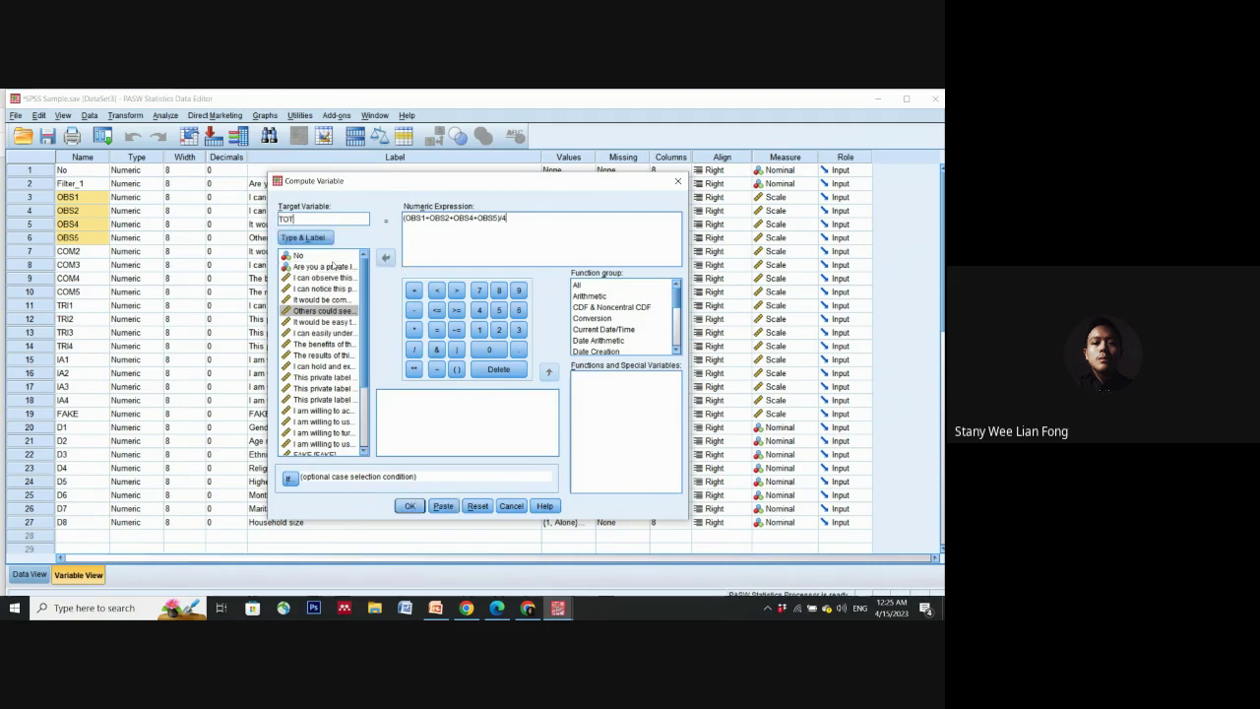
pyautogui.write('_OBS')
pyautogui.click(408, 507)
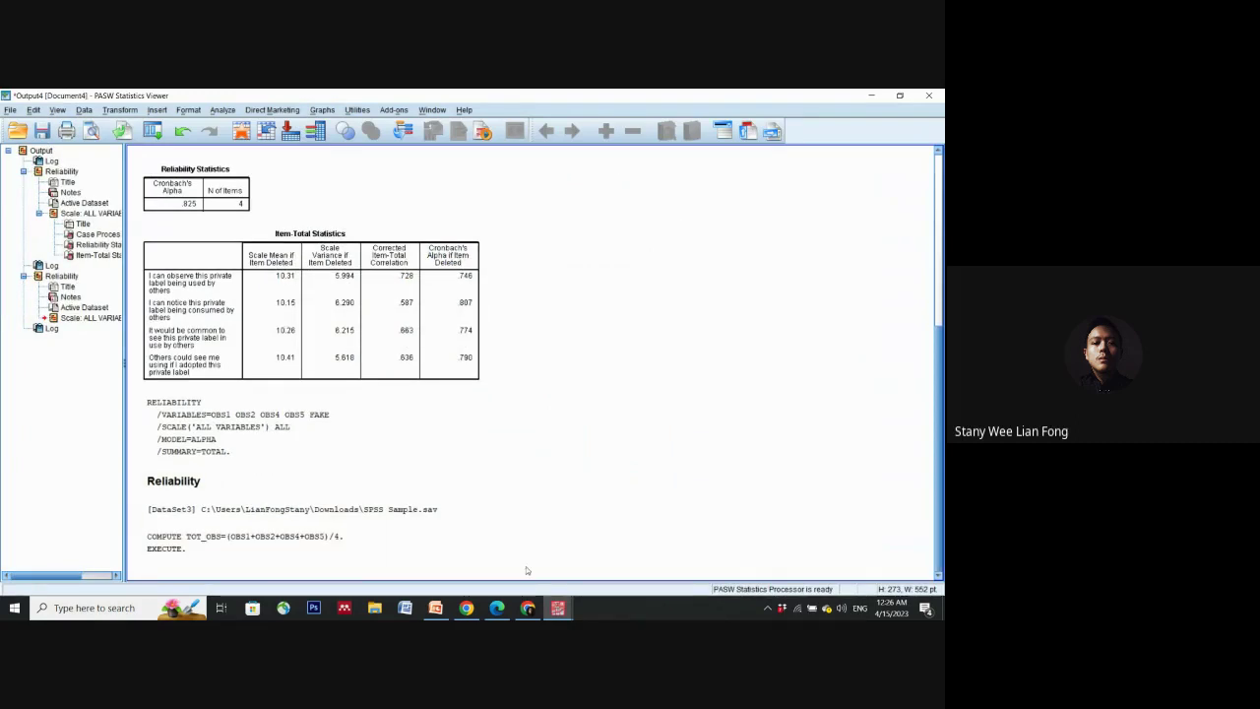
# Step: Return to the SPSS Sample.sav data and examine the computed TOT_OBS column alongside the original OBS item columns
pyautogui.click(558, 608)
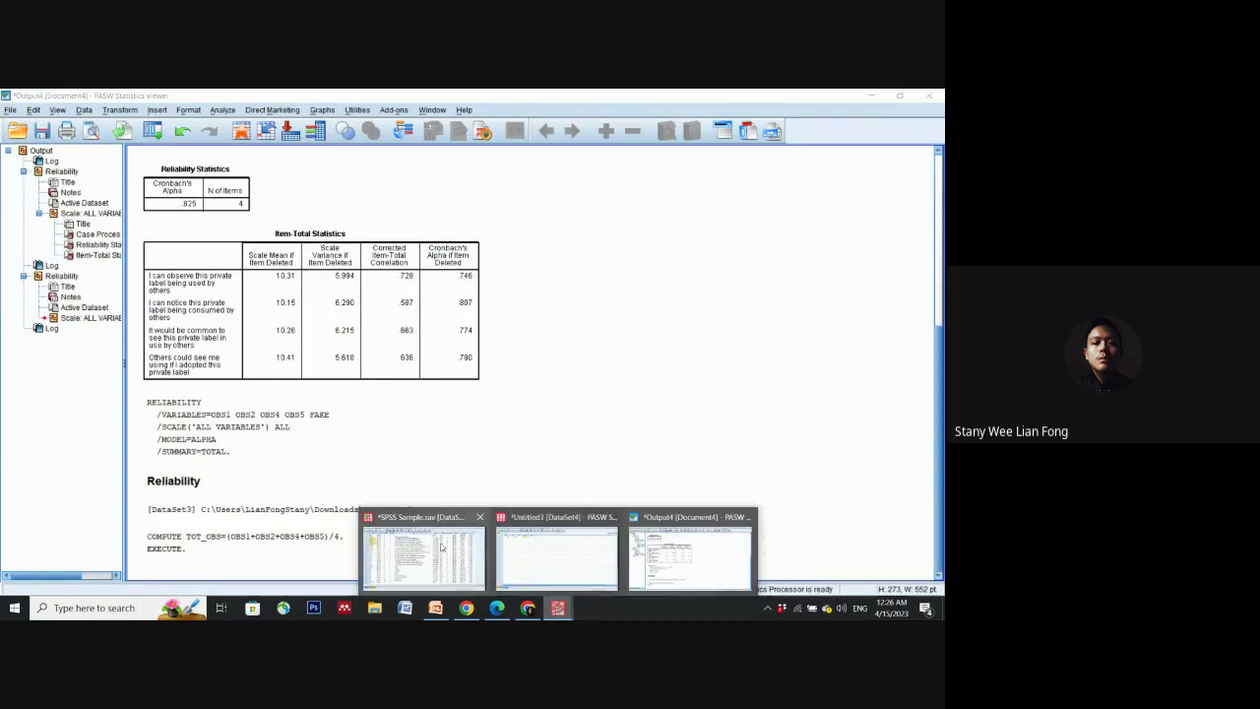
pyautogui.click(481, 550)
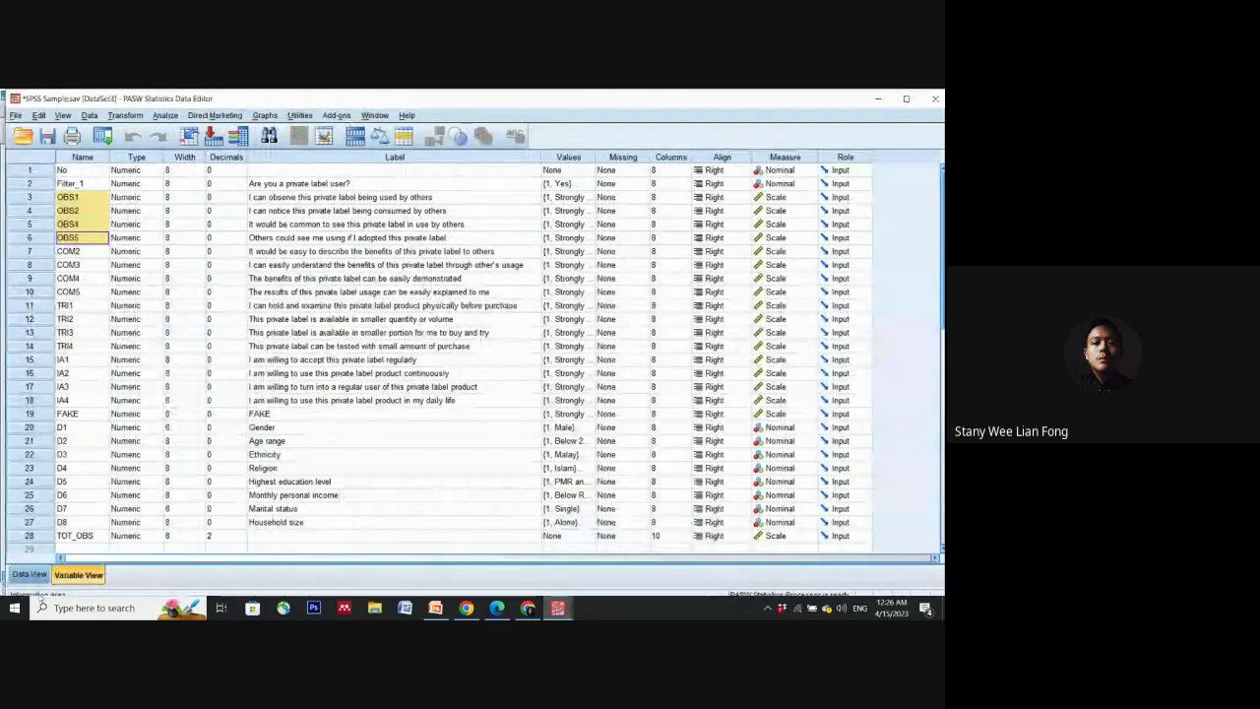
pyautogui.click(30, 574)
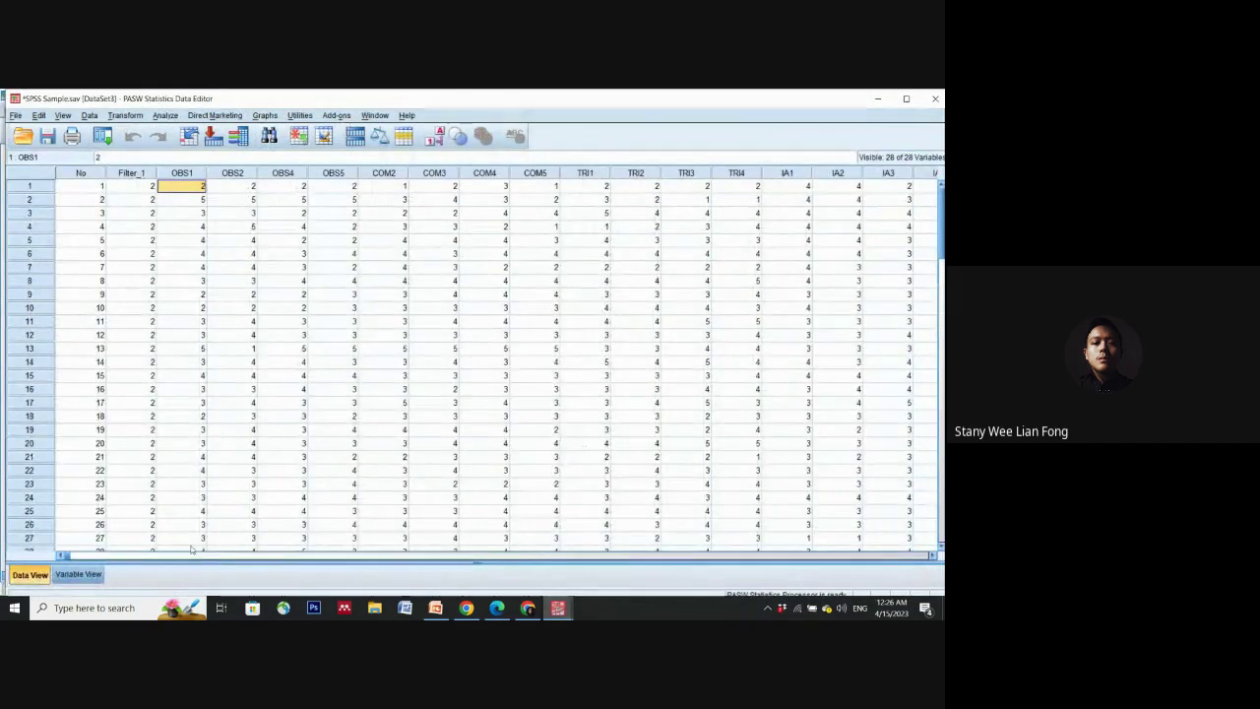
pyautogui.moveTo(69, 556); pyautogui.dragTo(335, 568)
pyautogui.click(320, 174)
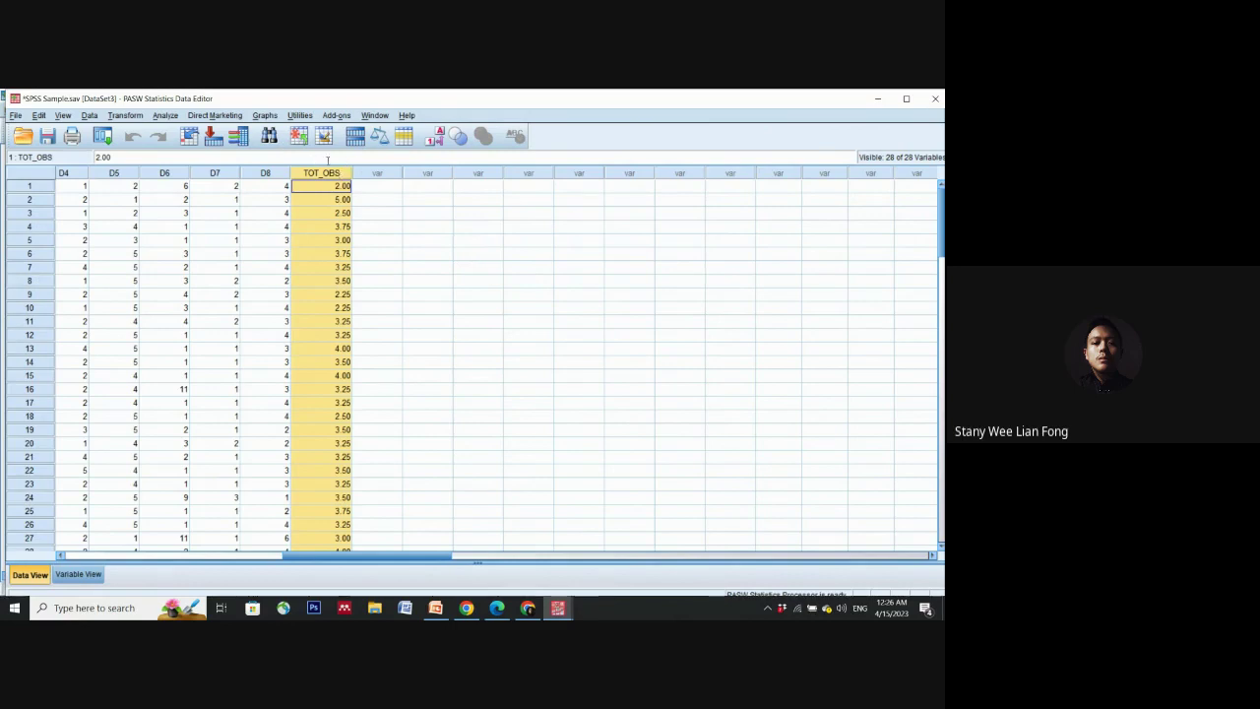
pyautogui.moveTo(394, 557); pyautogui.dragTo(168, 563)
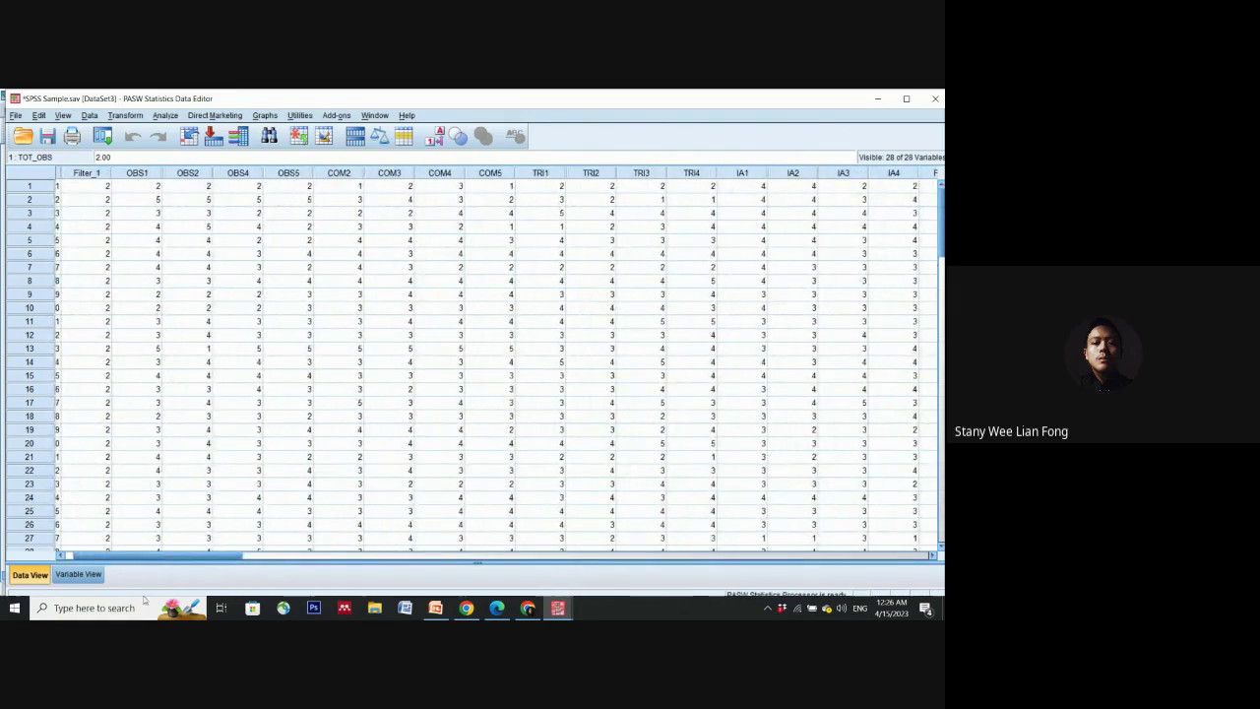
pyautogui.moveTo(201, 557); pyautogui.dragTo(382, 571)
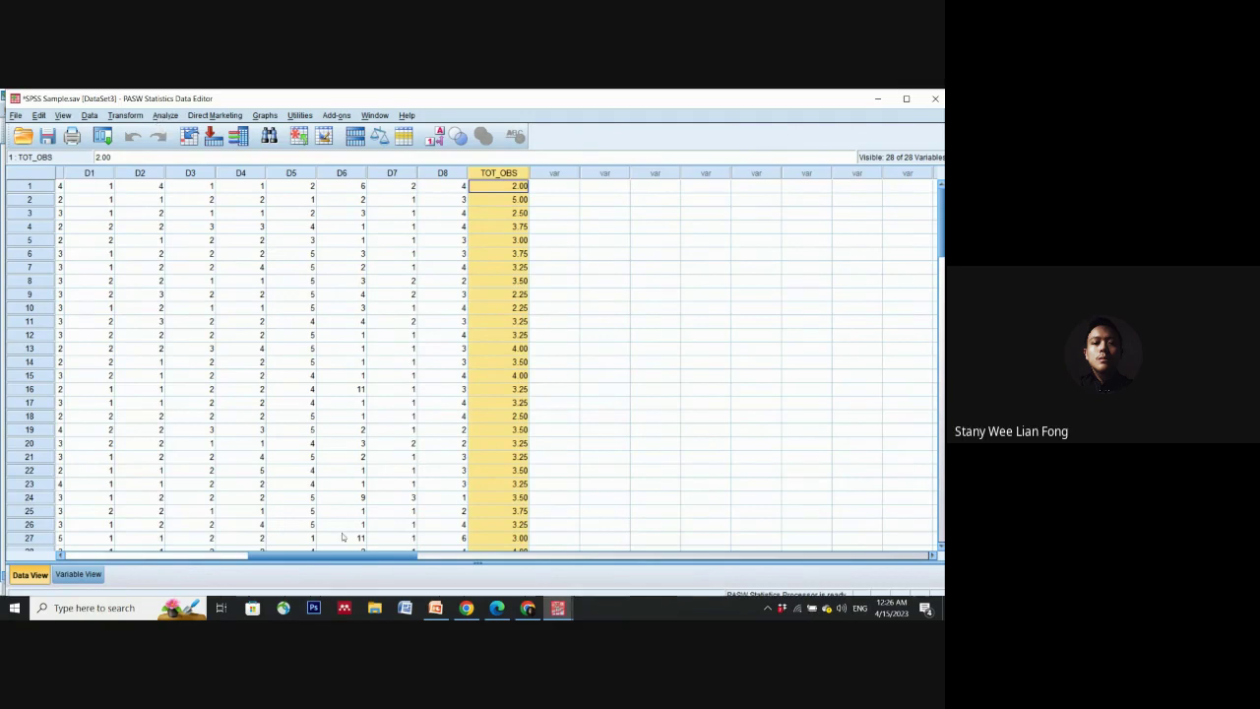
pyautogui.moveTo(331, 558)
pyautogui.mouseDown()
pyautogui.moveTo(281, 560)
pyautogui.moveTo(319, 559)
pyautogui.mouseUp()
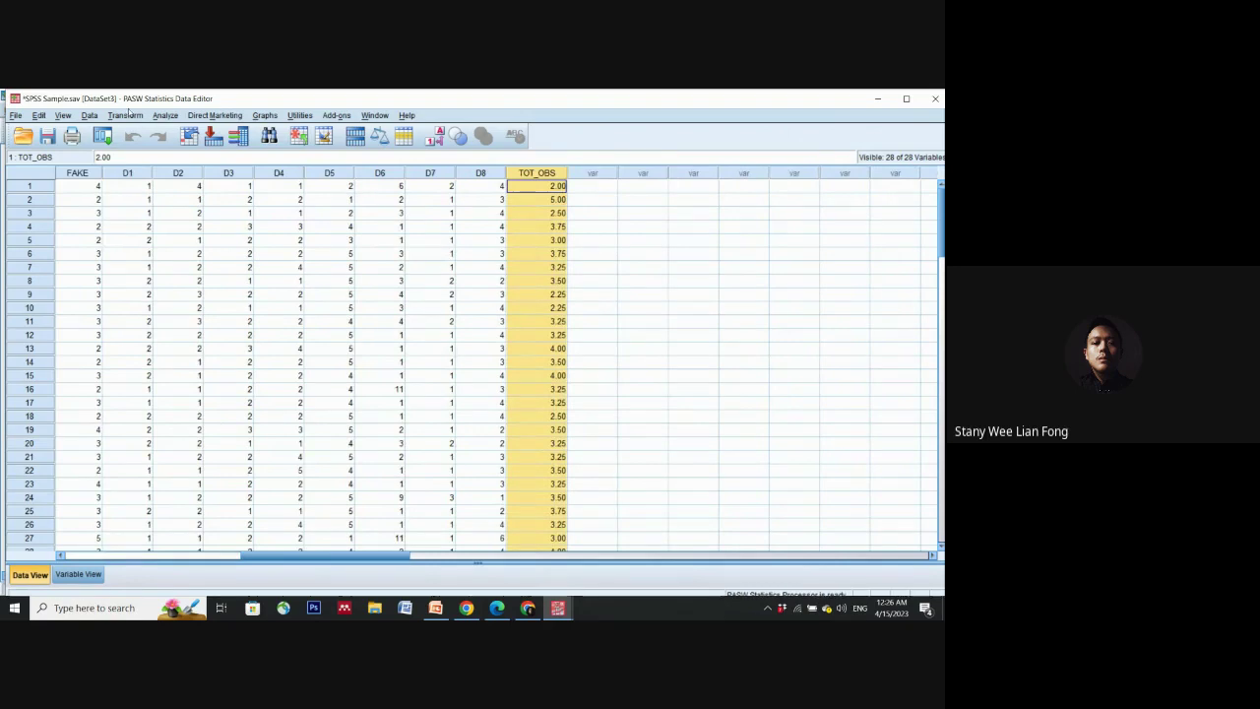
# Step: Start a new Compute Variable transformation and replace the OBS items in the expression to read (COM2+COM3+COM4+COM5)/4
pyautogui.click(170, 116)
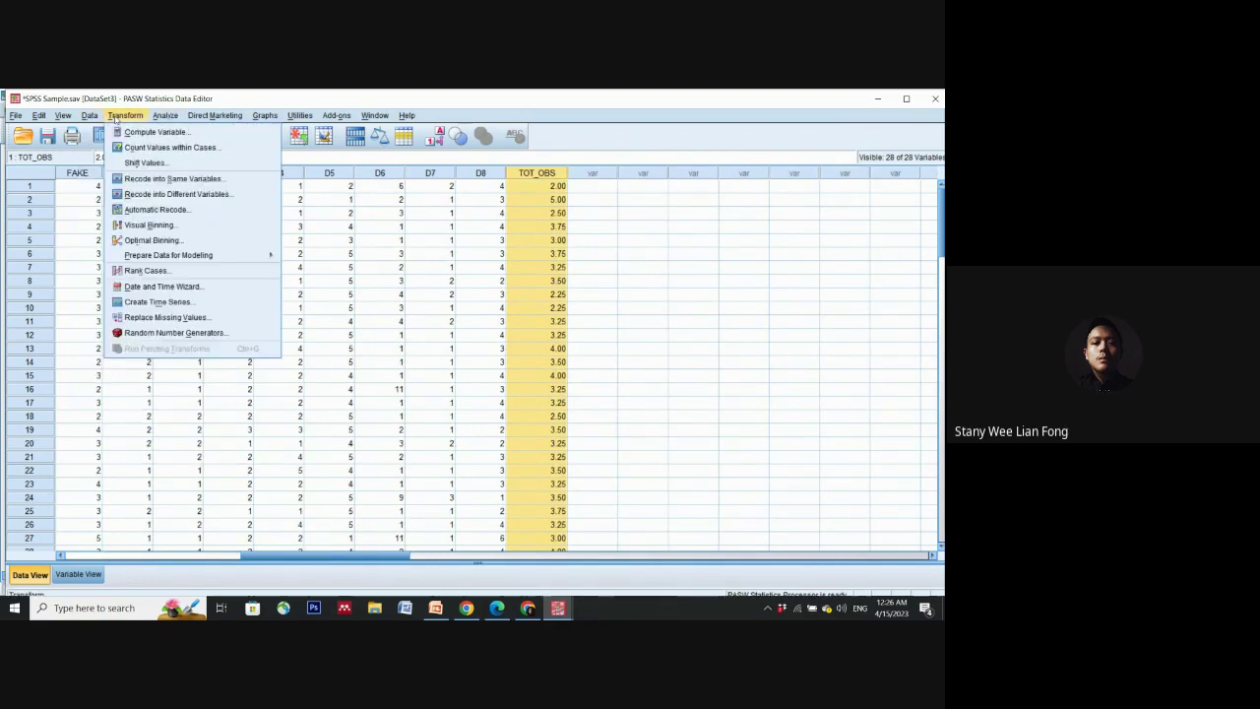
pyautogui.click(129, 132)
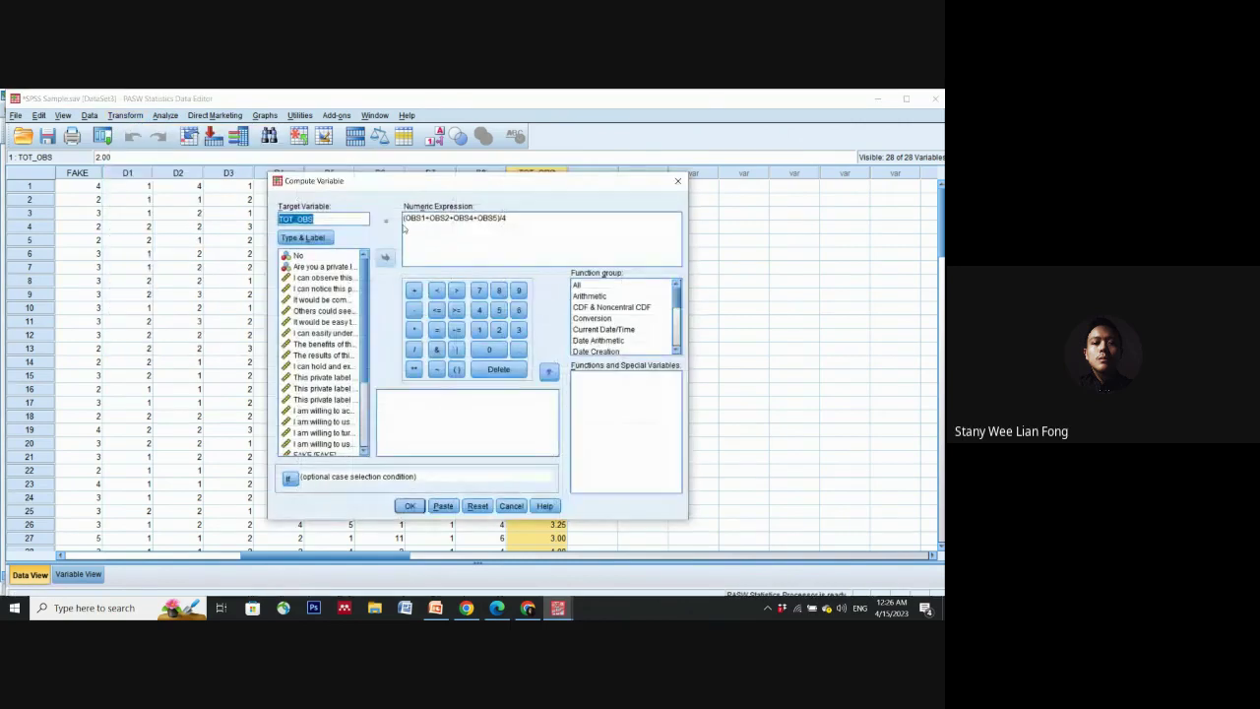
pyautogui.moveTo(404, 218); pyautogui.dragTo(497, 221)
pyautogui.press('BackSpace')
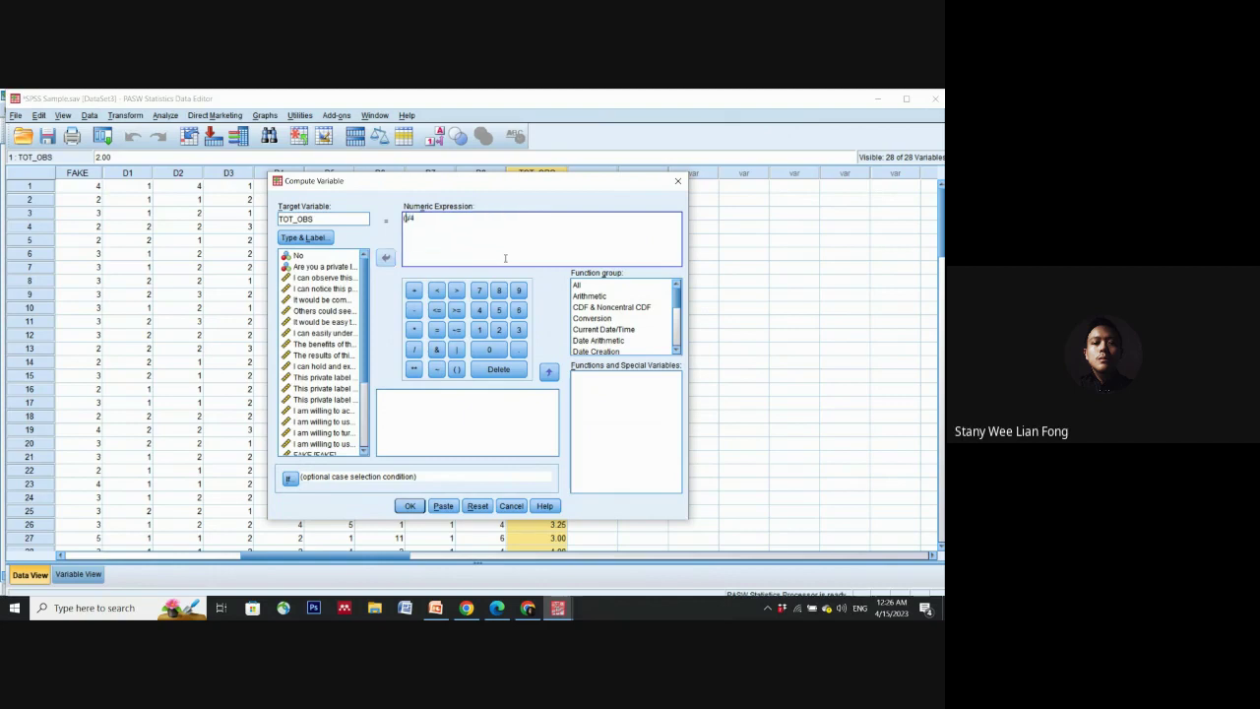
pyautogui.doubleClick(306, 322)
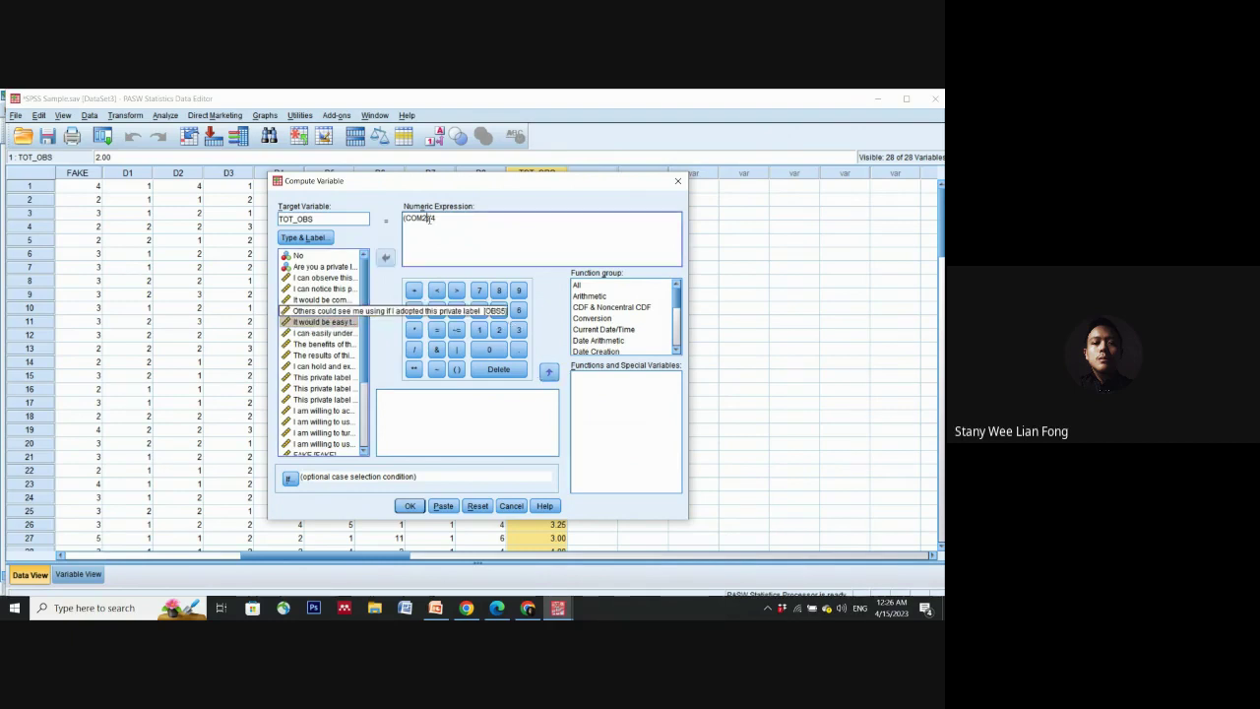
pyautogui.write('+')
pyautogui.doubleClick(320, 333)
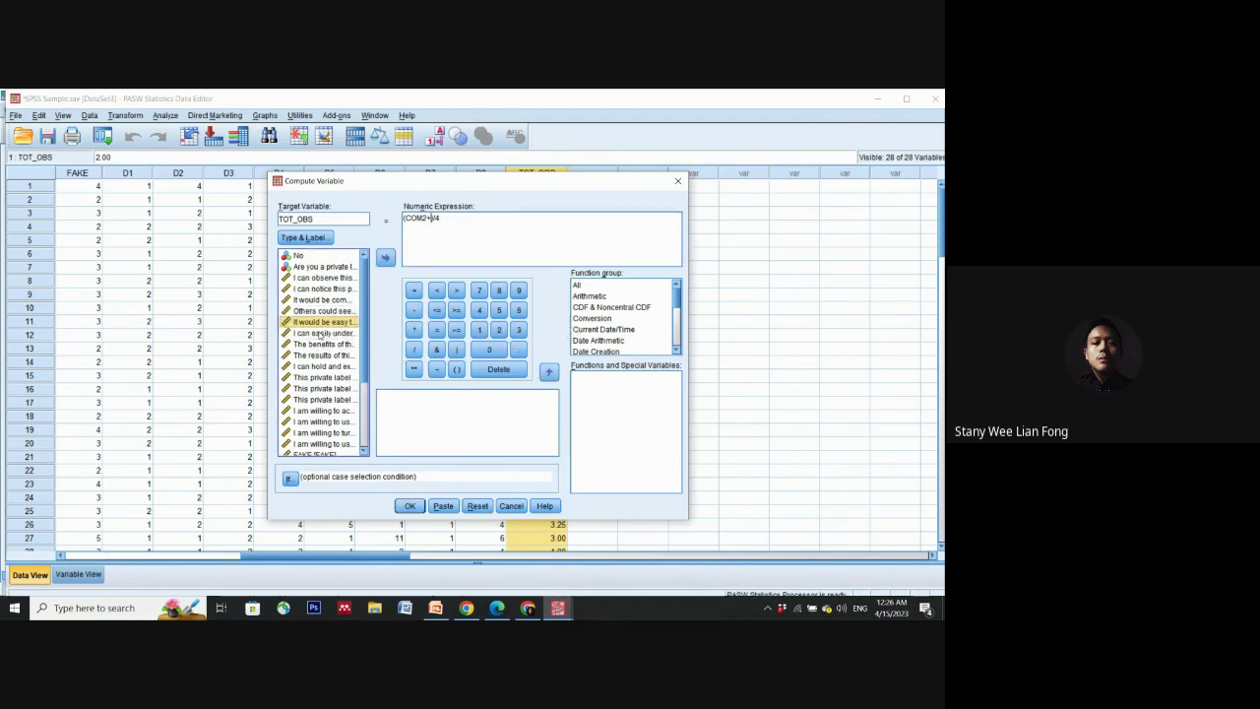
pyautogui.write('+')
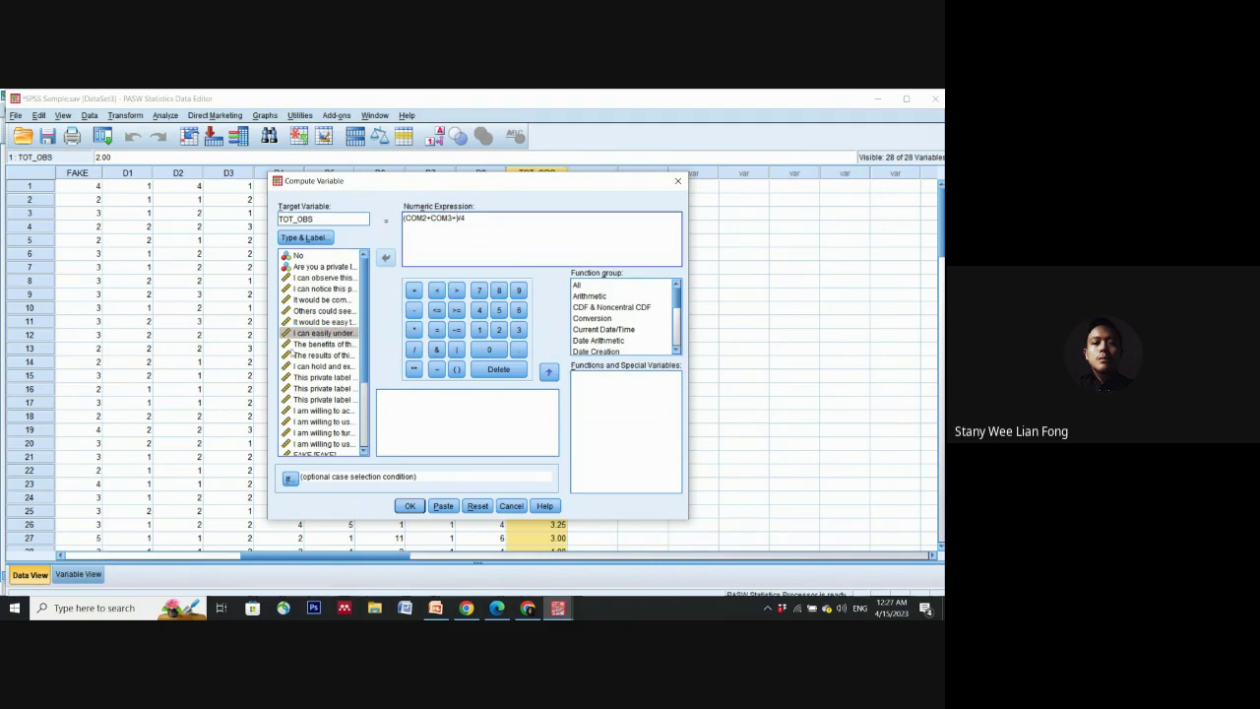
pyautogui.doubleClick(323, 343)
pyautogui.write('+')
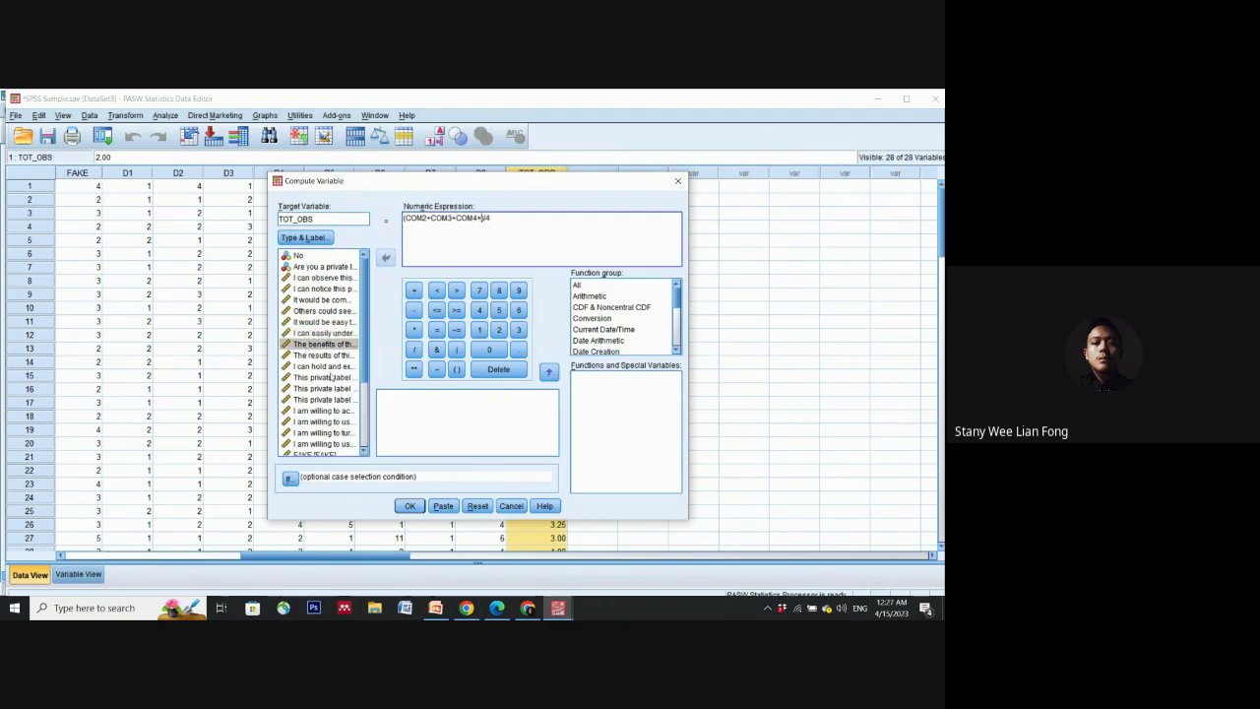
pyautogui.doubleClick(321, 355)
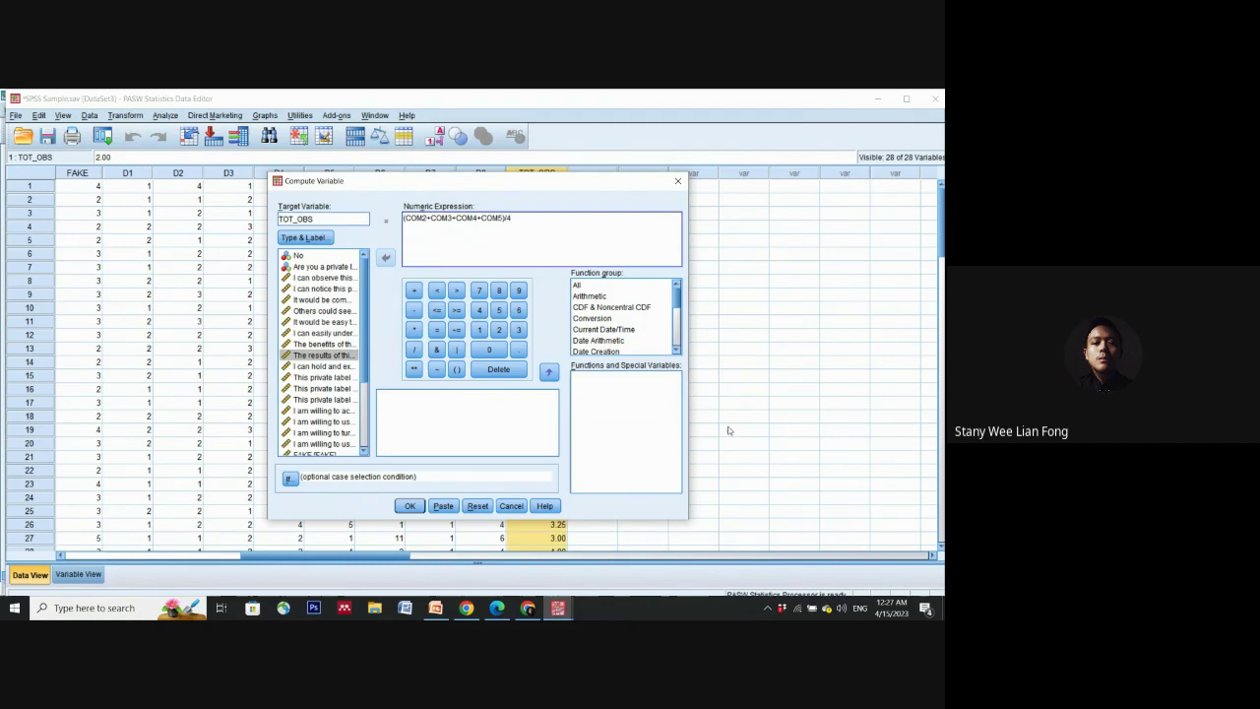
# Step: Rename the target variable as TOT_COM and run the computation
pyautogui.click(323, 220)
pyautogui.press('BackSpace')
pyautogui.press('BackSpace')
pyautogui.press('BackSpace')
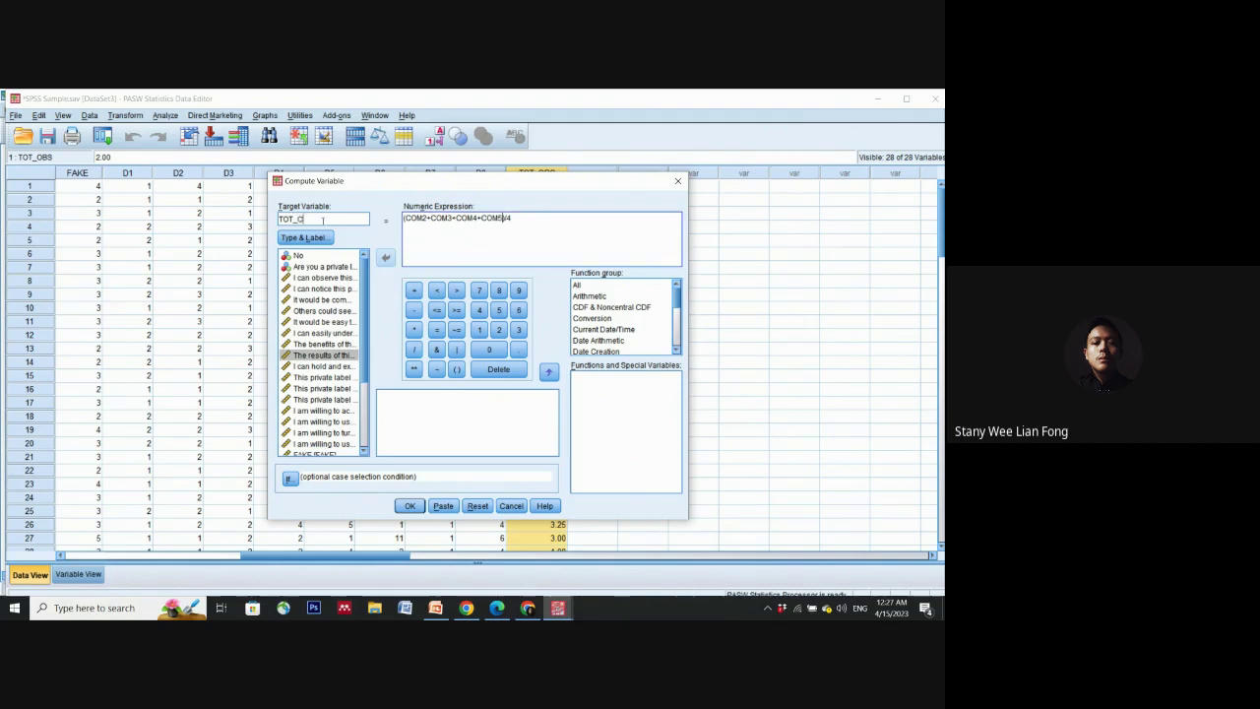
pyautogui.write('COM')
pyautogui.click(410, 505)
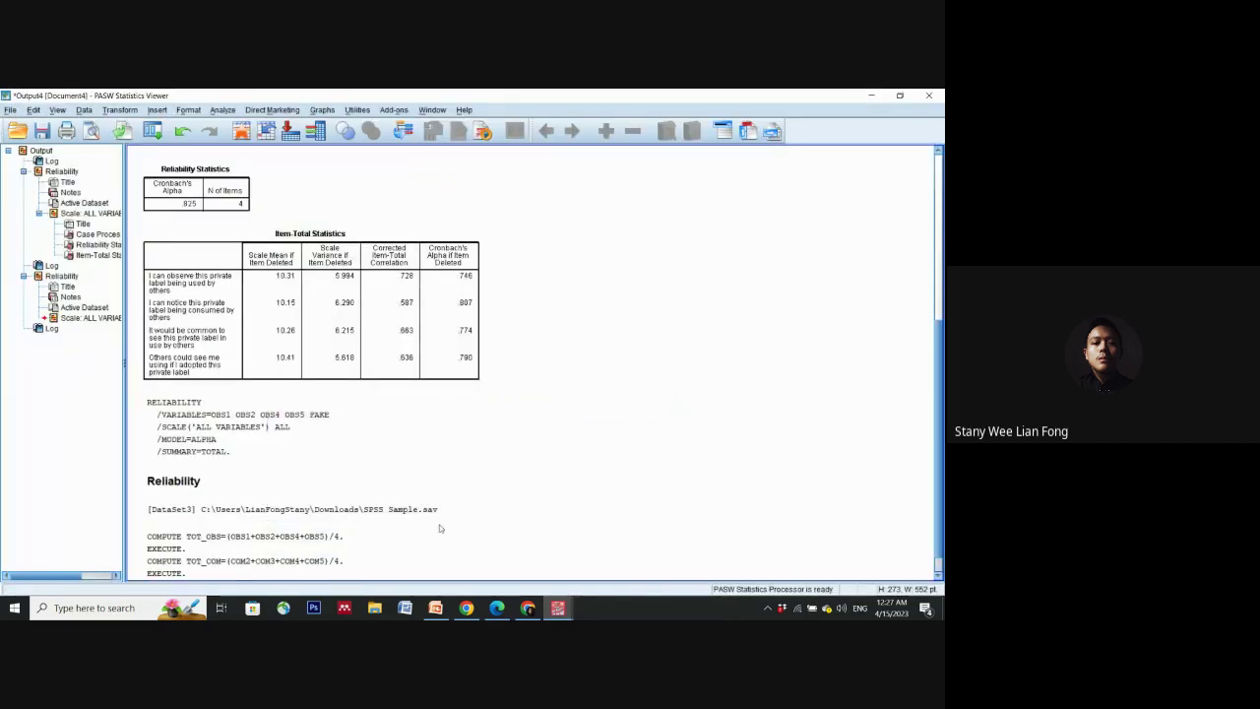
# Step: Return to the SPSS Sample.sav dataset, reopen Compute Variable and clear the COM items from the expression, keeping ()/4 for the next construct
pyautogui.click(558, 607)
pyautogui.click(464, 558)
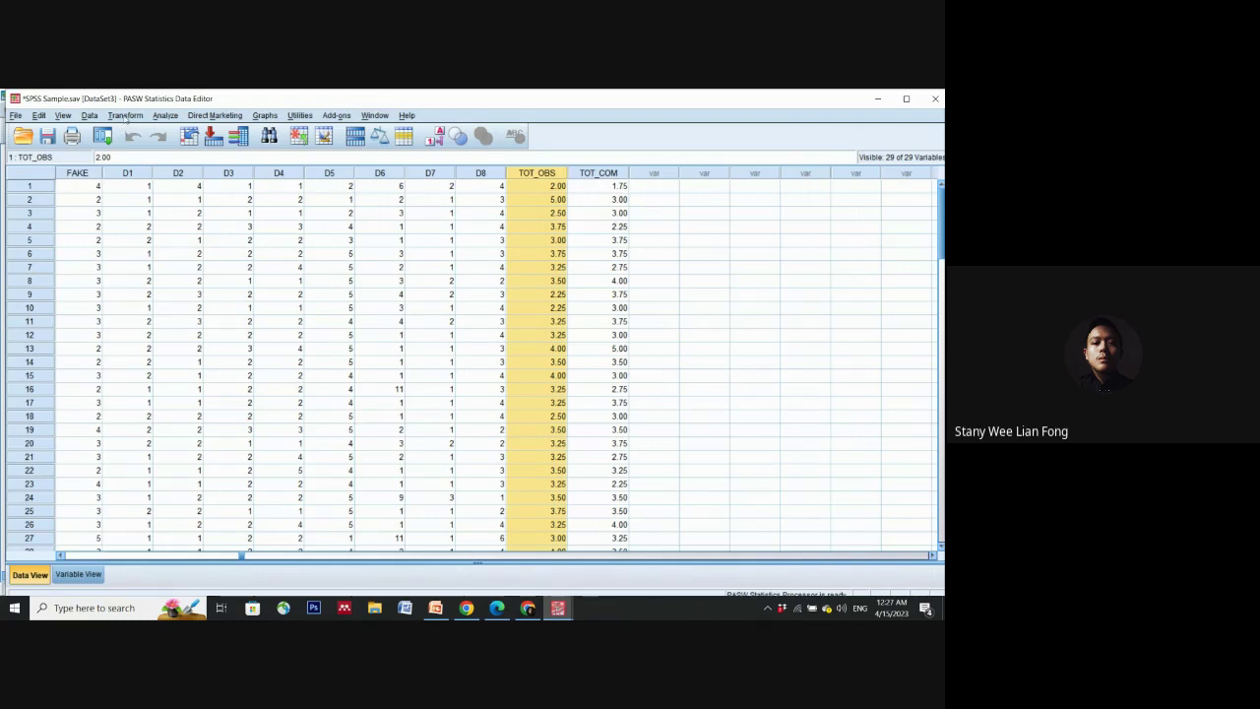
pyautogui.click(125, 116)
pyautogui.click(166, 128)
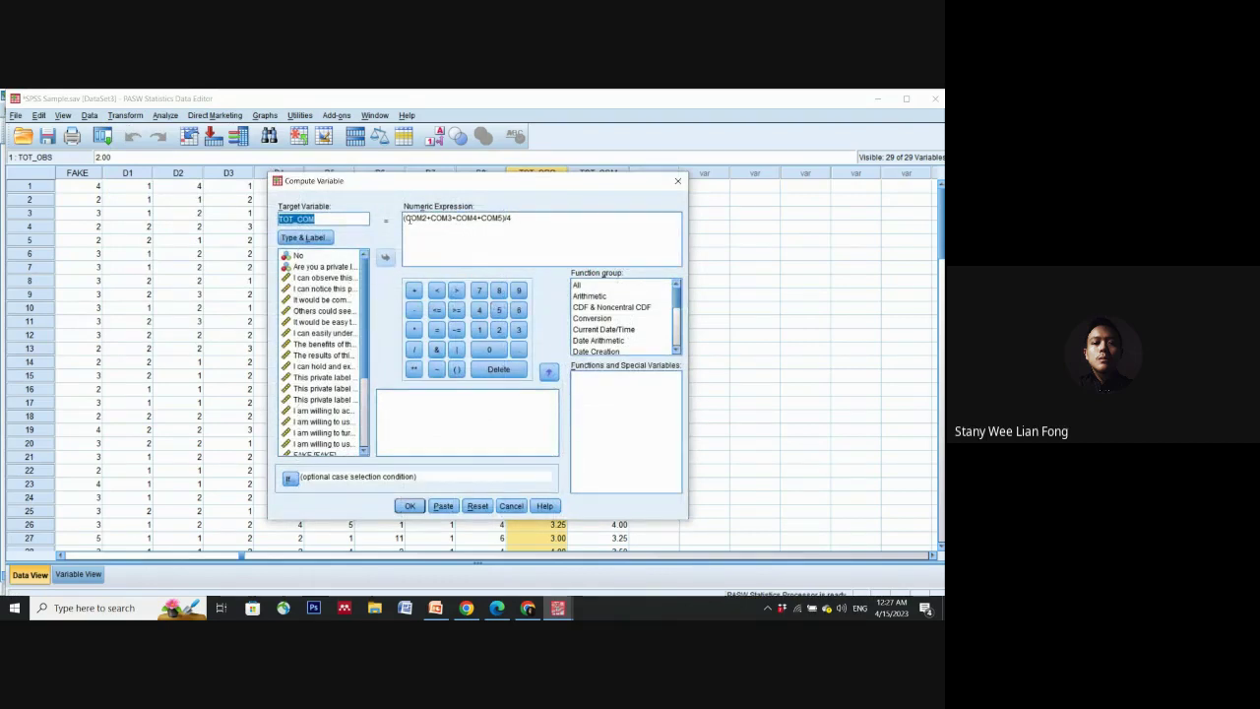
pyautogui.moveTo(407, 219); pyautogui.dragTo(501, 218)
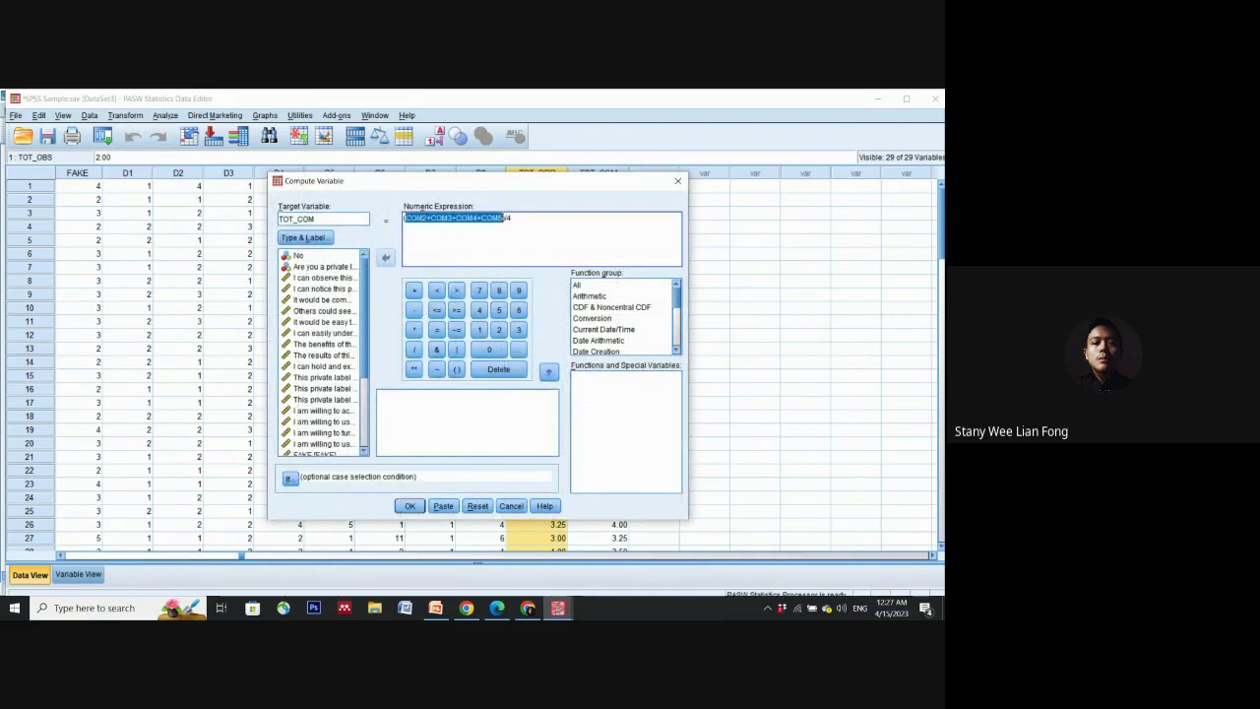
pyautogui.press('BackSpace')
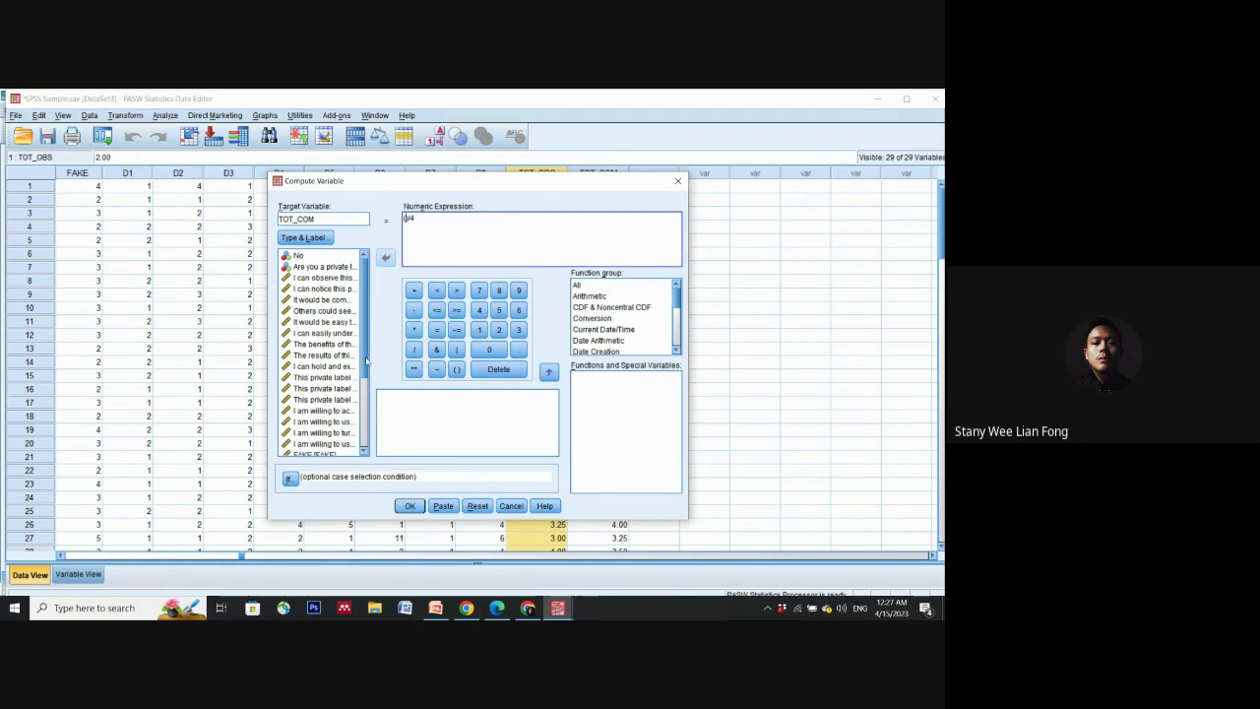
pyautogui.scroll(-1, 366, 360)
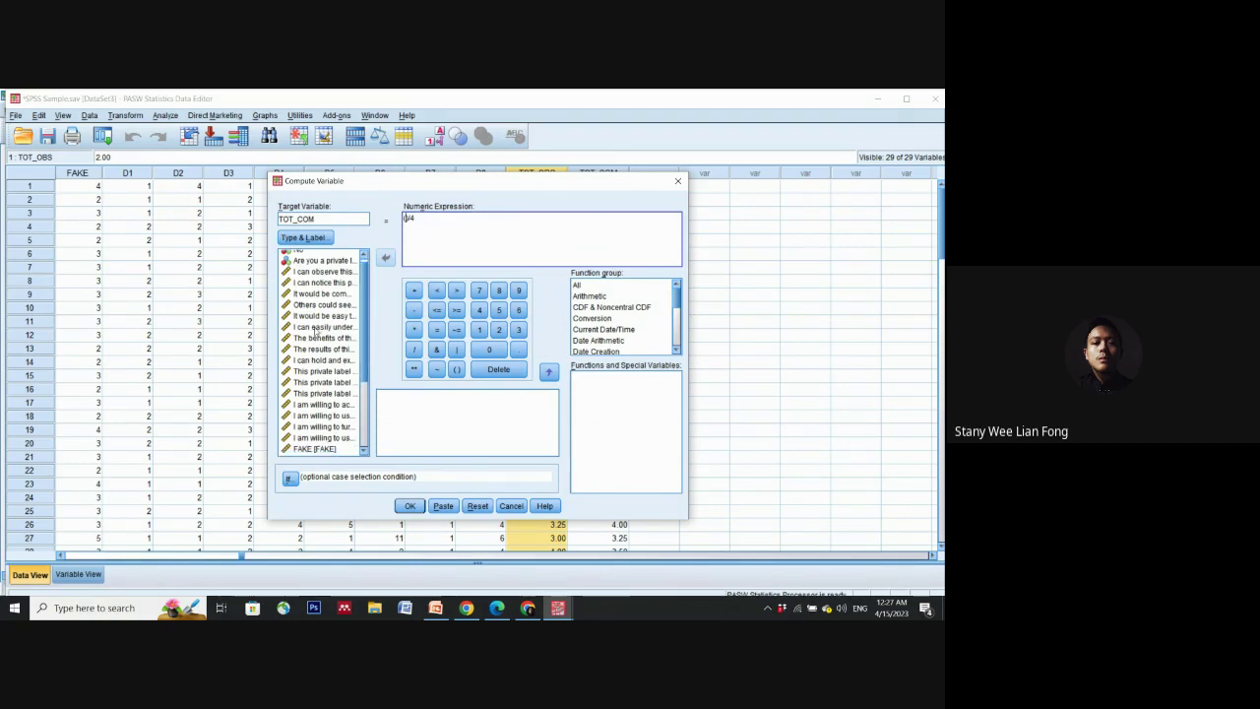
pyautogui.click(307, 328)
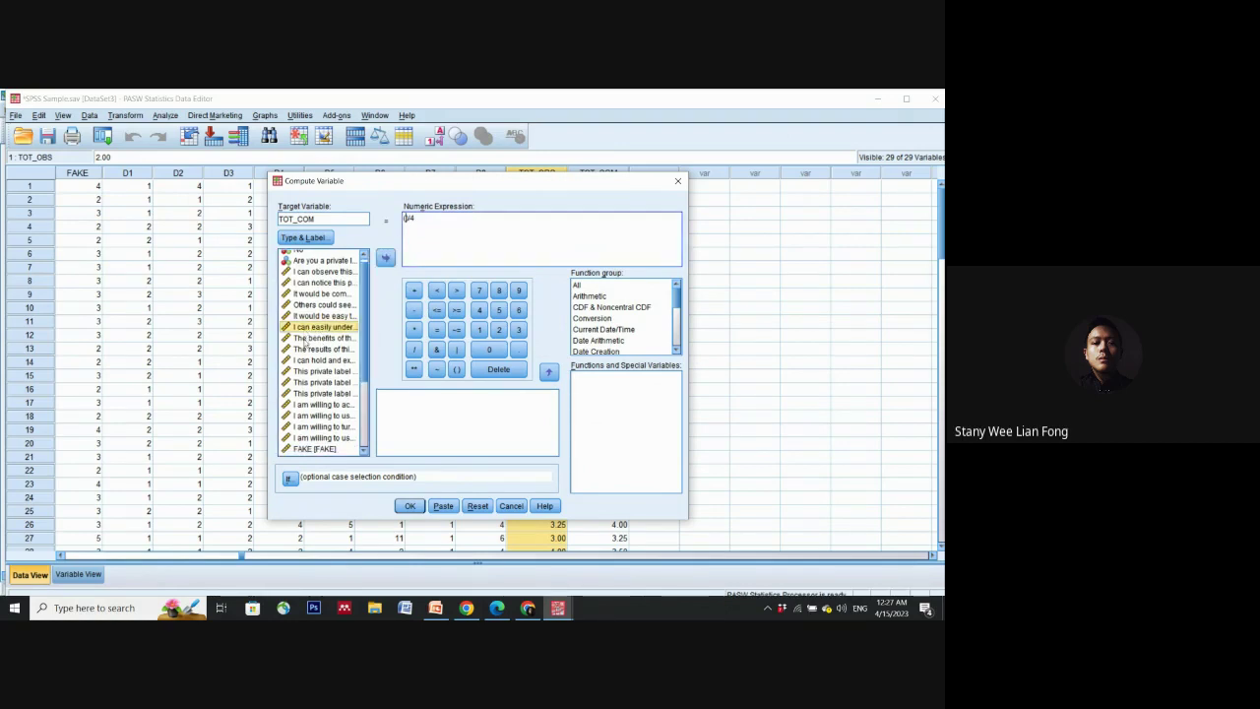